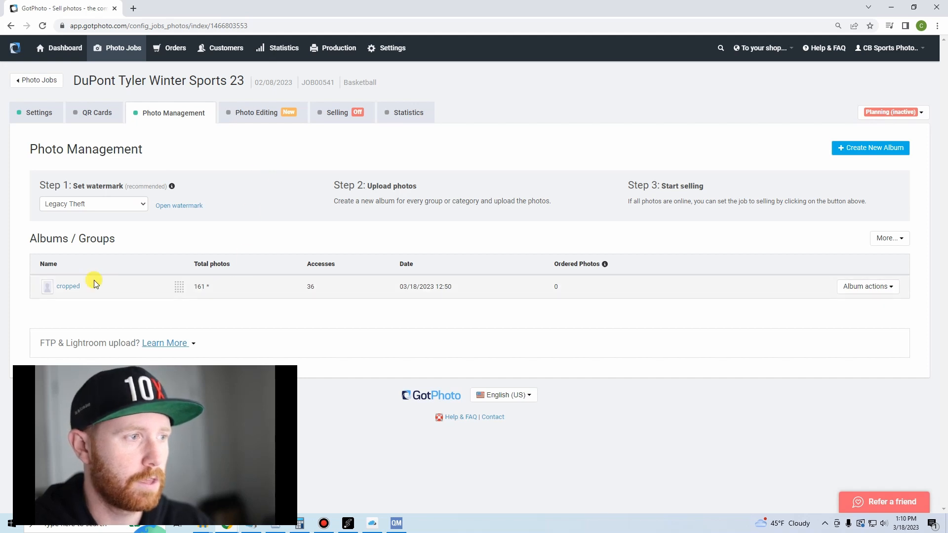
Open the cropped album and look through the individual photos and access codes on both of its pages.
{"action": "left_click", "coordinate": [69, 286]}
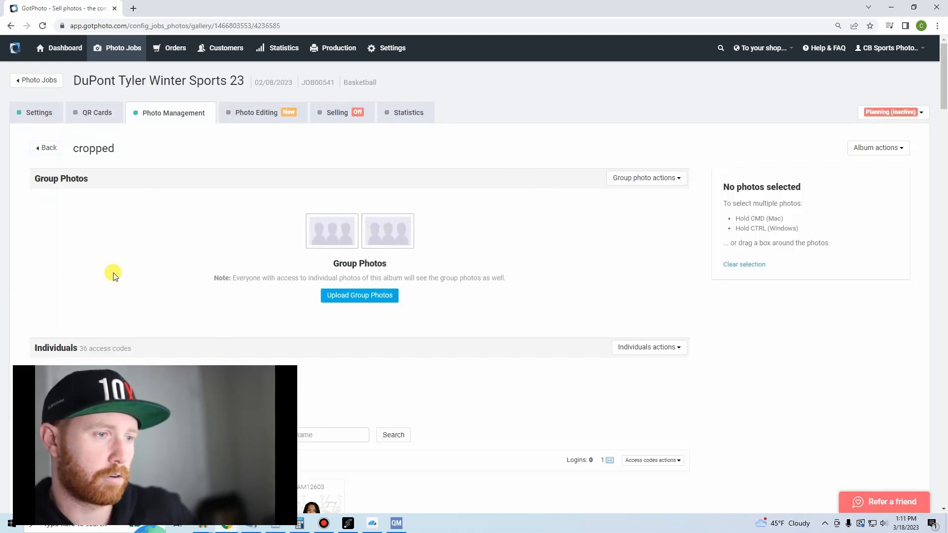
{"action": "scroll", "coordinate": [185, 281], "scroll_direction": "down", "scroll_amount": 6}
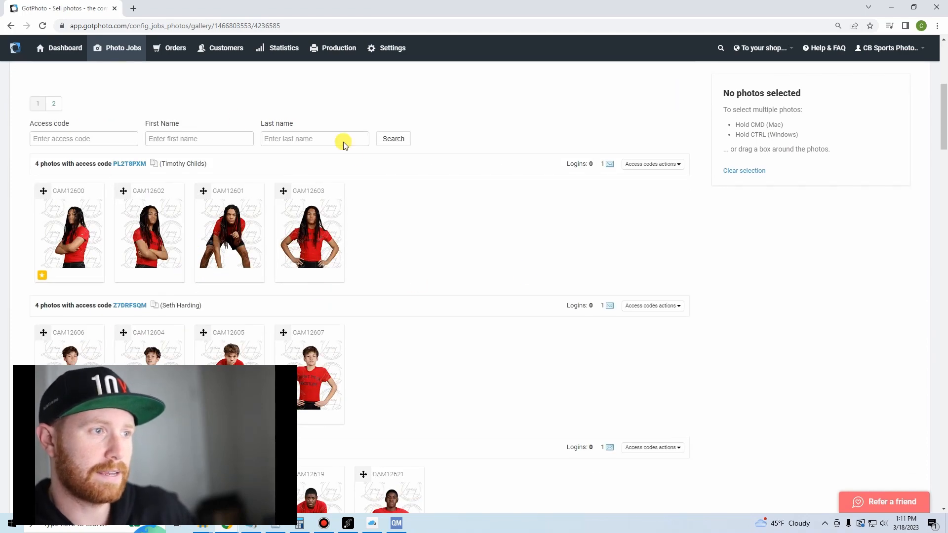
{"action": "scroll", "coordinate": [250, 220], "scroll_direction": "down", "scroll_amount": 10}
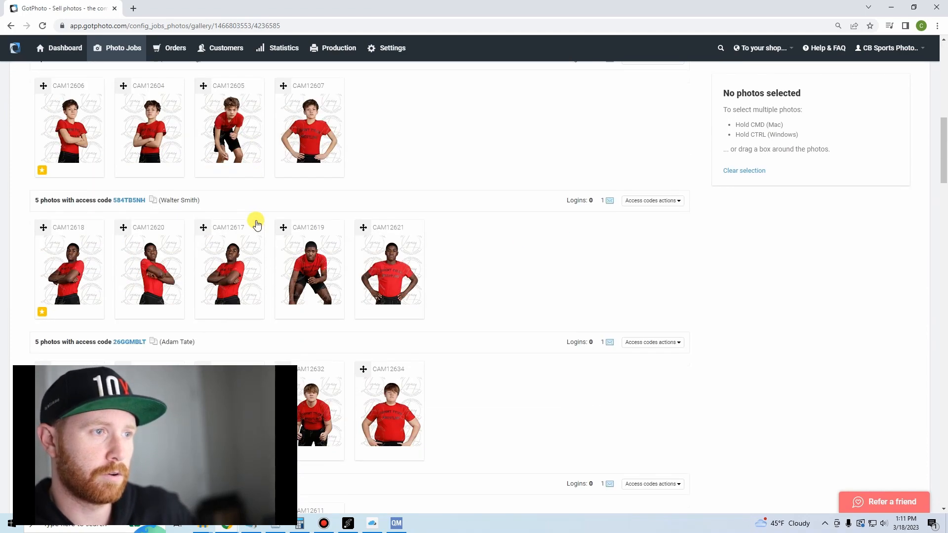
{"action": "scroll", "coordinate": [253, 224], "scroll_direction": "down", "scroll_amount": 15}
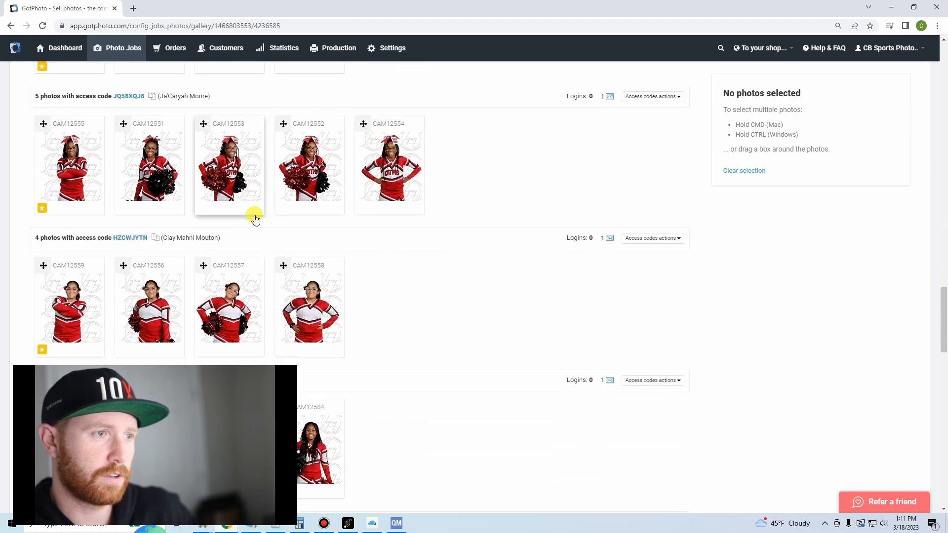
{"action": "scroll", "coordinate": [257, 211], "scroll_direction": "down", "scroll_amount": 10}
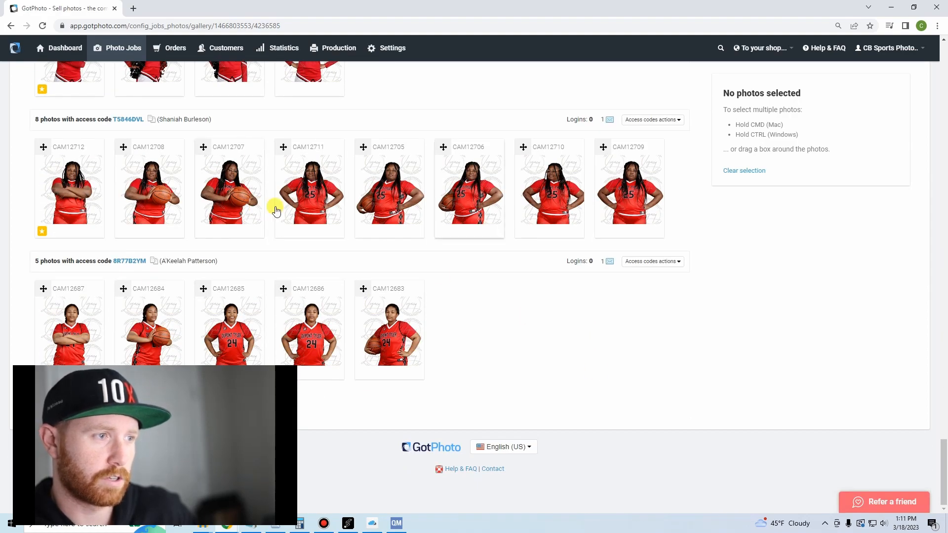
{"action": "scroll", "coordinate": [313, 237], "scroll_direction": "down", "scroll_amount": 10}
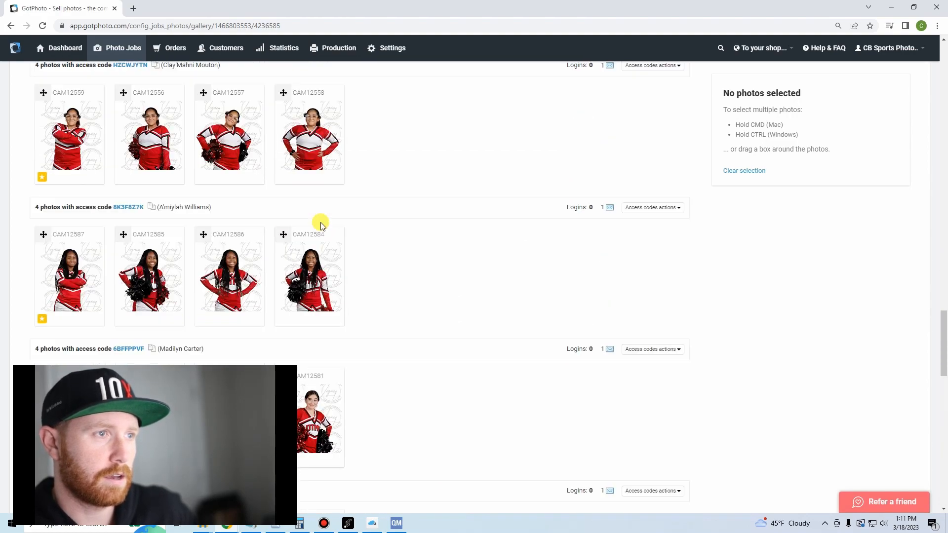
{"action": "scroll", "coordinate": [321, 222], "scroll_direction": "up", "scroll_amount": 15}
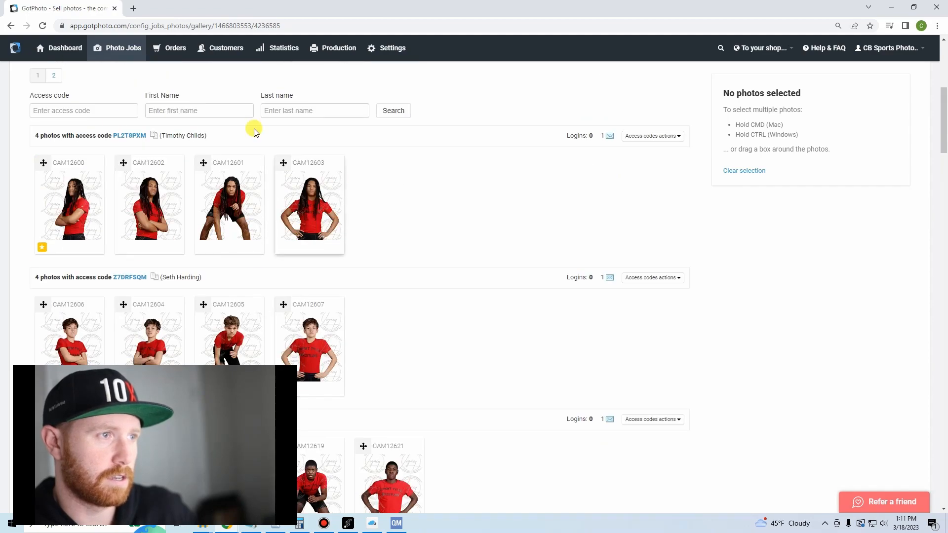
{"action": "left_click", "coordinate": [57, 75]}
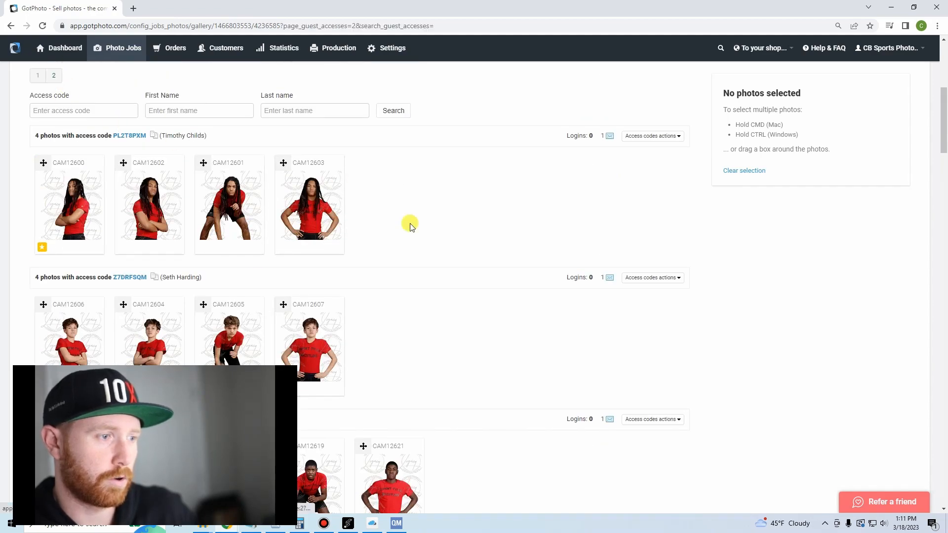
{"action": "scroll", "coordinate": [358, 330], "scroll_direction": "down", "scroll_amount": 8}
{"action": "scroll", "coordinate": [361, 331], "scroll_direction": "down", "scroll_amount": 15}
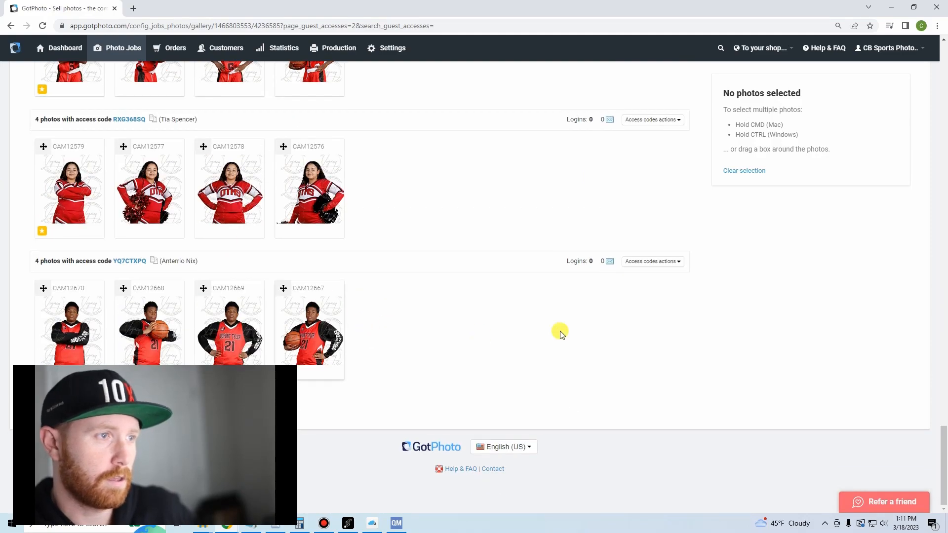
{"action": "scroll", "coordinate": [302, 297], "scroll_direction": "up", "scroll_amount": 8}
{"action": "scroll", "coordinate": [326, 295], "scroll_direction": "up", "scroll_amount": 15}
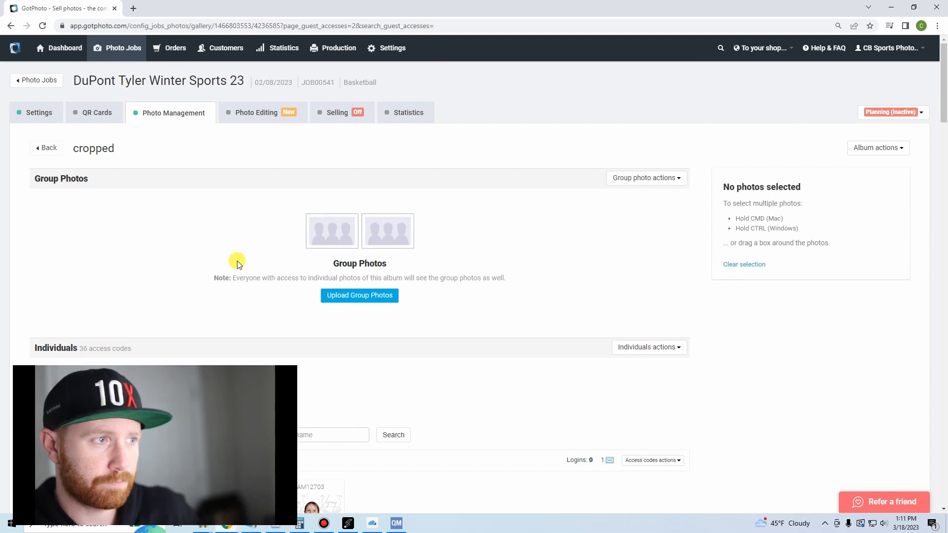
Resort the individual photos of the cropped album into new albums, using Group as the folder scheme.
{"action": "left_click", "coordinate": [656, 348]}
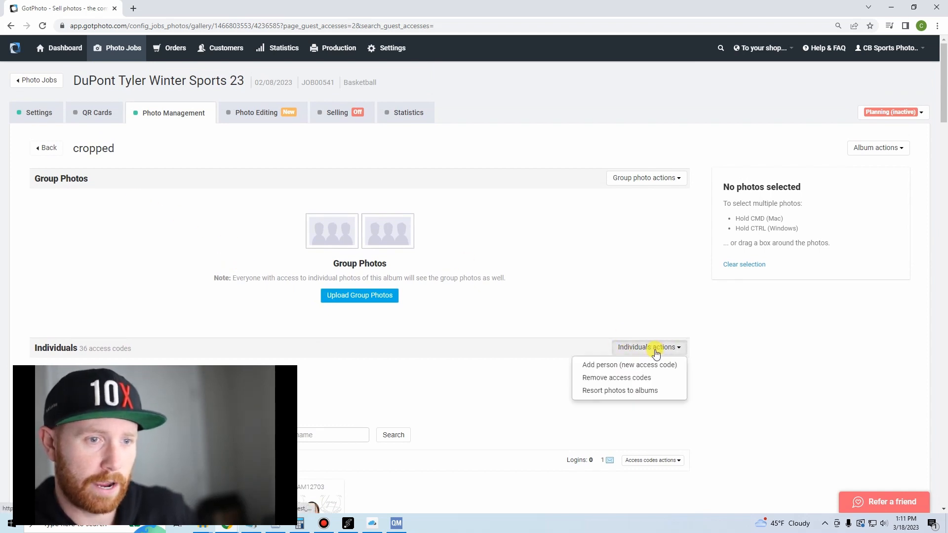
{"action": "left_click", "coordinate": [631, 393]}
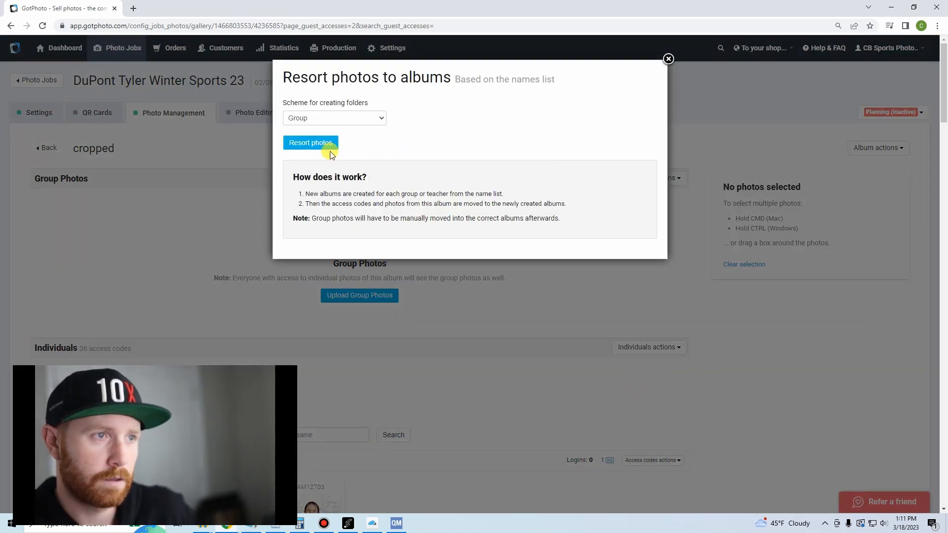
{"action": "left_click", "coordinate": [355, 118]}
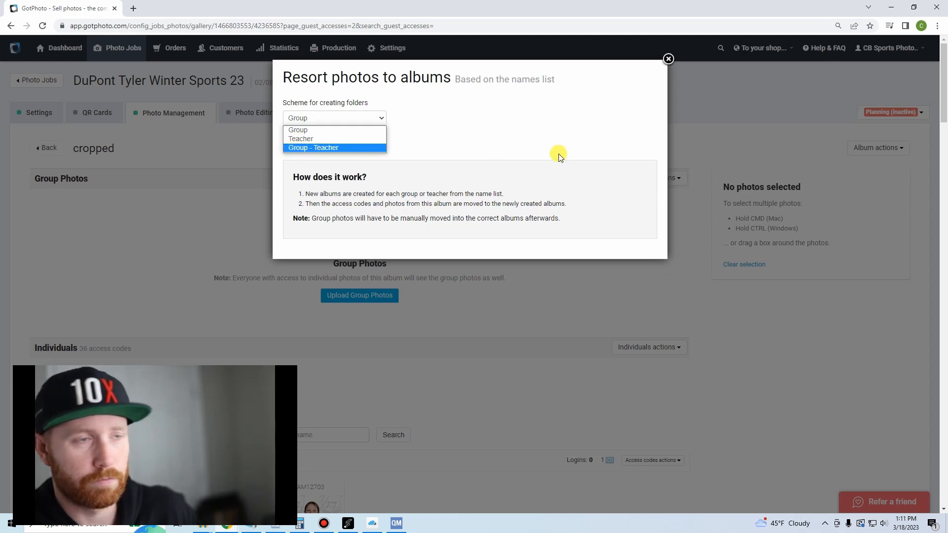
{"action": "left_click", "coordinate": [430, 119]}
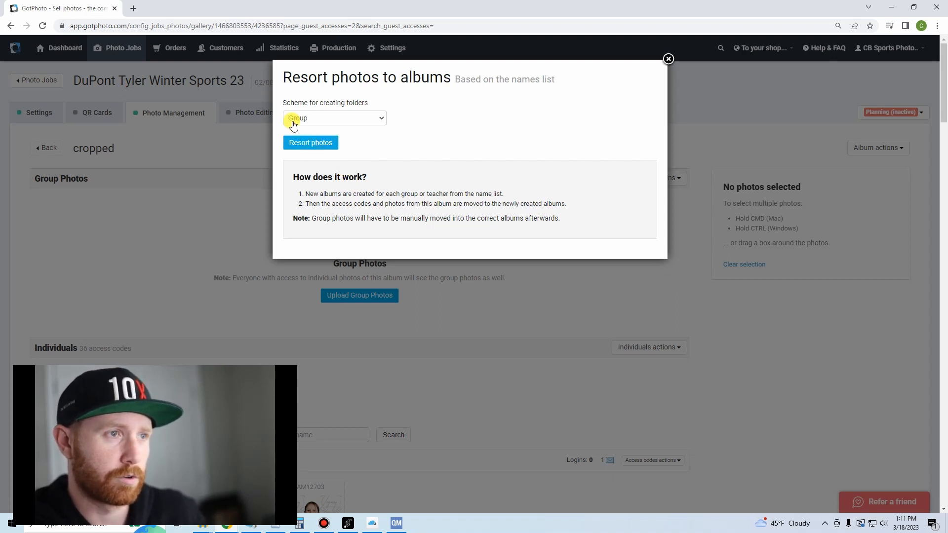
{"action": "left_click", "coordinate": [314, 144]}
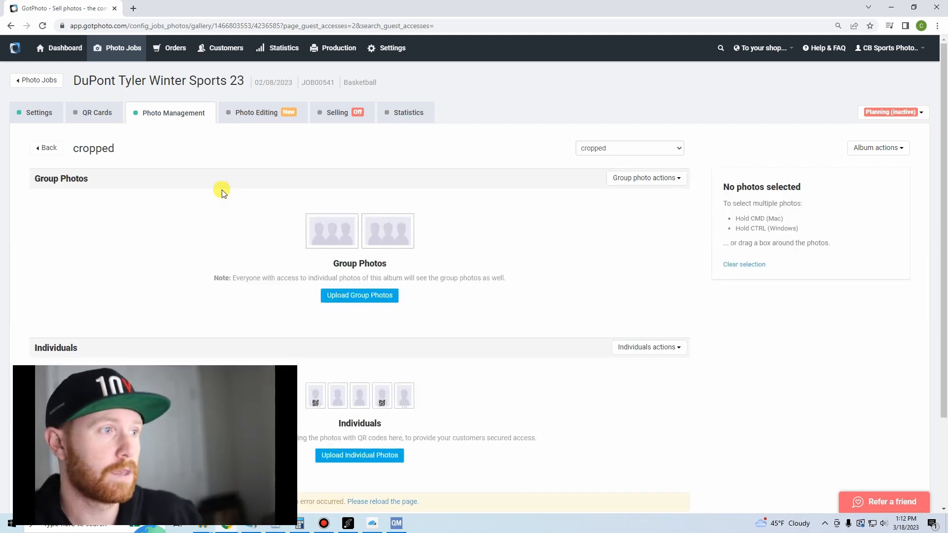
Return to the job's album list and examine the individual photos sorted into the Boys Basketball album.
{"action": "scroll", "coordinate": [226, 256], "scroll_direction": "down", "scroll_amount": 2}
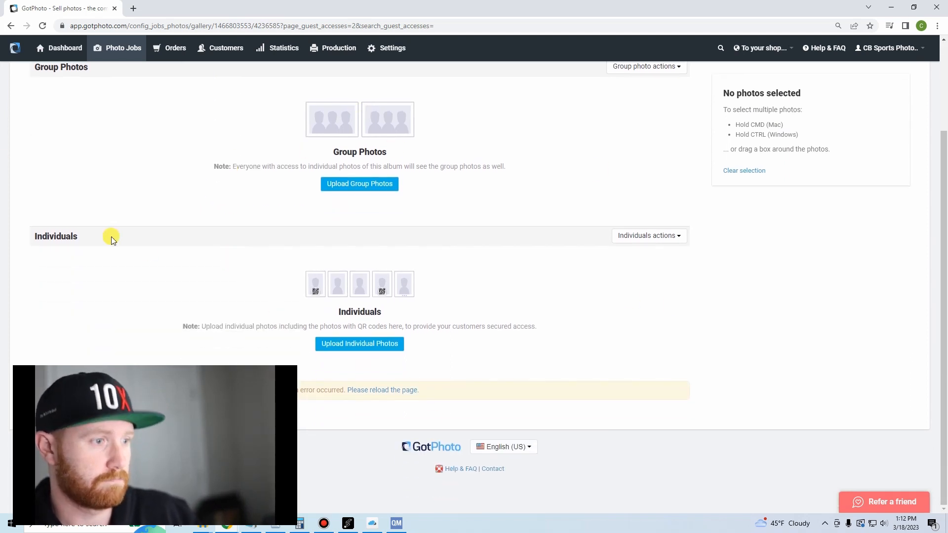
{"action": "scroll", "coordinate": [140, 321], "scroll_direction": "up", "scroll_amount": 2}
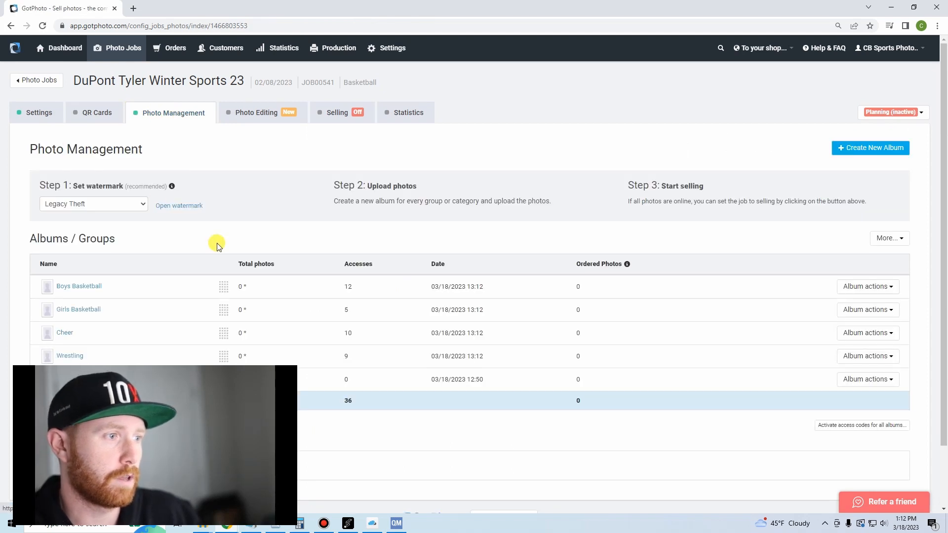
{"action": "scroll", "coordinate": [196, 203], "scroll_direction": "down", "scroll_amount": 1}
{"action": "scroll", "coordinate": [196, 201], "scroll_direction": "up", "scroll_amount": 1}
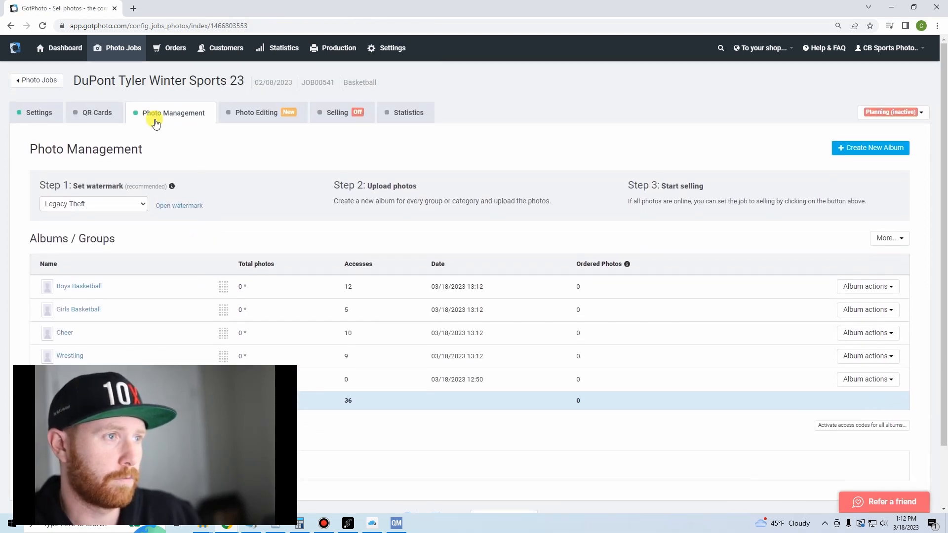
{"action": "scroll", "coordinate": [179, 205], "scroll_direction": "down", "scroll_amount": 2}
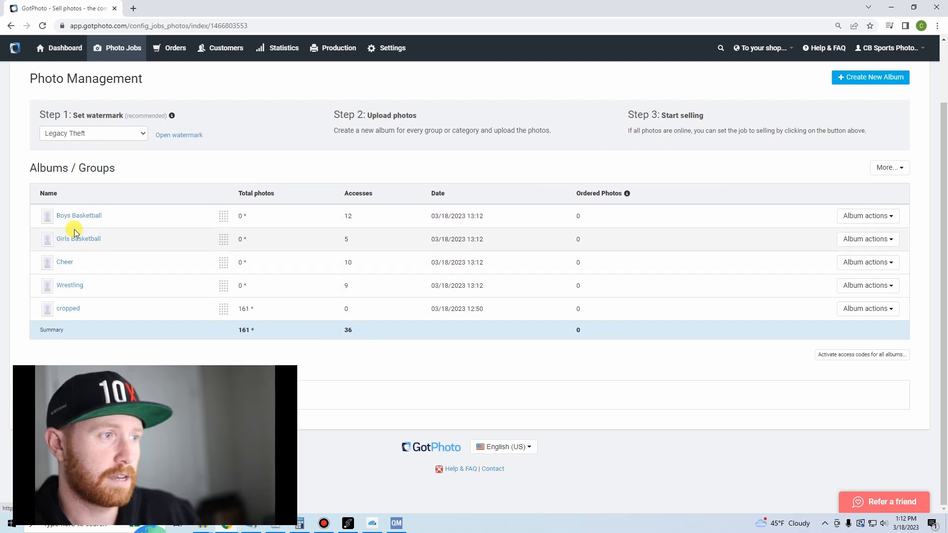
{"action": "left_click", "coordinate": [92, 215]}
{"action": "scroll", "coordinate": [274, 227], "scroll_direction": "down", "scroll_amount": 5}
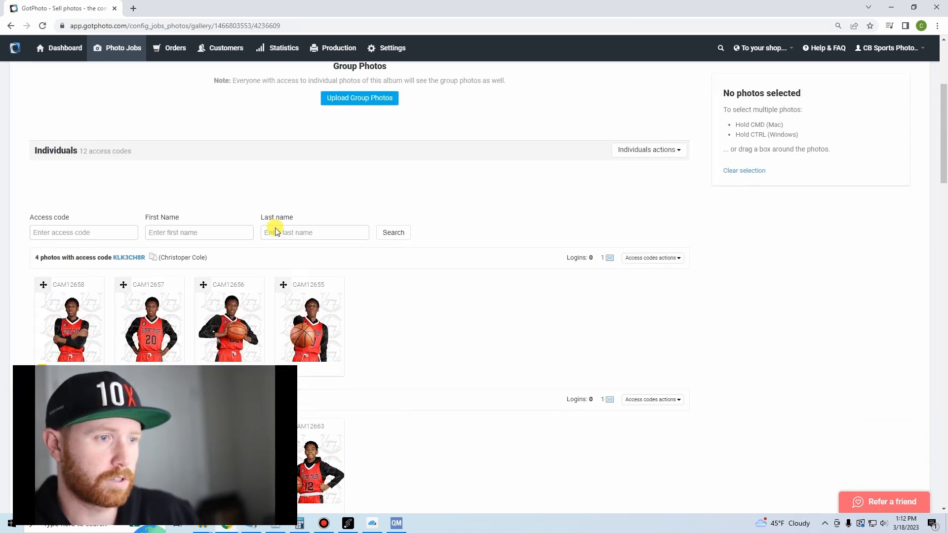
{"action": "scroll", "coordinate": [336, 257], "scroll_direction": "down", "scroll_amount": 10}
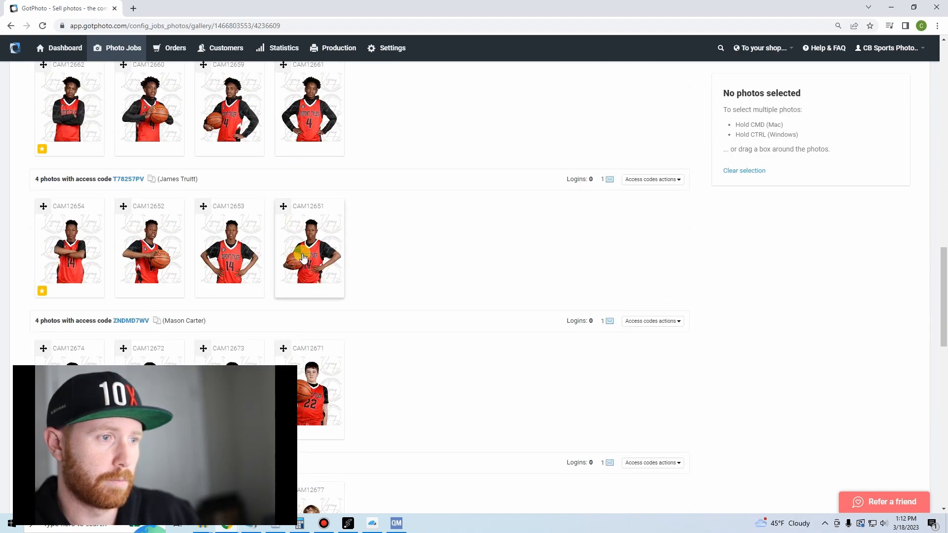
{"action": "scroll", "coordinate": [347, 281], "scroll_direction": "down", "scroll_amount": 5}
{"action": "key", "text": "alt+Left"}
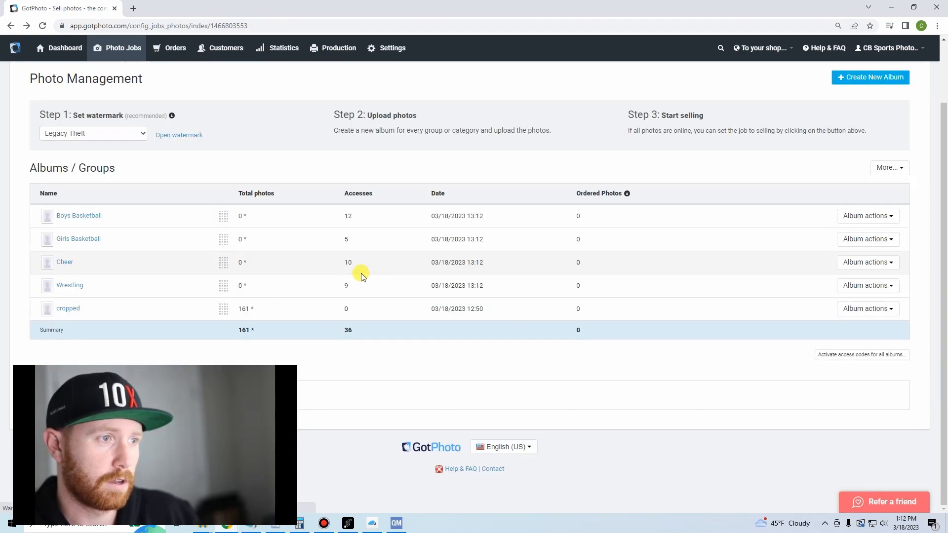
Examine the individual photos sorted into the Girls Basketball album.
{"action": "left_click", "coordinate": [73, 239]}
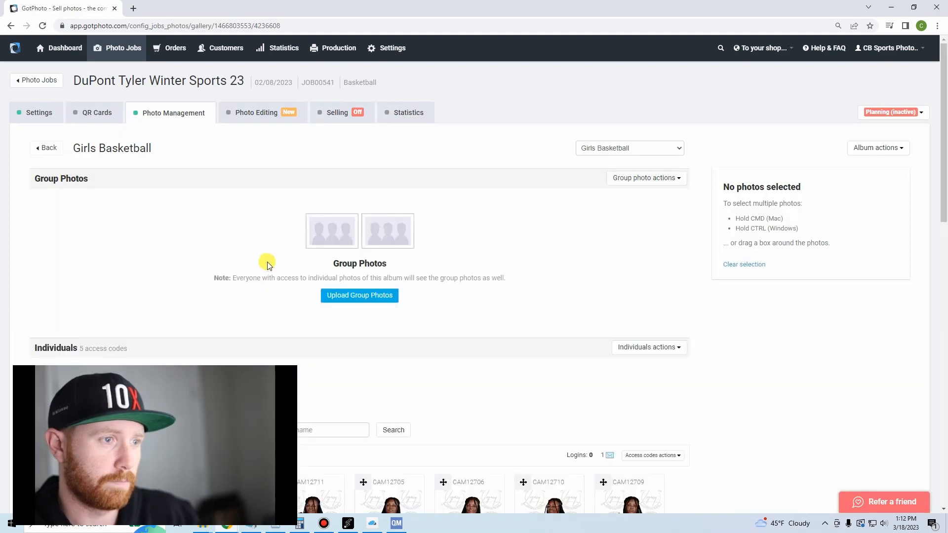
{"action": "scroll", "coordinate": [265, 254], "scroll_direction": "down", "scroll_amount": 10}
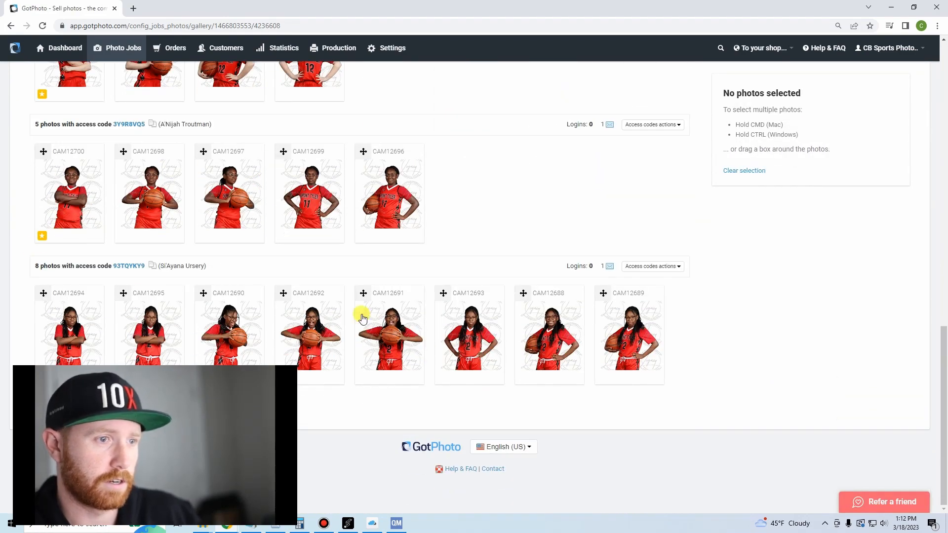
{"action": "scroll", "coordinate": [316, 322], "scroll_direction": "up", "scroll_amount": 7}
{"action": "scroll", "coordinate": [313, 330], "scroll_direction": "up", "scroll_amount": 2}
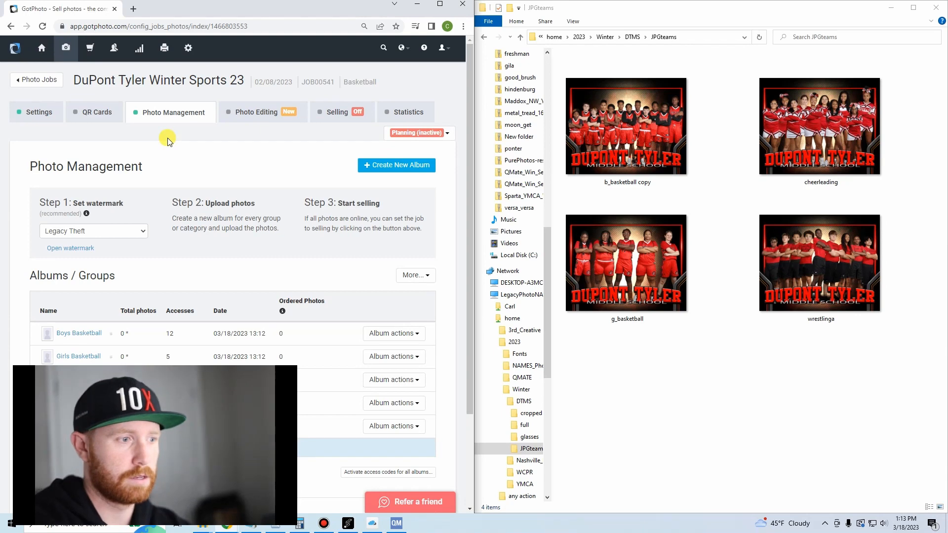
Upload the team image b_basketball copy from the JPGteams folder as a group photo of the Boys Basketball album.
{"action": "scroll", "coordinate": [151, 138], "scroll_direction": "down", "scroll_amount": 2}
{"action": "left_click", "coordinate": [89, 216]}
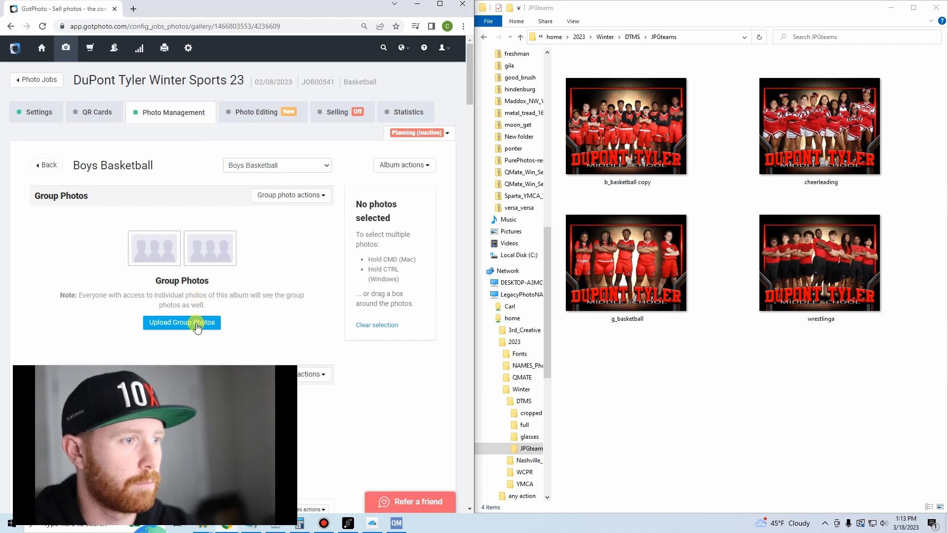
{"action": "left_click", "coordinate": [629, 134]}
{"action": "left_click_drag", "start_coordinate": [628, 134], "coordinate": [294, 334]}
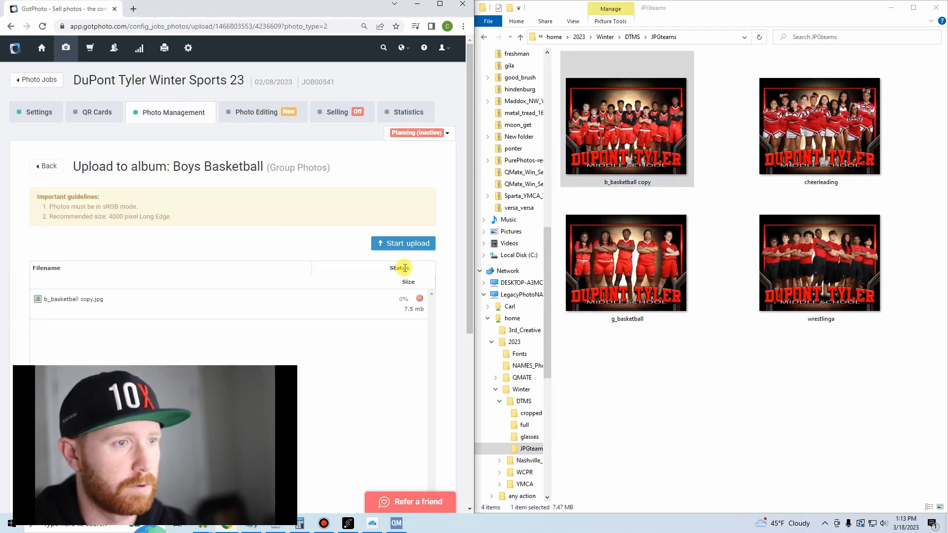
{"action": "left_click", "coordinate": [403, 251]}
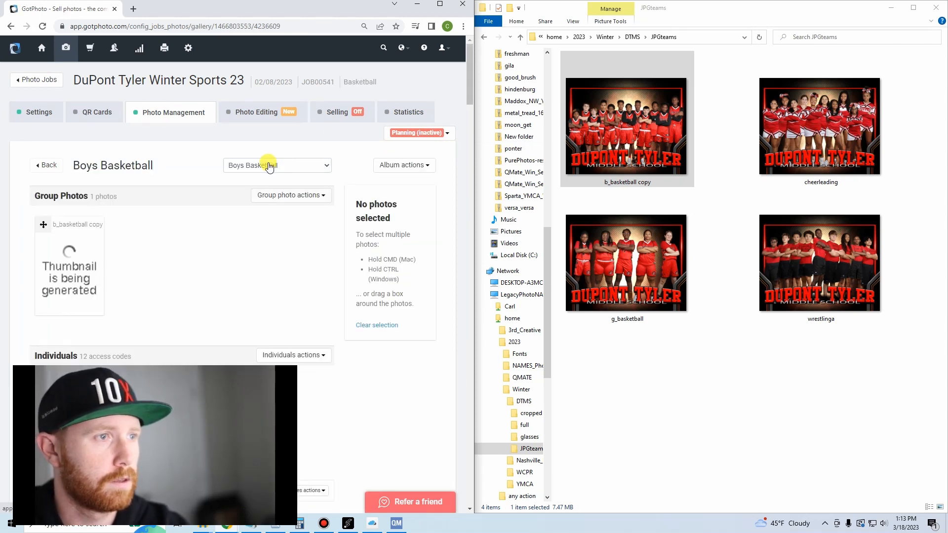
Switch to the Girls Basketball album and upload g_basketball from the JPGteams folder as its group photo.
{"action": "left_click", "coordinate": [269, 165]}
{"action": "key", "text": "Down"}
{"action": "key", "text": "Return"}
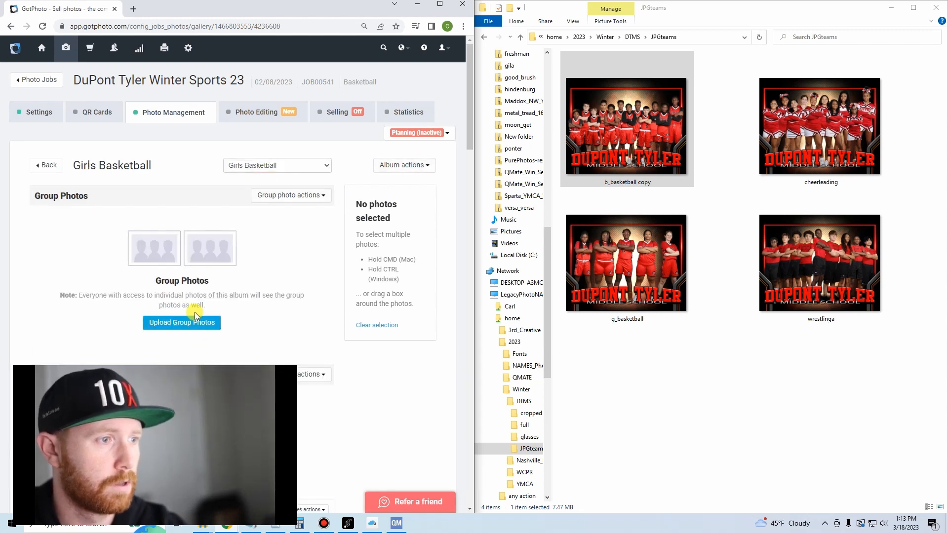
{"action": "left_click", "coordinate": [197, 330]}
{"action": "left_click", "coordinate": [643, 266]}
{"action": "left_click_drag", "start_coordinate": [643, 266], "coordinate": [383, 336]}
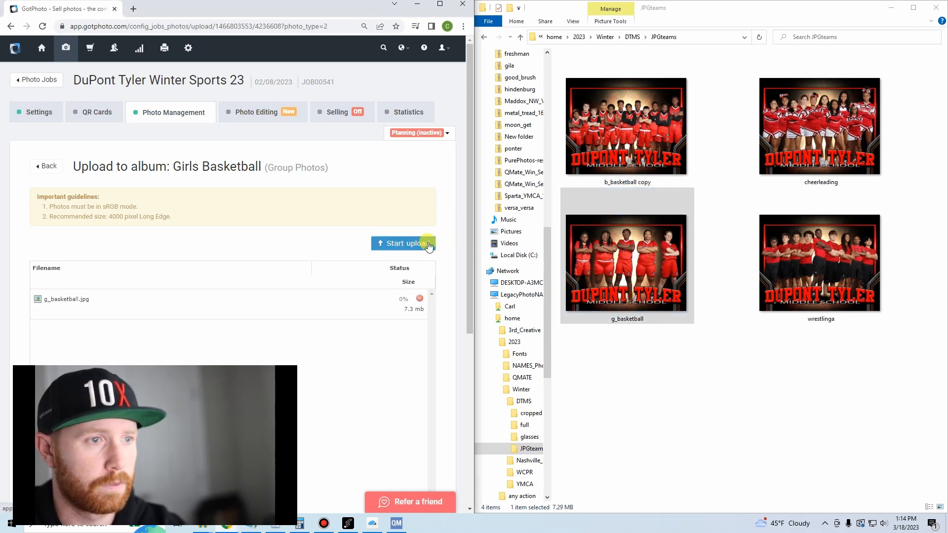
{"action": "left_click", "coordinate": [427, 244]}
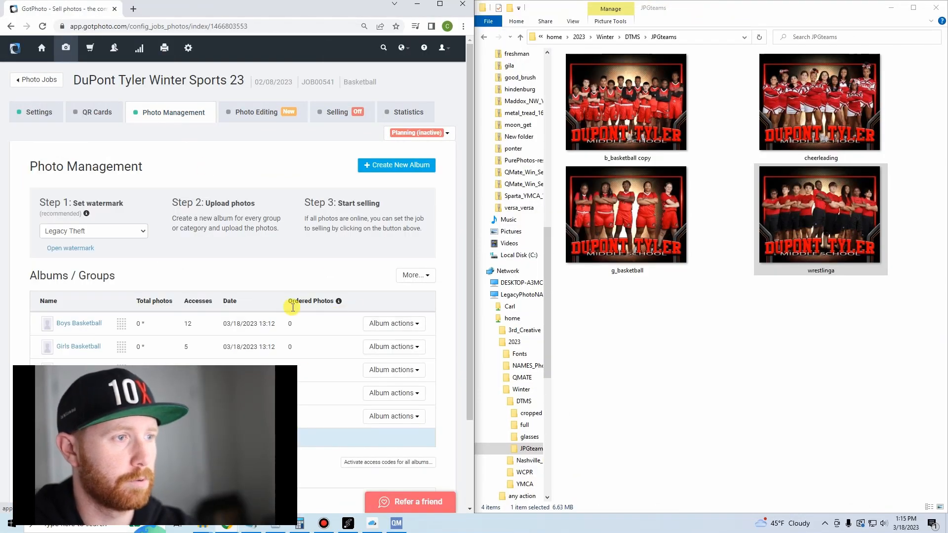
Switch to QMate, close the open template designer and maximize the job management window.
{"action": "left_click", "coordinate": [406, 526]}
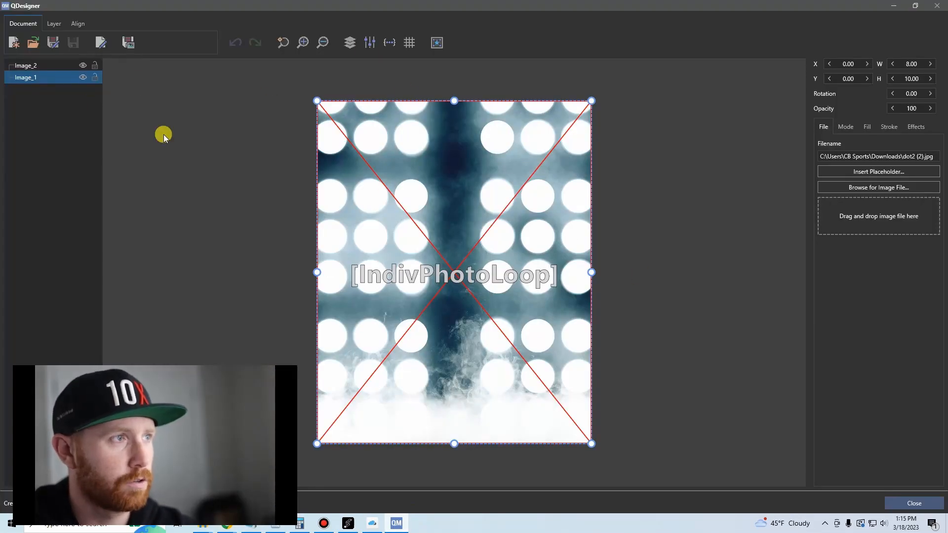
{"action": "left_click", "coordinate": [915, 503]}
{"action": "left_click", "coordinate": [397, 524]}
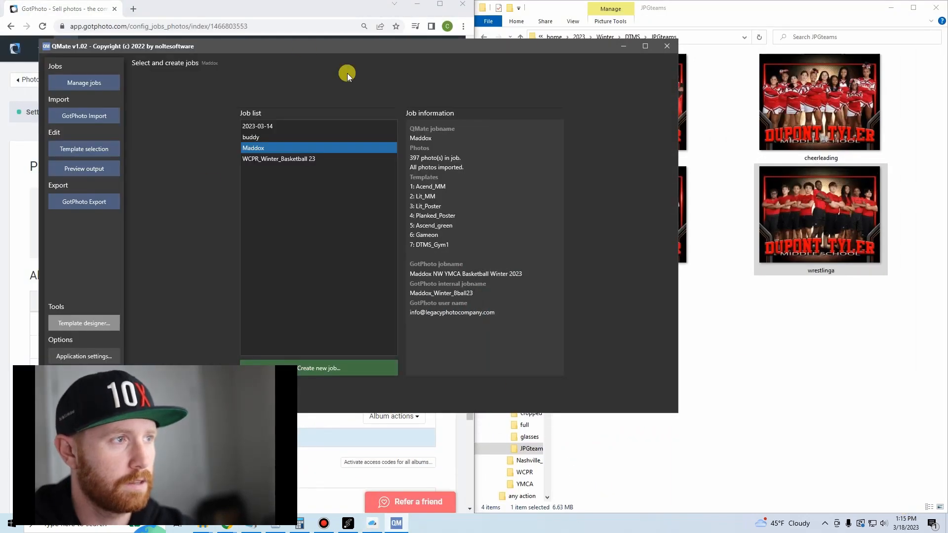
{"action": "left_click", "coordinate": [645, 46]}
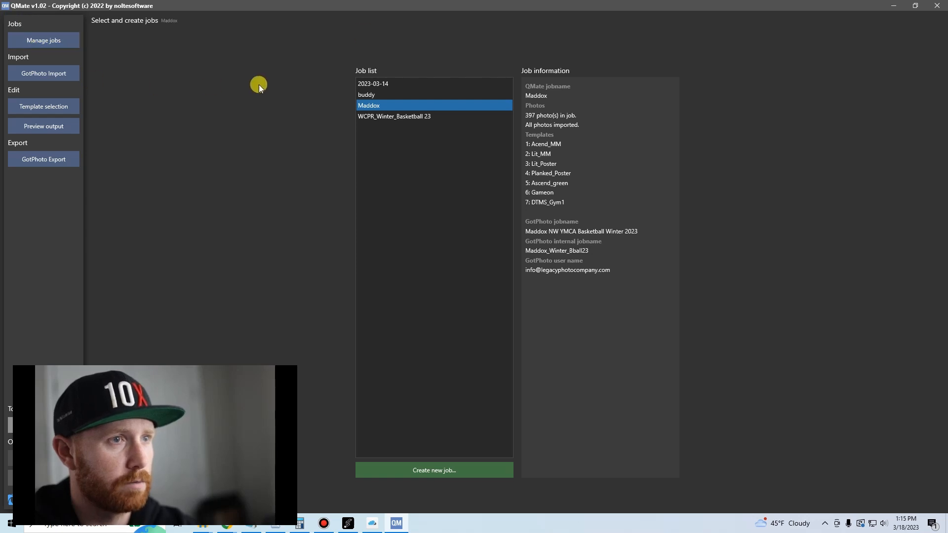
Create a new job named DTMS_Winter_Sports and confirm the creation of its folder.
{"action": "left_click", "coordinate": [404, 469]}
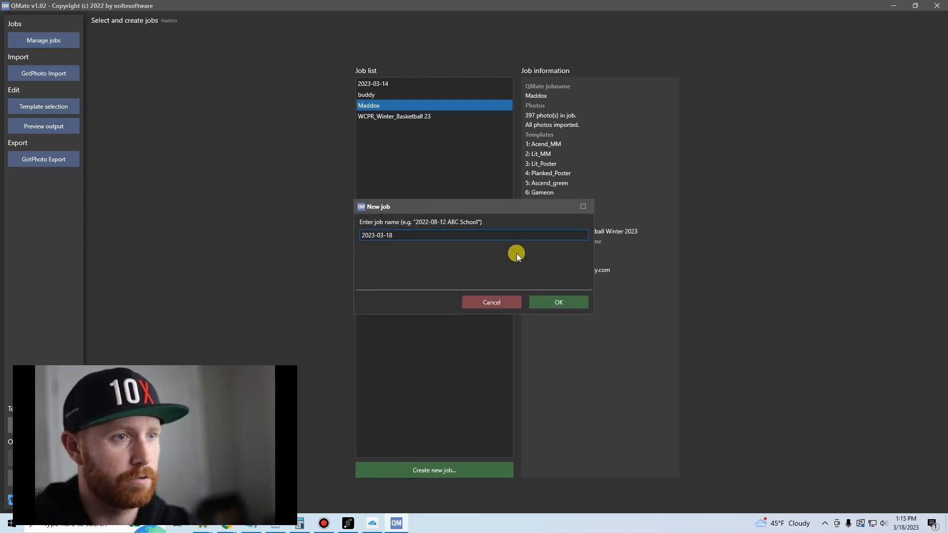
{"action": "left_click_drag", "start_coordinate": [415, 235], "coordinate": [268, 239]}
{"action": "type", "text": "DTMS"}
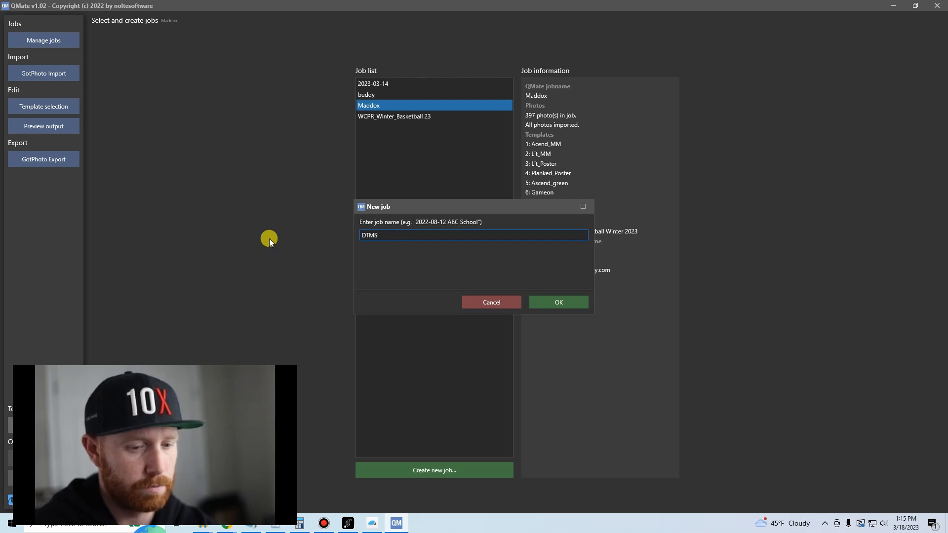
{"action": "type", "text": "_W"}
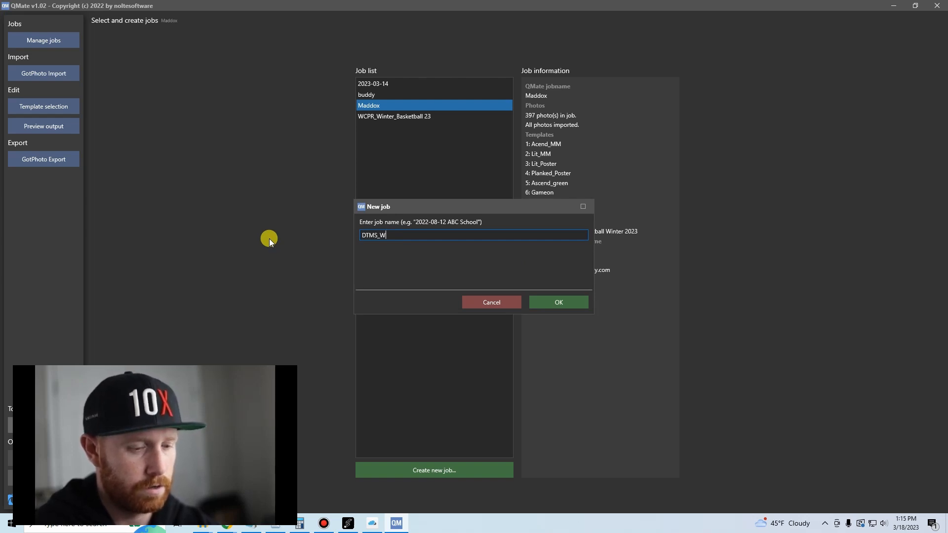
{"action": "type", "text": "inter "}
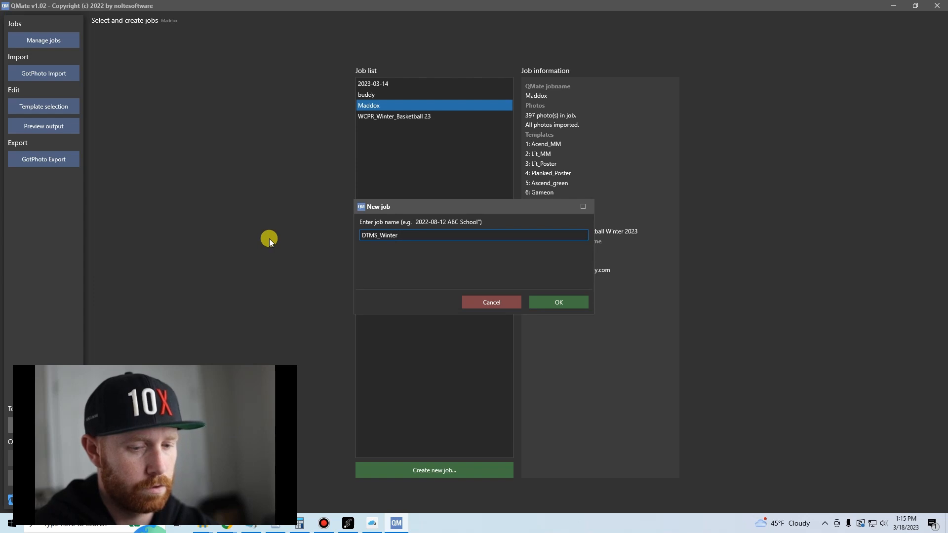
{"action": "type", "text": "_Sports"}
{"action": "left_click", "coordinate": [555, 303]}
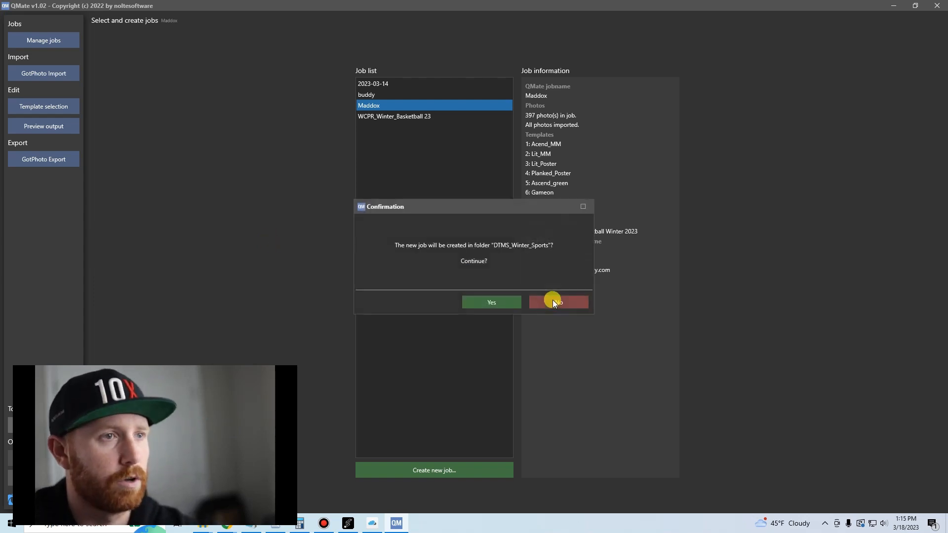
{"action": "left_click", "coordinate": [504, 302]}
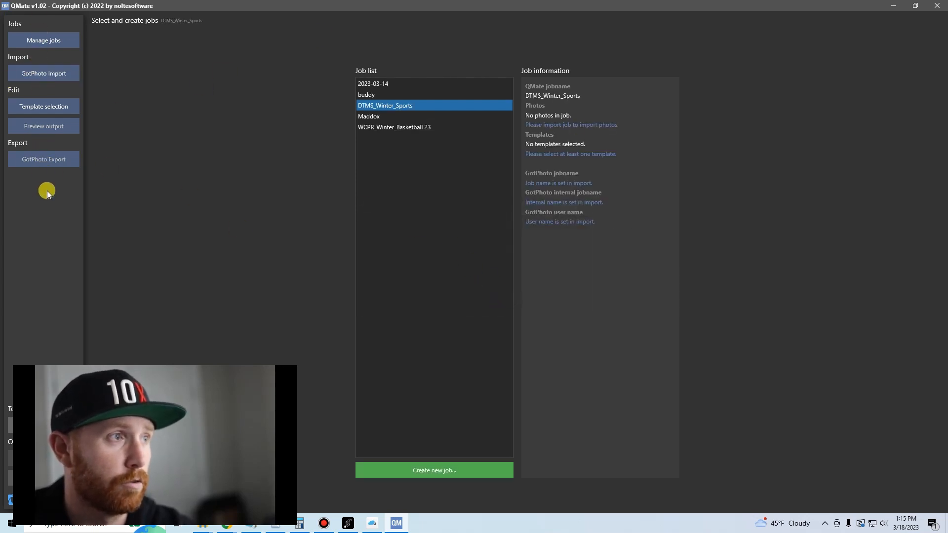
Log in to GotPhoto for the import by entering the account's user name and password.
{"action": "left_click", "coordinate": [50, 78]}
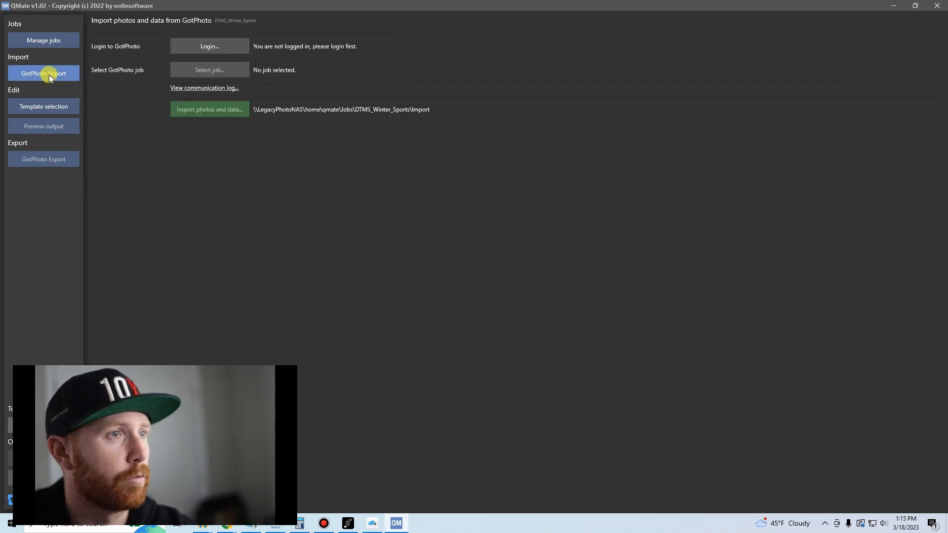
{"action": "left_click", "coordinate": [213, 49]}
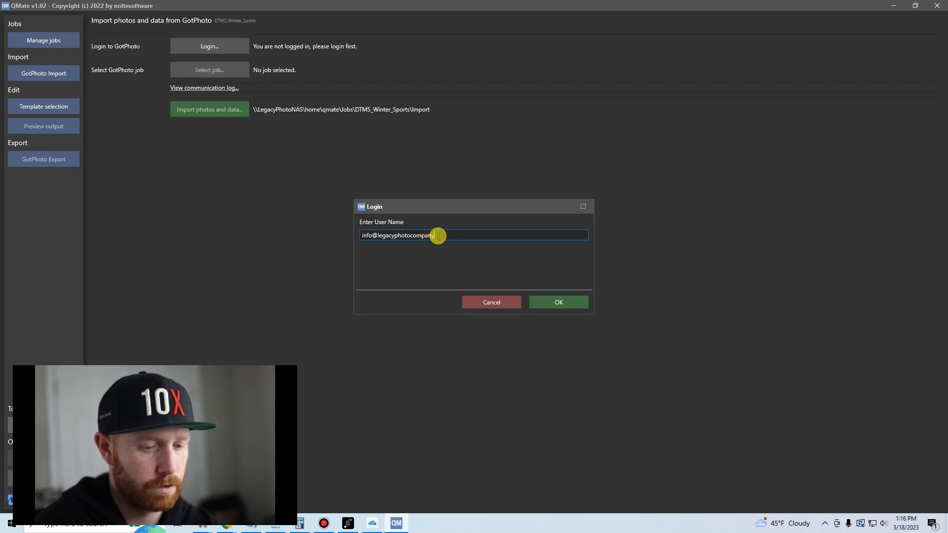
{"action": "type", "text": "om"}
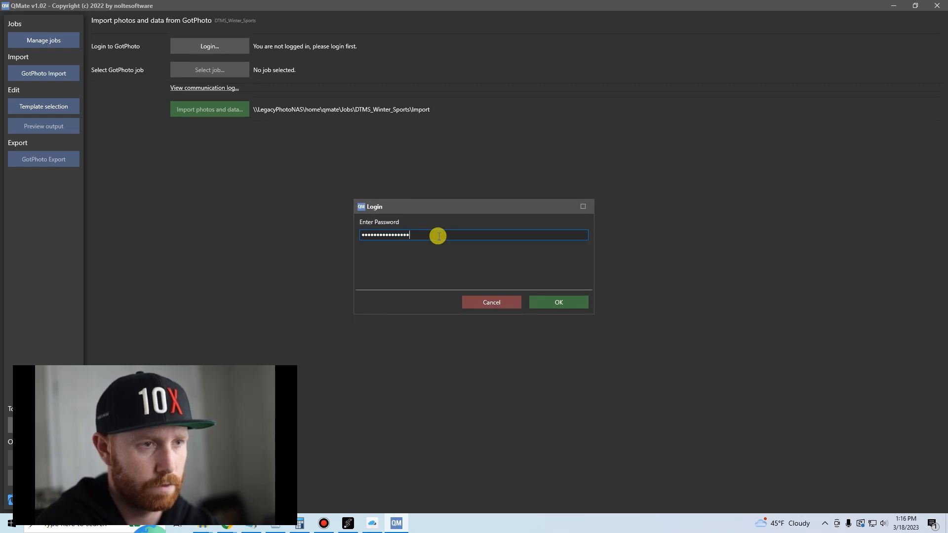
{"action": "key", "text": "Return"}
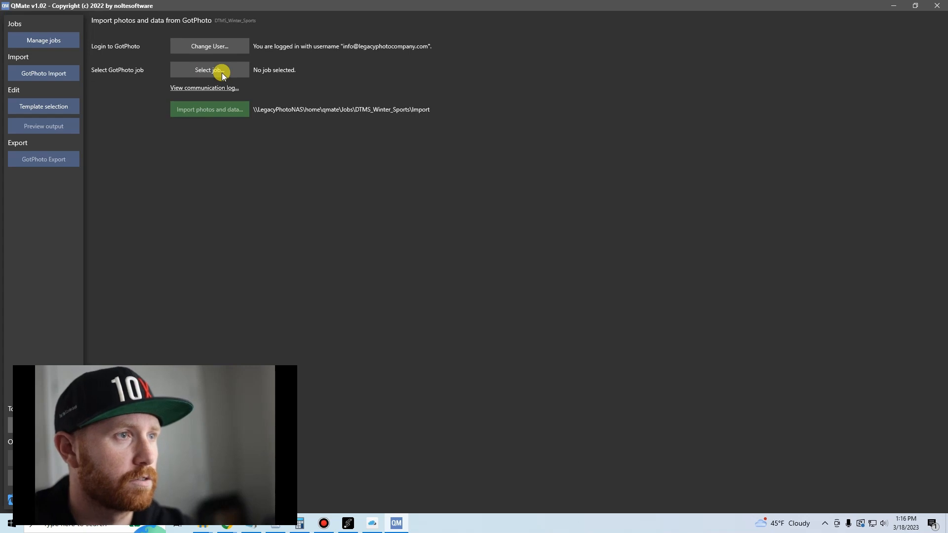
Select DuPont Tyler Winter Sports 23 as the GotPhoto job to import from.
{"action": "left_click", "coordinate": [203, 71]}
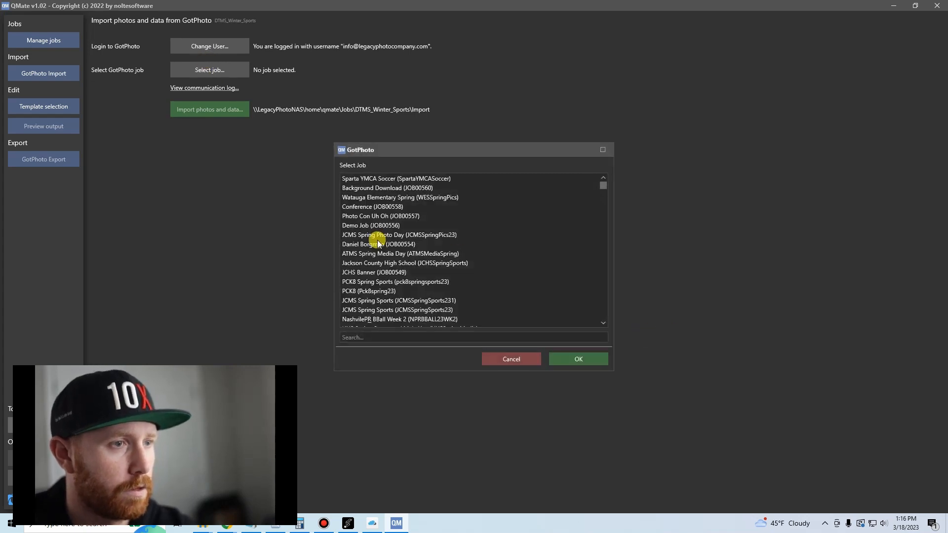
{"action": "scroll", "coordinate": [405, 267], "scroll_direction": "down", "scroll_amount": 2}
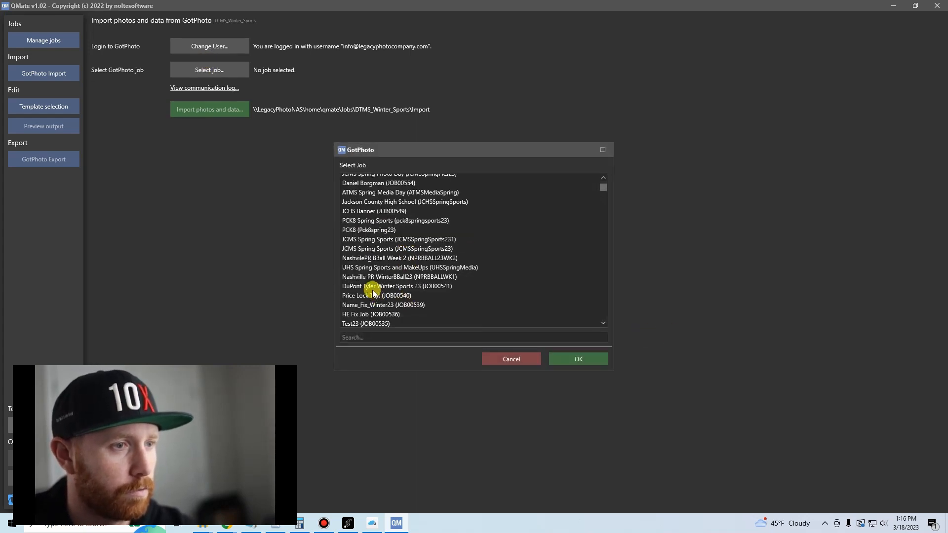
{"action": "left_click", "coordinate": [373, 290]}
{"action": "left_click", "coordinate": [575, 359]}
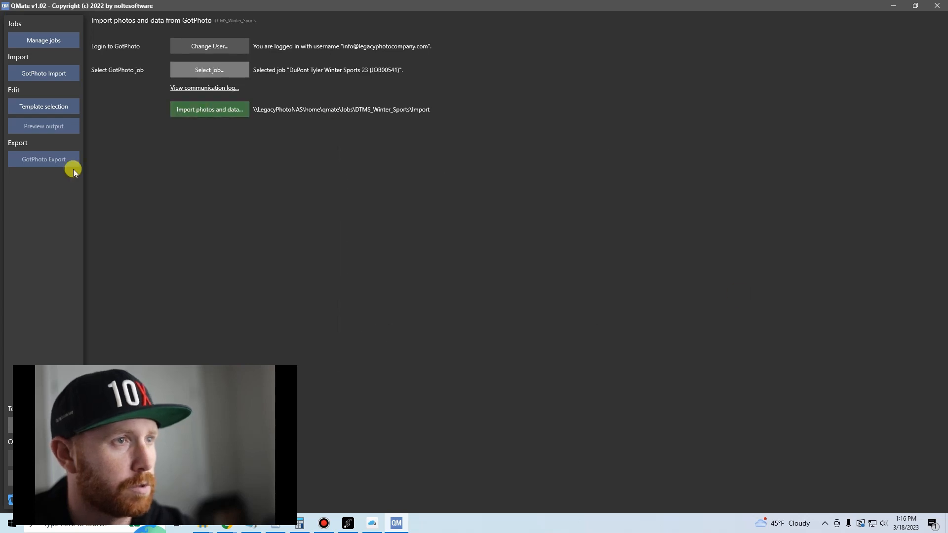
Import the photos and data of the Wrestling, Cheer, Girls Basketball and Boys Basketball albums.
{"action": "left_click", "coordinate": [201, 113]}
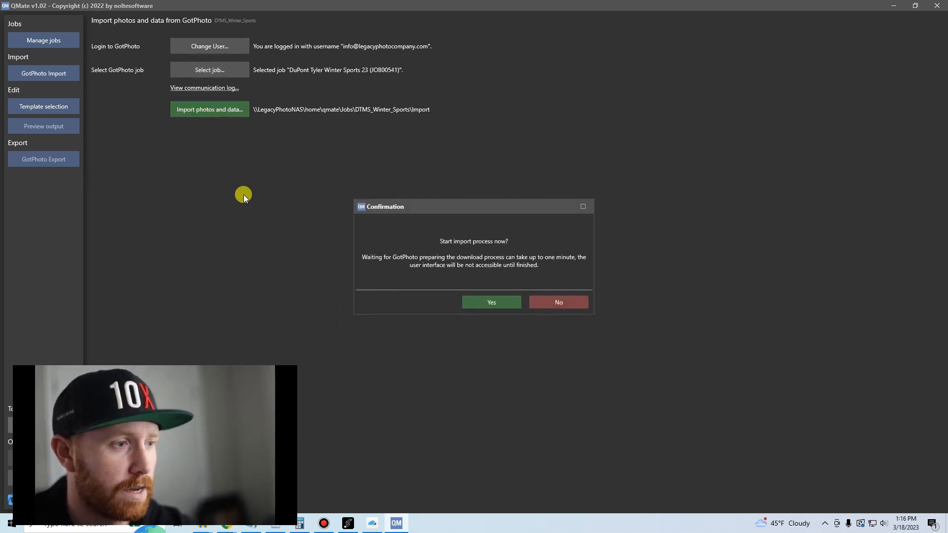
{"action": "left_click", "coordinate": [507, 301]}
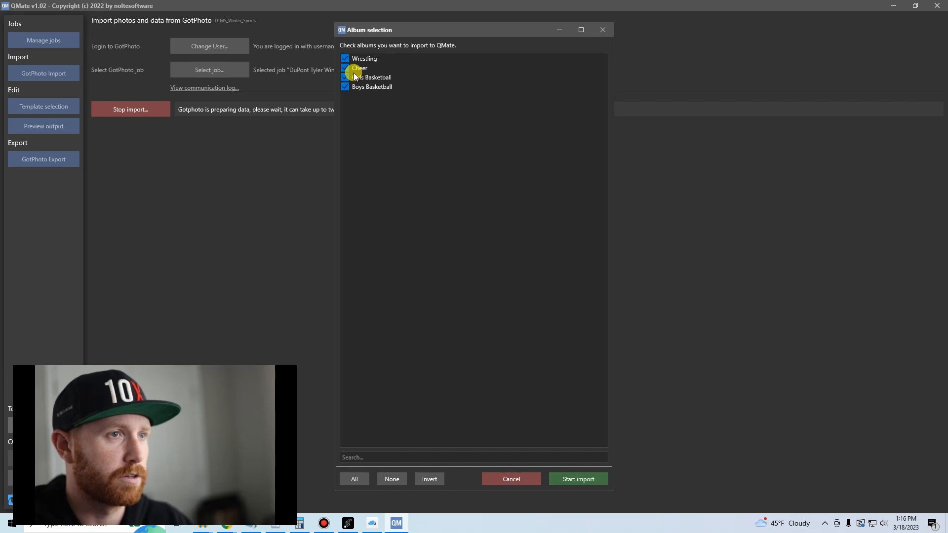
{"action": "left_click", "coordinate": [579, 480]}
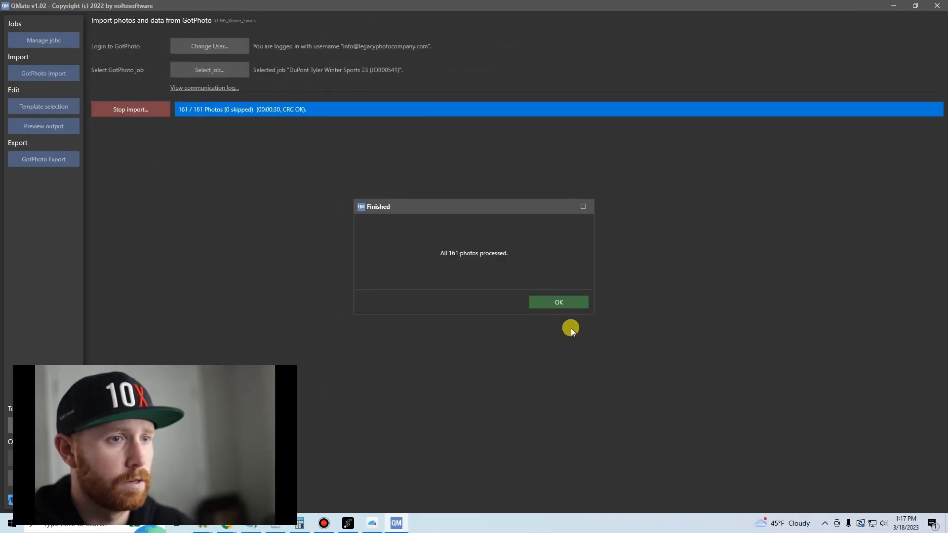
{"action": "left_click", "coordinate": [561, 303]}
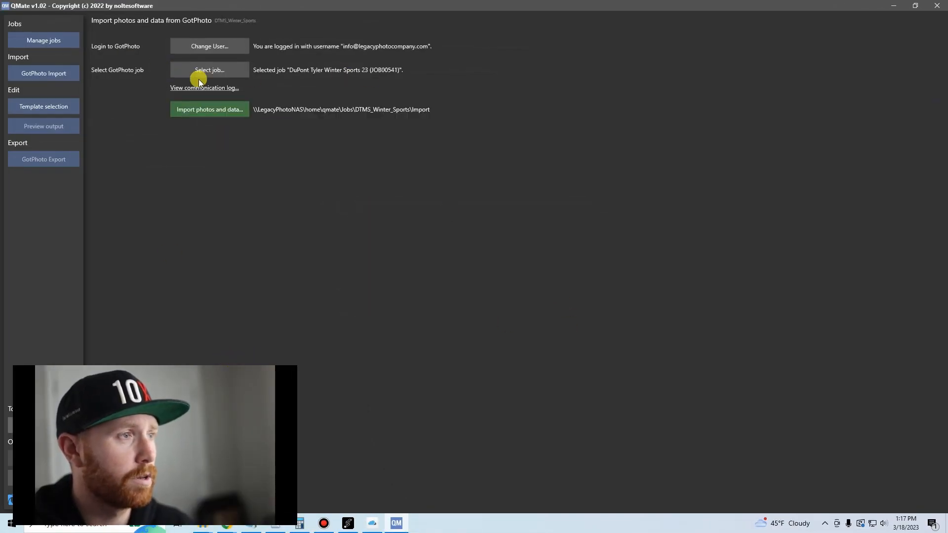
Open the job's template selection and resize the QMate window to fill most of the screen beside the browser.
{"action": "left_click", "coordinate": [45, 109]}
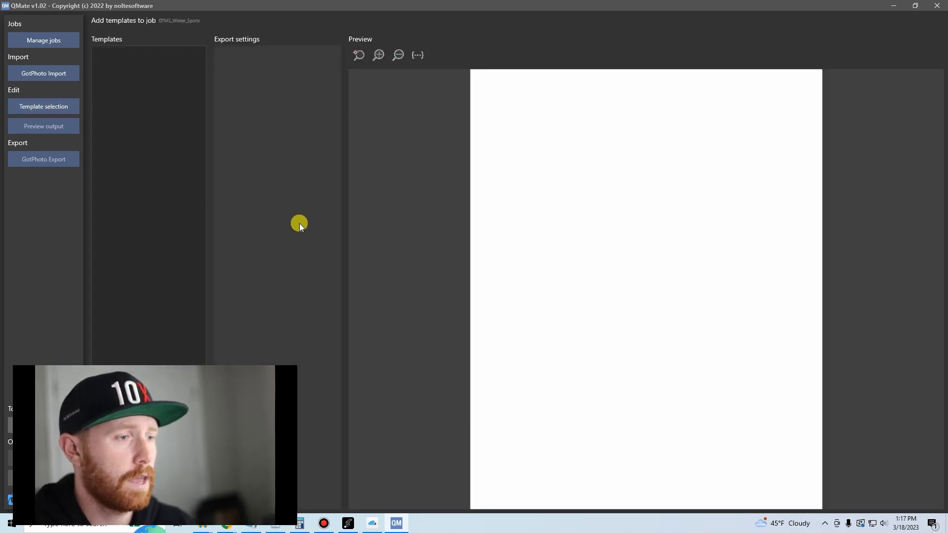
{"action": "left_click_drag", "start_coordinate": [351, 7], "coordinate": [540, 55]}
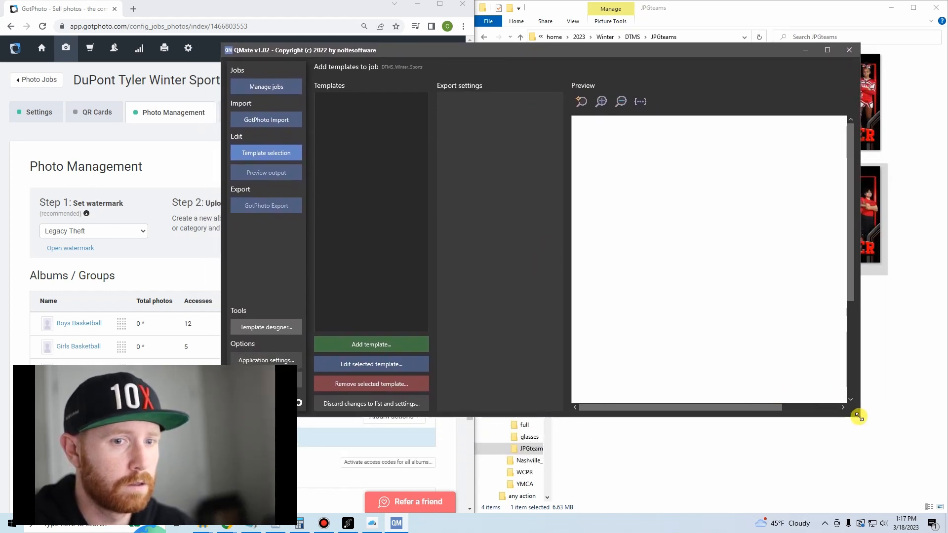
{"action": "left_click_drag", "start_coordinate": [860, 416], "coordinate": [944, 512]}
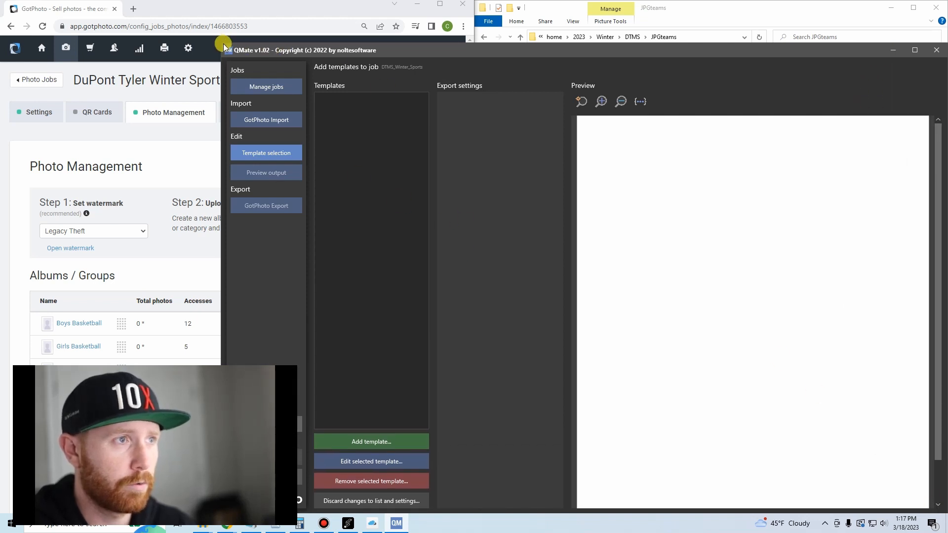
{"action": "left_click_drag", "start_coordinate": [222, 44], "coordinate": [206, 4]}
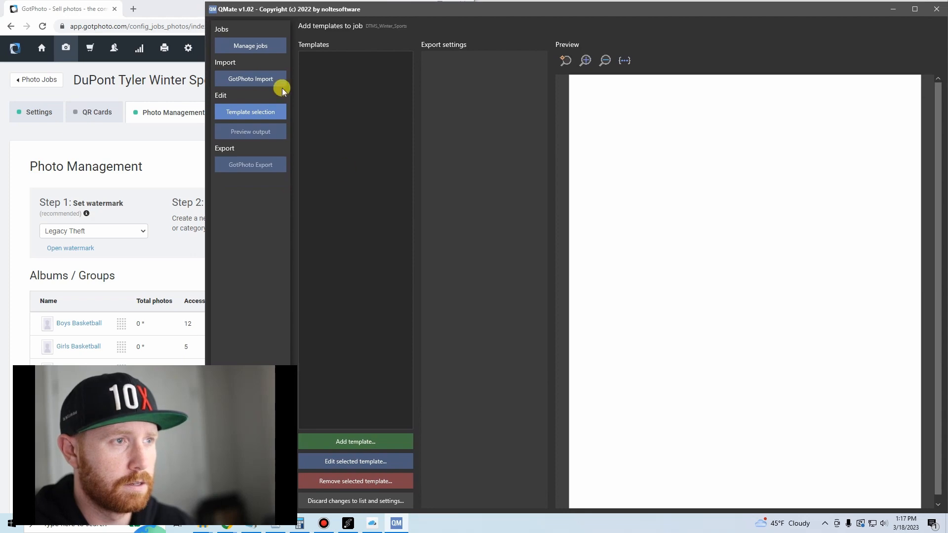
Add the DTMS_Gym1 layout from the QMATE folder as a template of the job.
{"action": "left_click", "coordinate": [352, 441]}
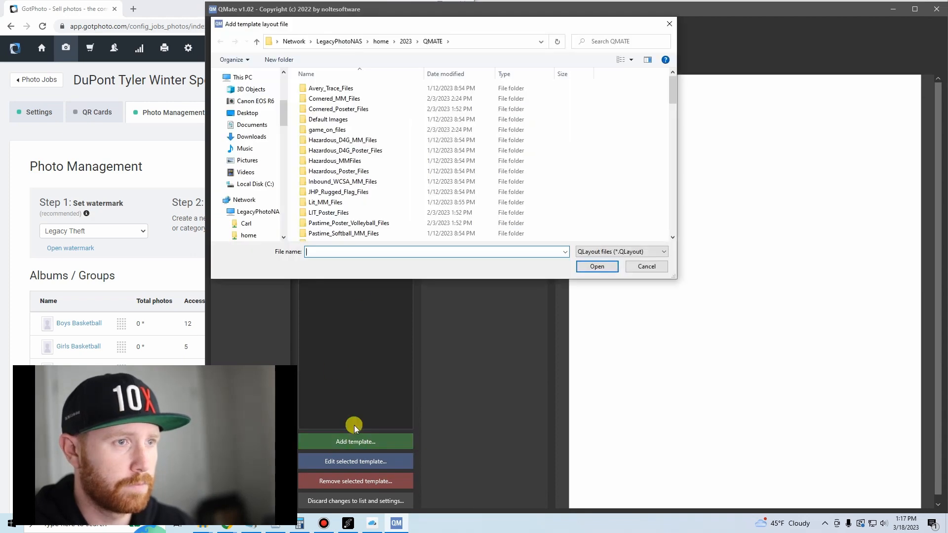
{"action": "scroll", "coordinate": [390, 153], "scroll_direction": "down", "scroll_amount": 10}
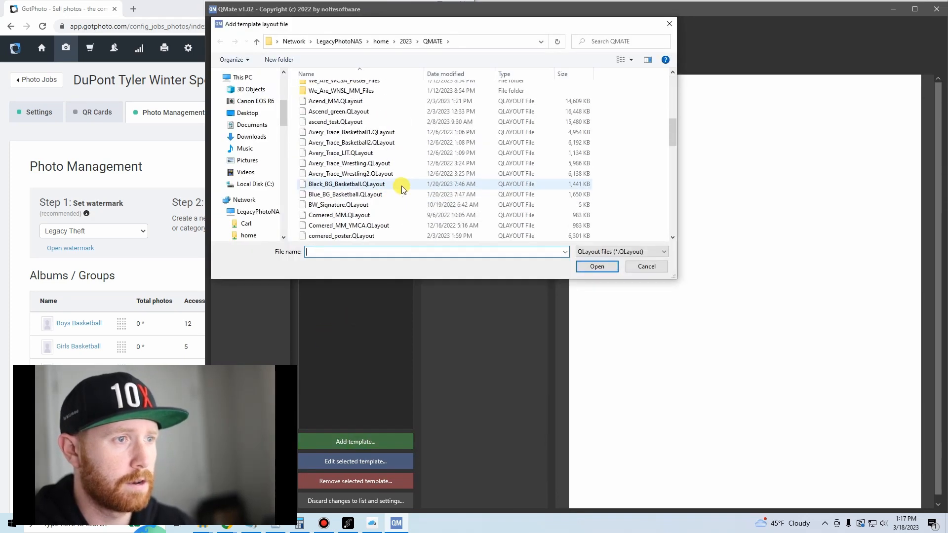
{"action": "scroll", "coordinate": [390, 184], "scroll_direction": "down", "scroll_amount": 1}
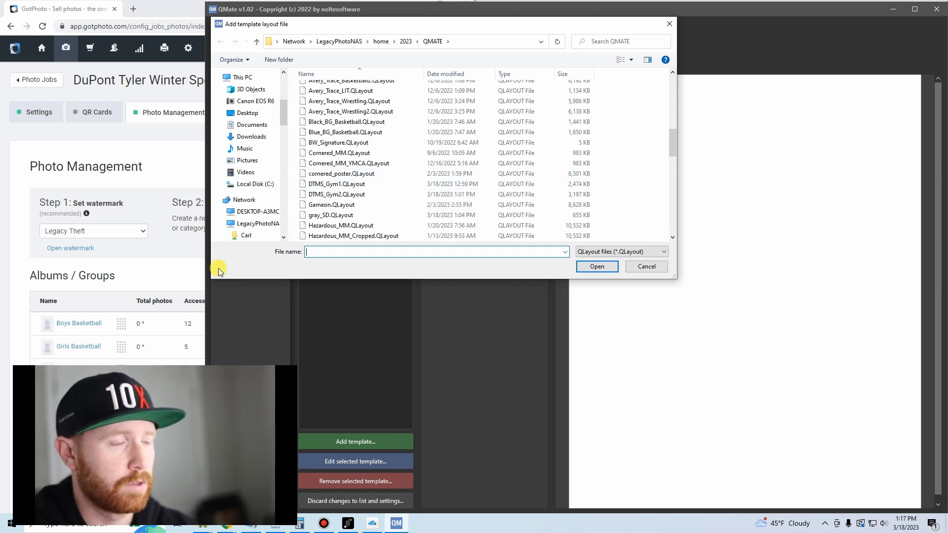
{"action": "left_click", "coordinate": [318, 184]}
{"action": "left_click", "coordinate": [590, 266]}
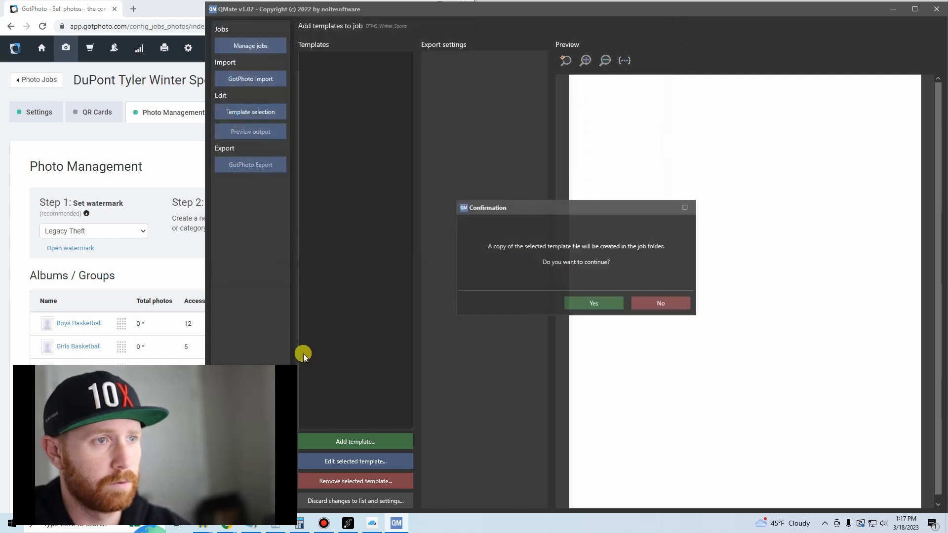
{"action": "left_click", "coordinate": [600, 307]}
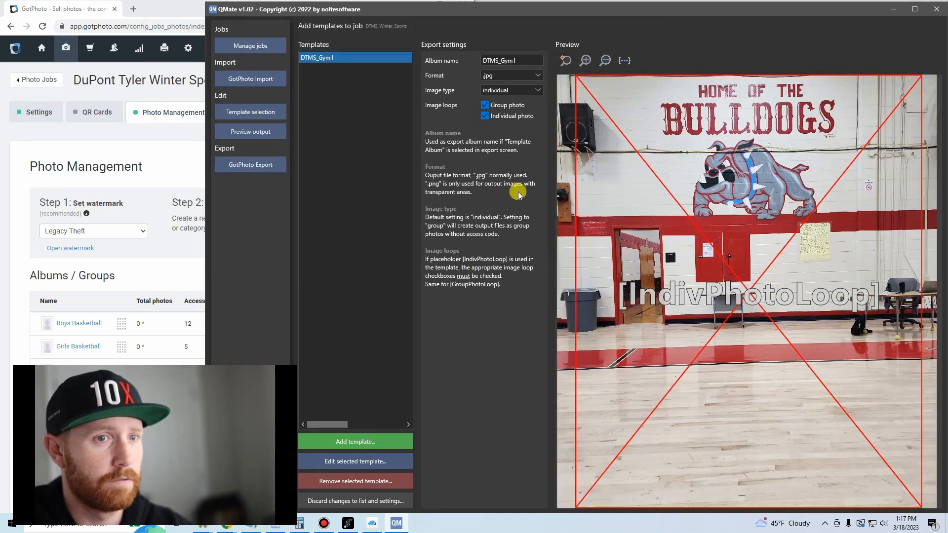
Add the DTMS_Gym2 layout from the QMATE folder as the job's second template.
{"action": "left_click", "coordinate": [389, 443]}
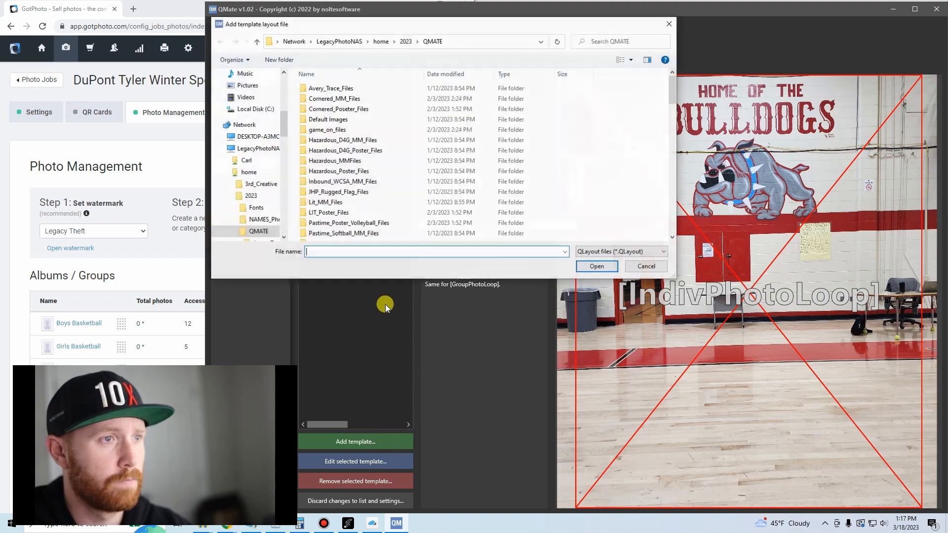
{"action": "scroll", "coordinate": [360, 188], "scroll_direction": "down", "scroll_amount": 8}
{"action": "scroll", "coordinate": [363, 178], "scroll_direction": "down", "scroll_amount": 2}
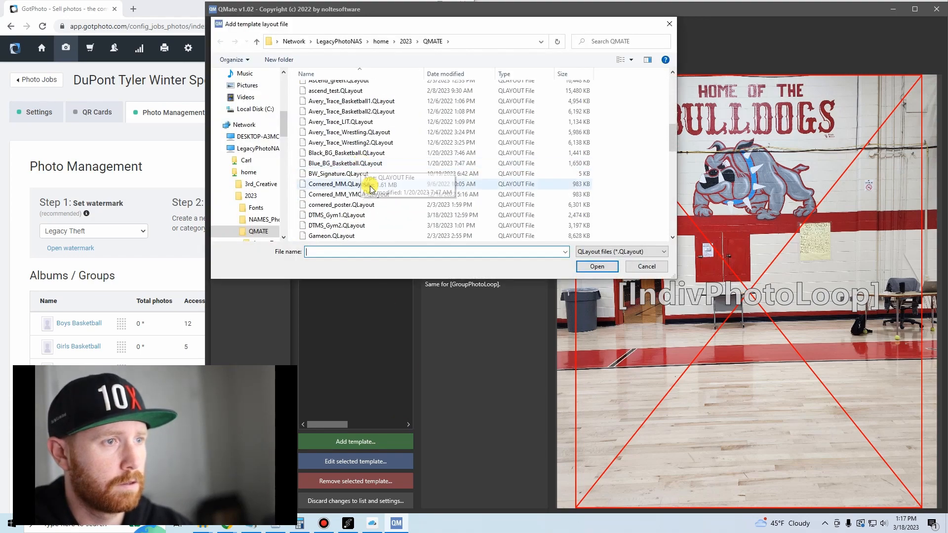
{"action": "left_click", "coordinate": [368, 194]}
{"action": "left_click", "coordinate": [595, 266]}
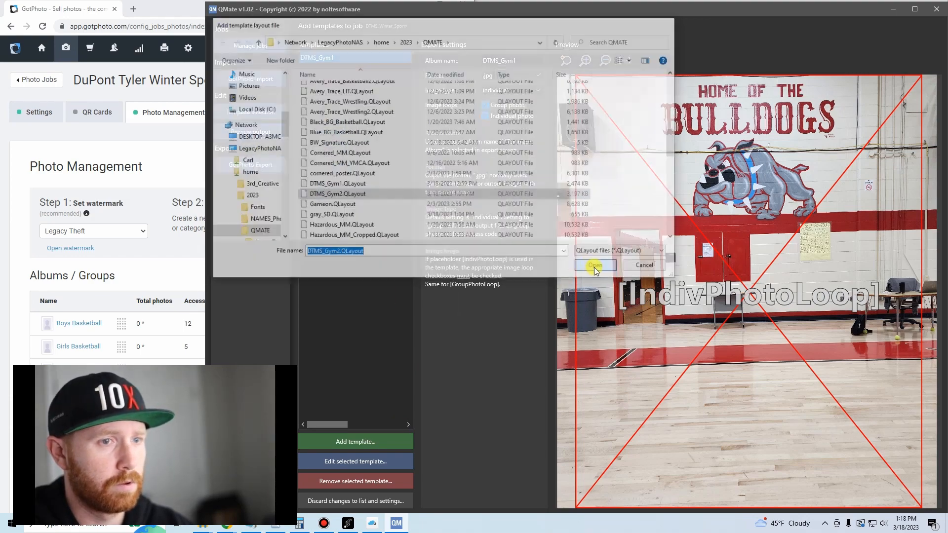
{"action": "left_click", "coordinate": [589, 303]}
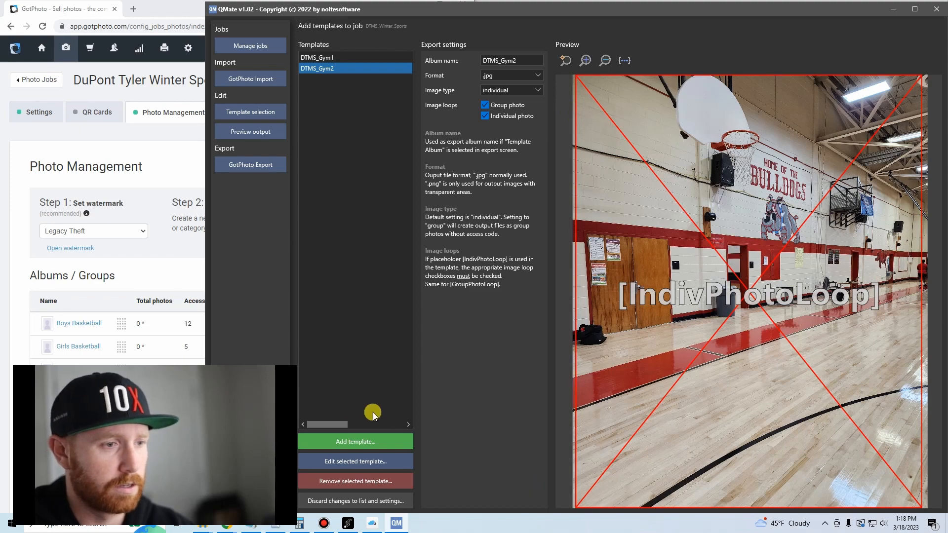
Add the Lit_SD layout from the QMATE folder as another template of the job.
{"action": "left_click", "coordinate": [371, 444]}
{"action": "scroll", "coordinate": [381, 195], "scroll_direction": "down", "scroll_amount": 8}
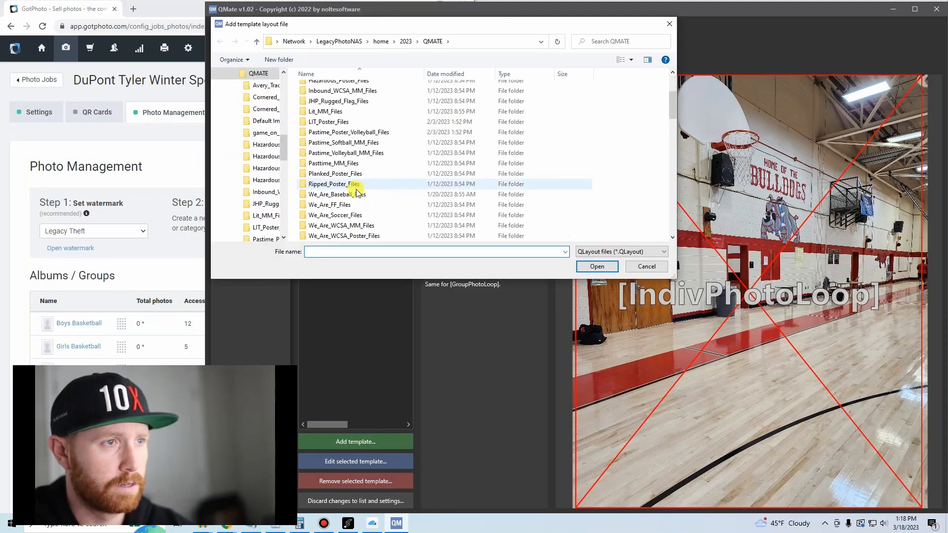
{"action": "scroll", "coordinate": [381, 211], "scroll_direction": "down", "scroll_amount": 1}
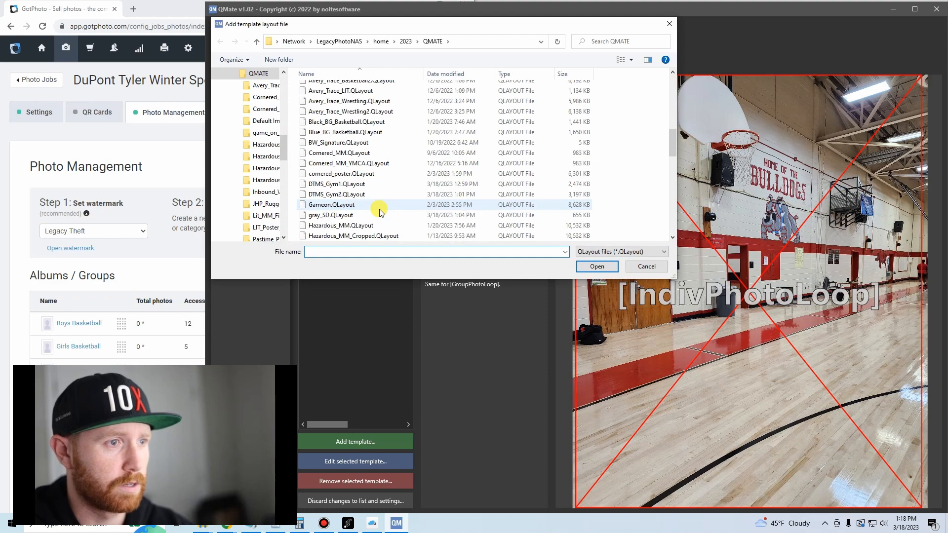
{"action": "scroll", "coordinate": [381, 211], "scroll_direction": "down", "scroll_amount": 5}
{"action": "scroll", "coordinate": [381, 208], "scroll_direction": "down", "scroll_amount": 8}
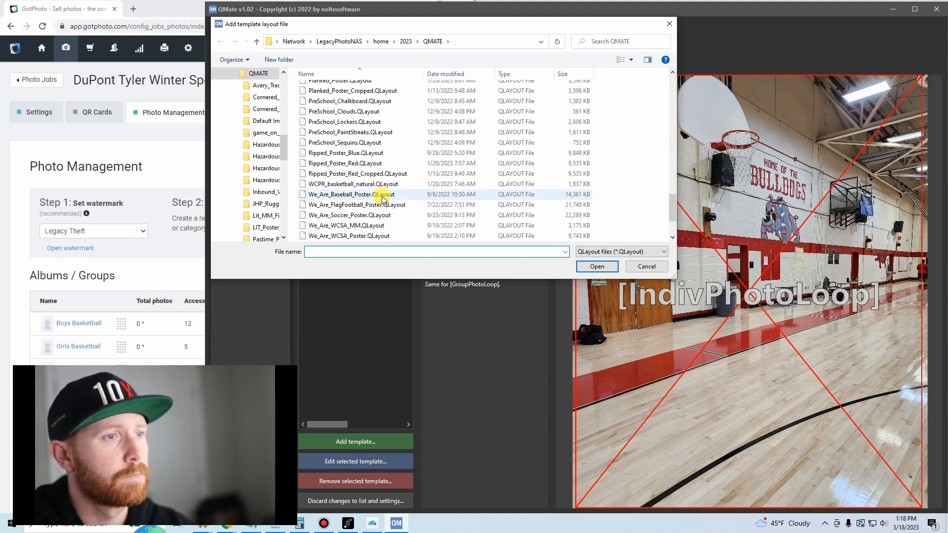
{"action": "scroll", "coordinate": [381, 181], "scroll_direction": "up", "scroll_amount": 1}
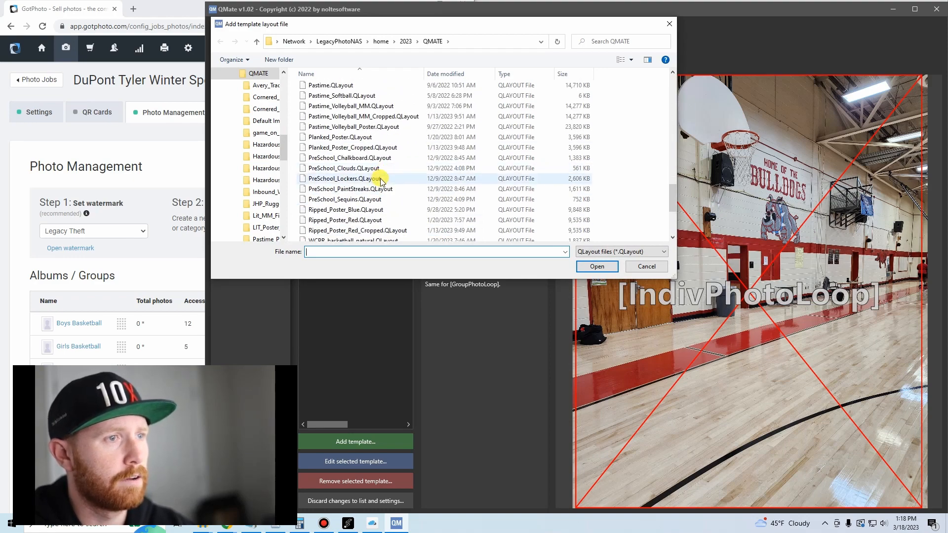
{"action": "scroll", "coordinate": [381, 181], "scroll_direction": "up", "scroll_amount": 1}
{"action": "left_click", "coordinate": [349, 95]}
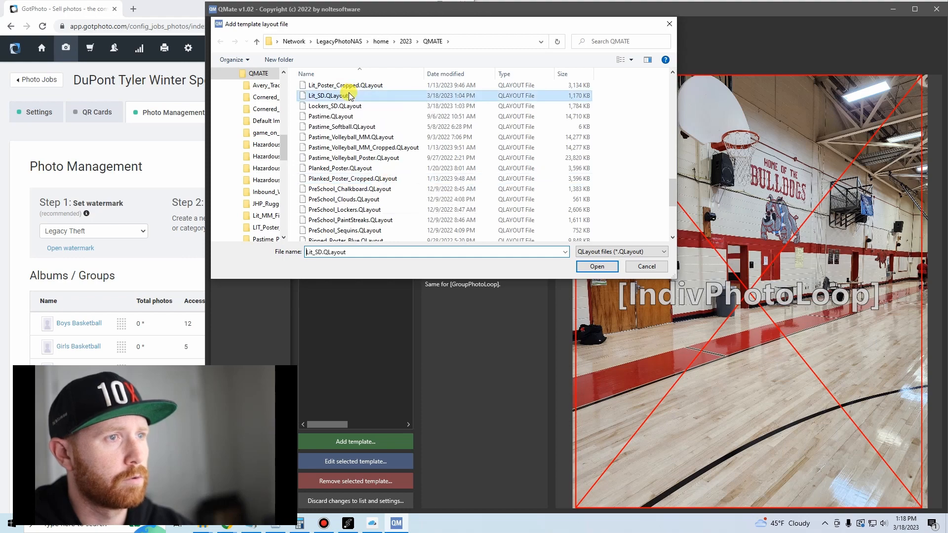
{"action": "double_click", "coordinate": [349, 95]}
{"action": "left_click", "coordinate": [606, 300]}
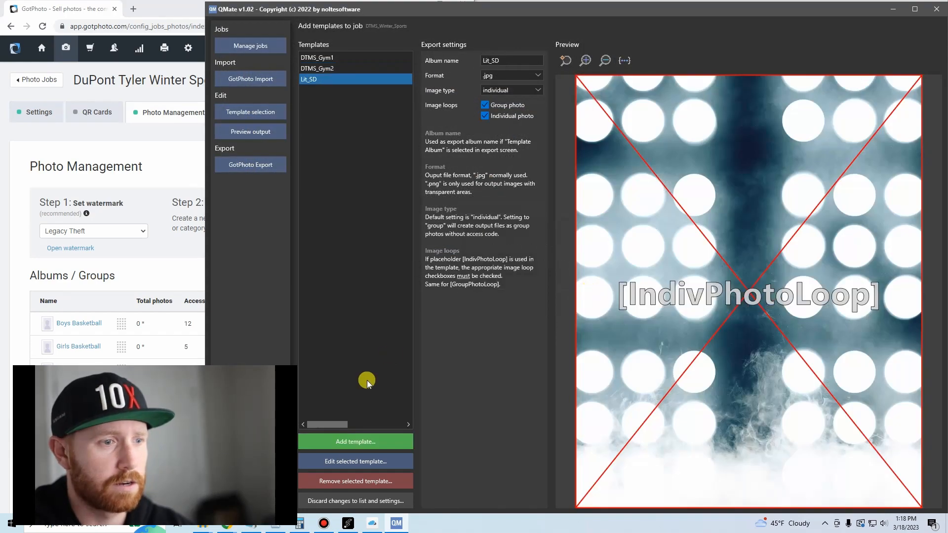
Add the gray_SD layout from the QMATE folder to the job's templates, accepting the copy into the job folder.
{"action": "left_click", "coordinate": [357, 447]}
{"action": "scroll", "coordinate": [360, 209], "scroll_direction": "down", "scroll_amount": 6}
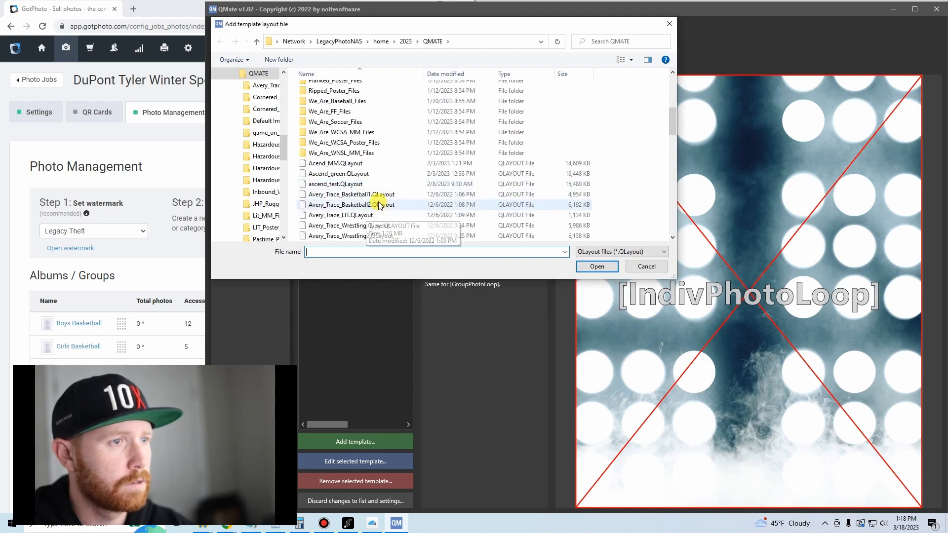
{"action": "scroll", "coordinate": [373, 195], "scroll_direction": "down", "scroll_amount": 4}
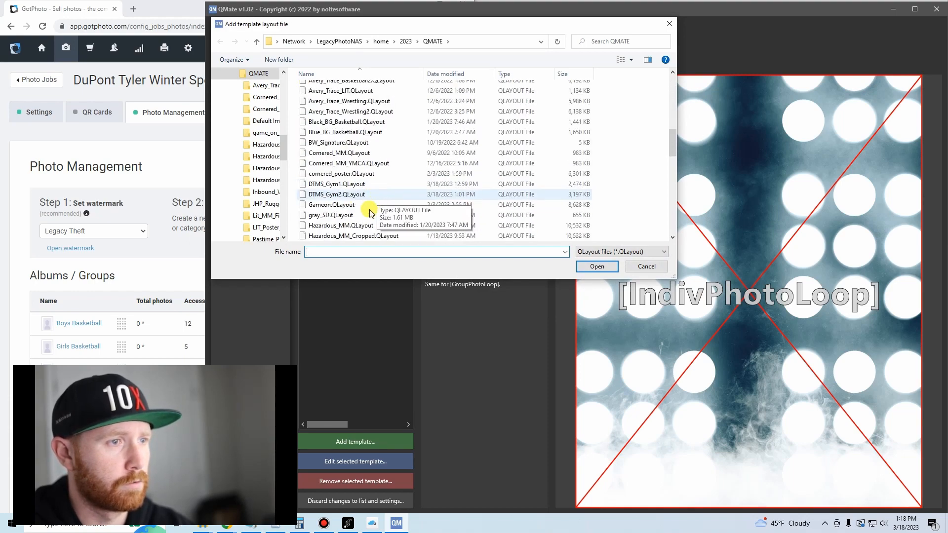
{"action": "double_click", "coordinate": [356, 215]}
{"action": "left_click", "coordinate": [583, 299]}
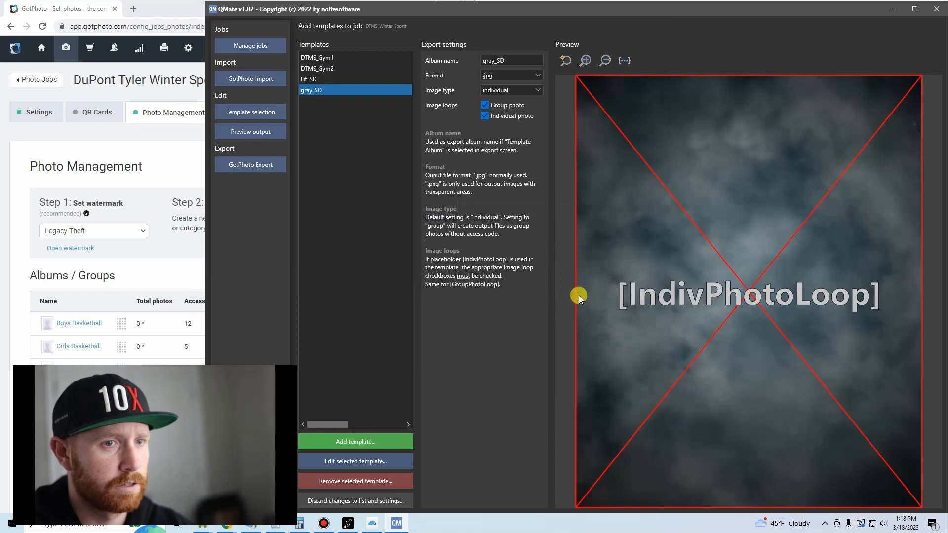
Add the Lockers_SD layout from the QMATE folder as the job's fifth template.
{"action": "left_click", "coordinate": [374, 442]}
{"action": "scroll", "coordinate": [368, 217], "scroll_direction": "down", "scroll_amount": 2}
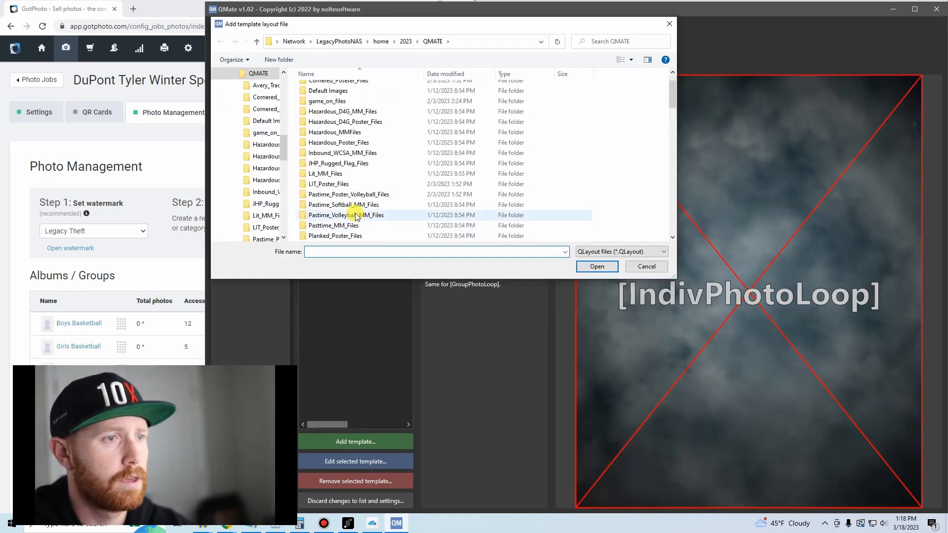
{"action": "scroll", "coordinate": [362, 217], "scroll_direction": "down", "scroll_amount": 8}
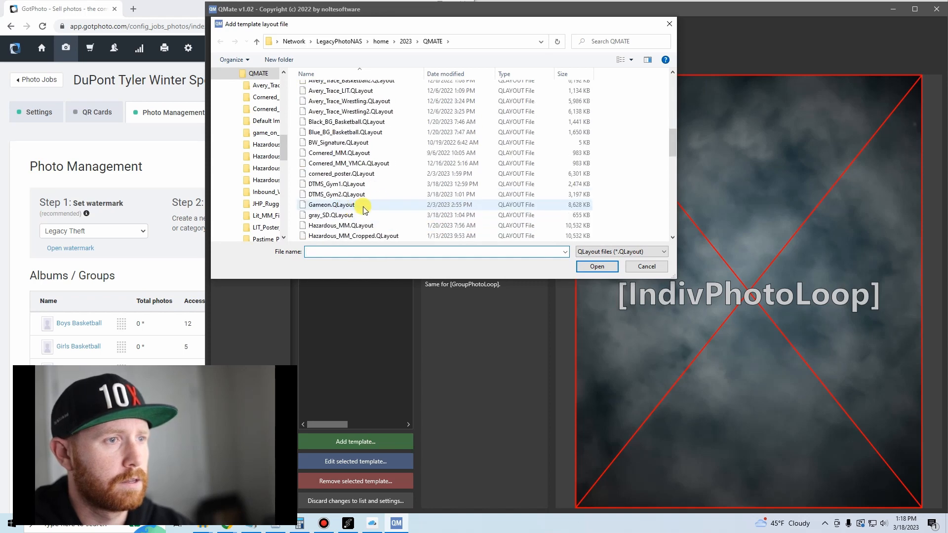
{"action": "scroll", "coordinate": [364, 209], "scroll_direction": "down", "scroll_amount": 1}
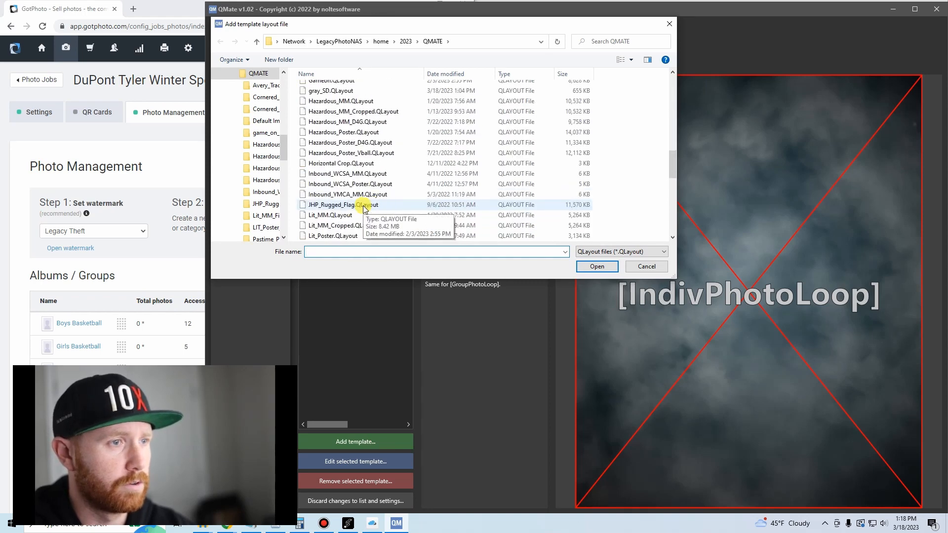
{"action": "scroll", "coordinate": [364, 208], "scroll_direction": "down", "scroll_amount": 1}
{"action": "double_click", "coordinate": [362, 235]}
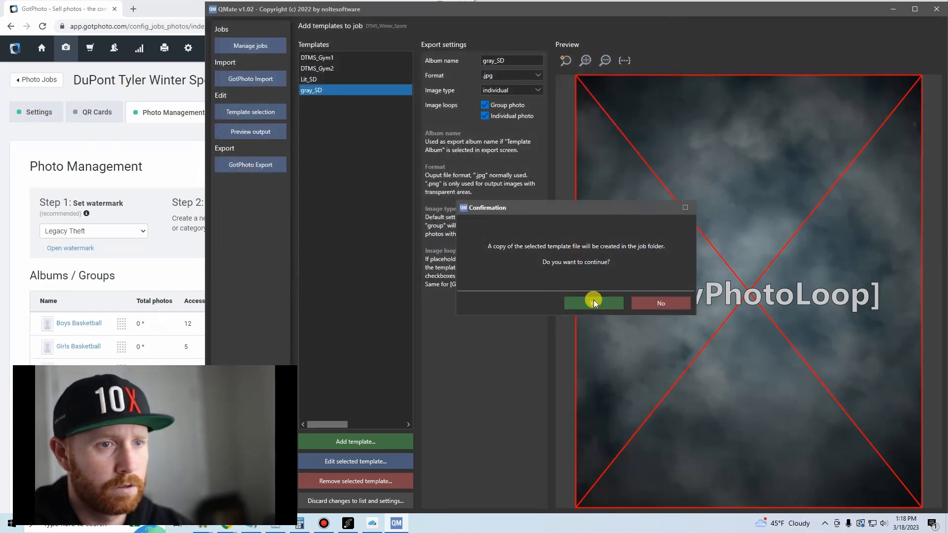
{"action": "left_click", "coordinate": [594, 303]}
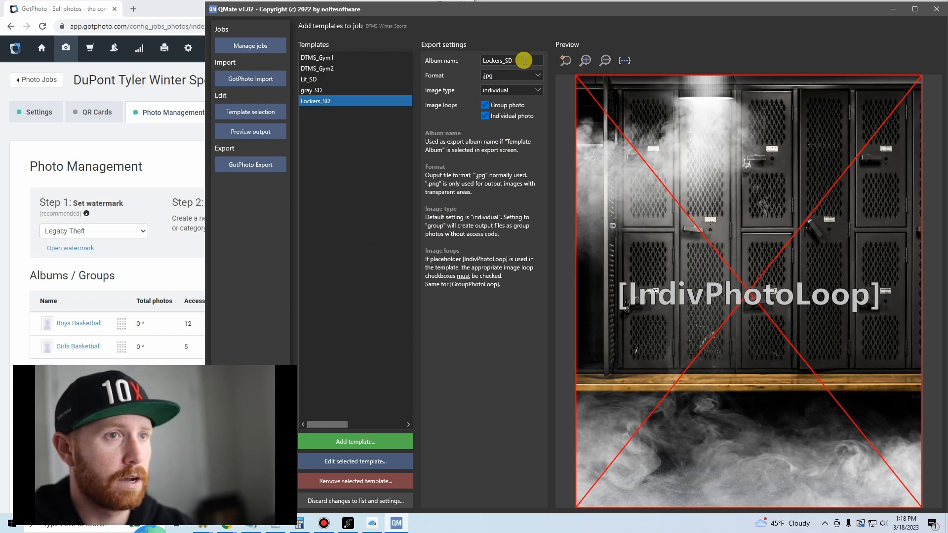
Set the Lockers_SD template's export album name to "standard" and copy that name for reuse.
{"action": "left_click", "coordinate": [524, 60]}
{"action": "type", "text": "st"}
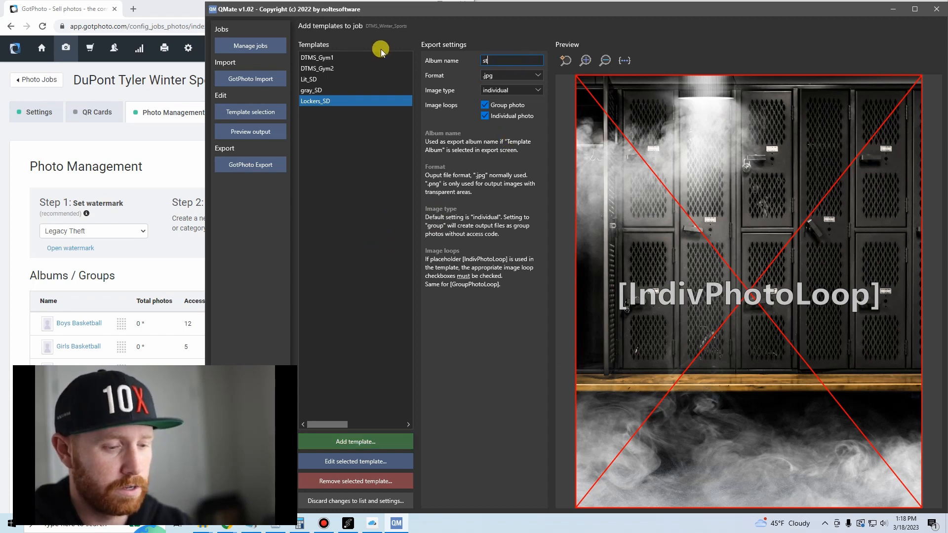
{"action": "type", "text": "andard"}
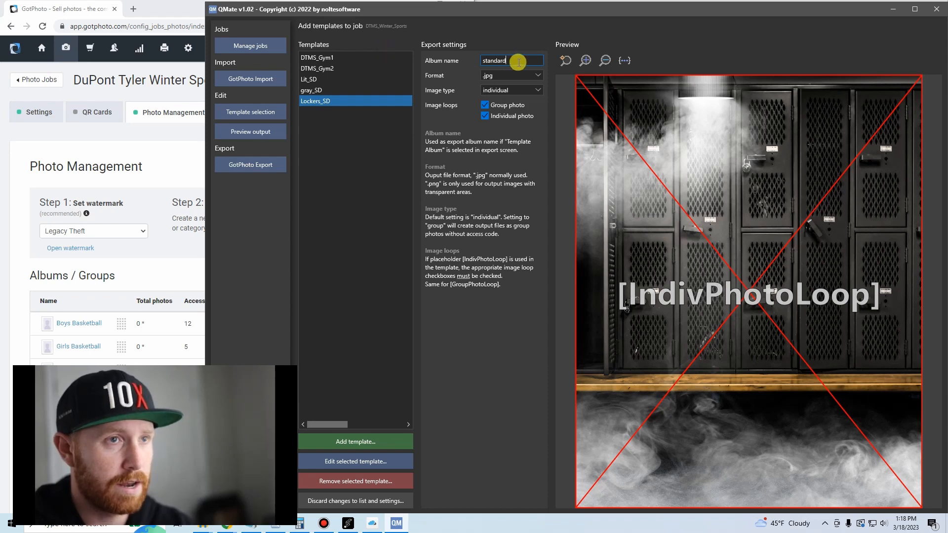
{"action": "left_click_drag", "start_coordinate": [519, 62], "coordinate": [428, 49]}
{"action": "key", "text": "ctrl+c"}
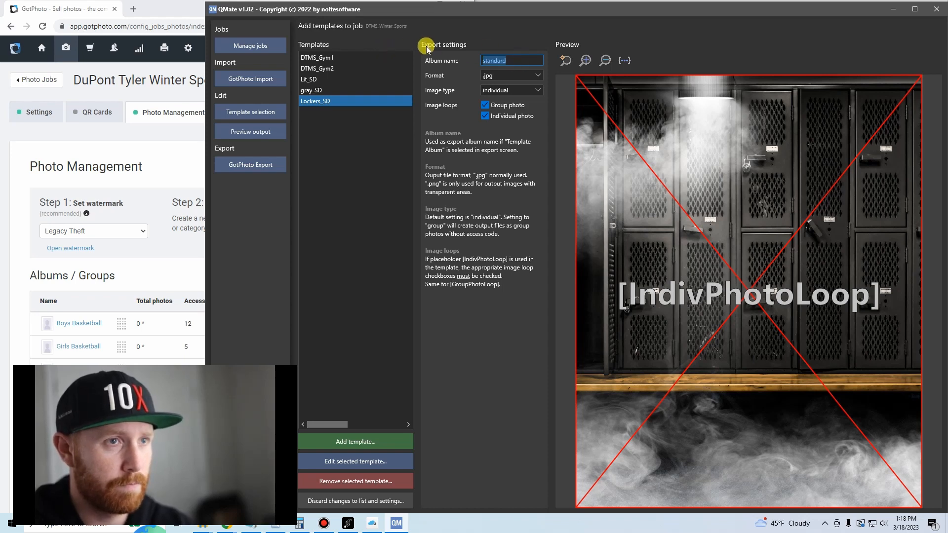
Set the export album name of the gray_SD and Lit_SD templates to "standard" as well.
{"action": "left_click", "coordinate": [308, 93]}
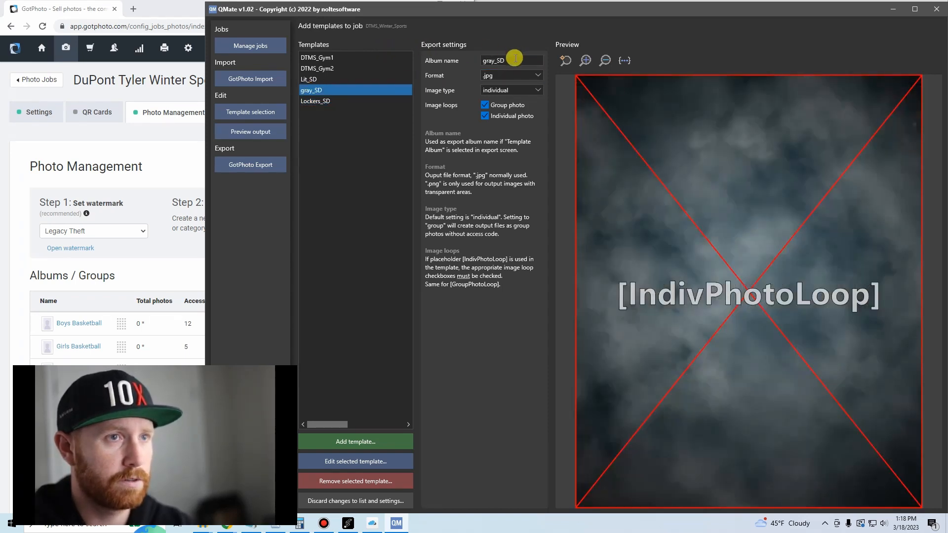
{"action": "left_click", "coordinate": [309, 79]}
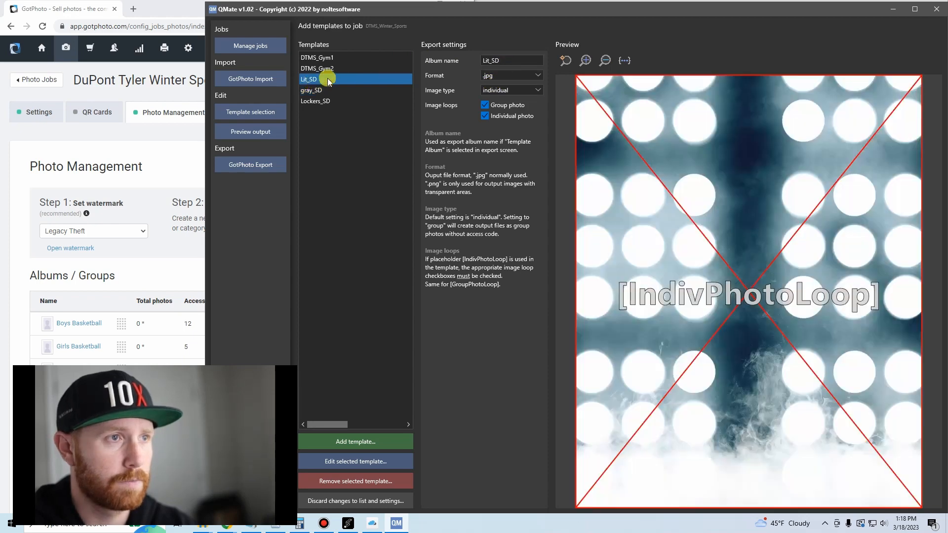
{"action": "left_click_drag", "start_coordinate": [499, 60], "coordinate": [421, 59]}
{"action": "key", "text": "ctrl+v"}
Set the export album name of the DTMS_Gym2 and DTMS_Gym1 templates to "standard".
{"action": "left_click", "coordinate": [311, 68]}
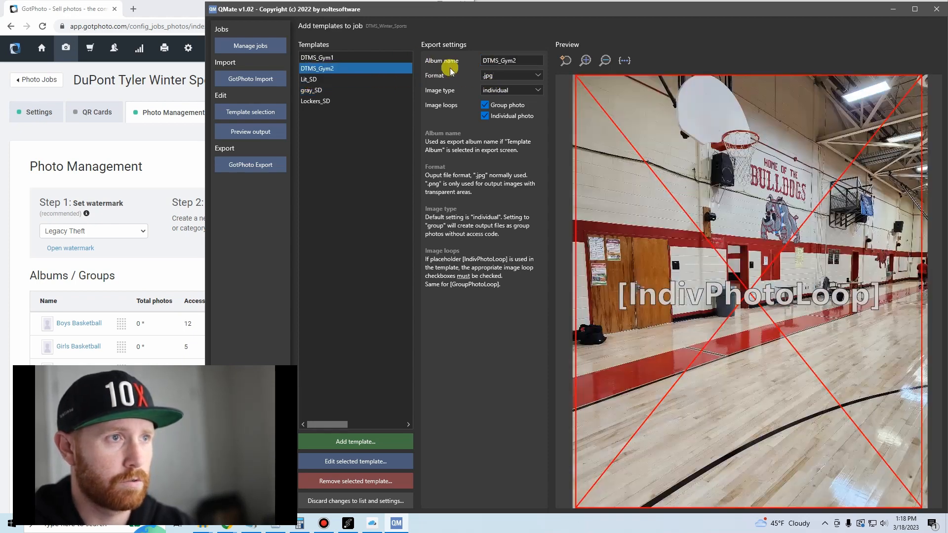
{"action": "left_click_drag", "start_coordinate": [526, 64], "coordinate": [445, 60]}
{"action": "key", "text": "ctrl+v"}
{"action": "left_click", "coordinate": [309, 58]}
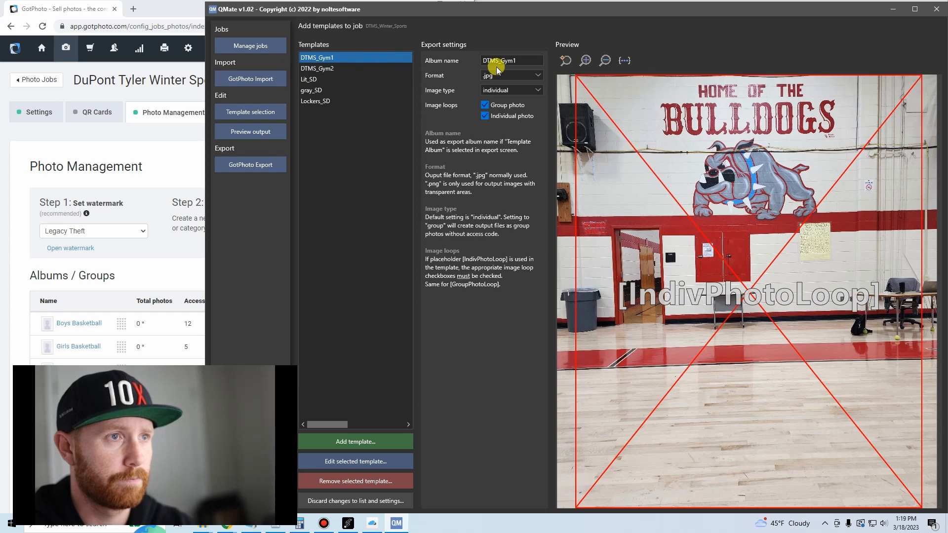
{"action": "left_click_drag", "start_coordinate": [519, 59], "coordinate": [424, 62]}
{"action": "key", "text": "ctrl+v"}
{"action": "key", "text": "Tab"}
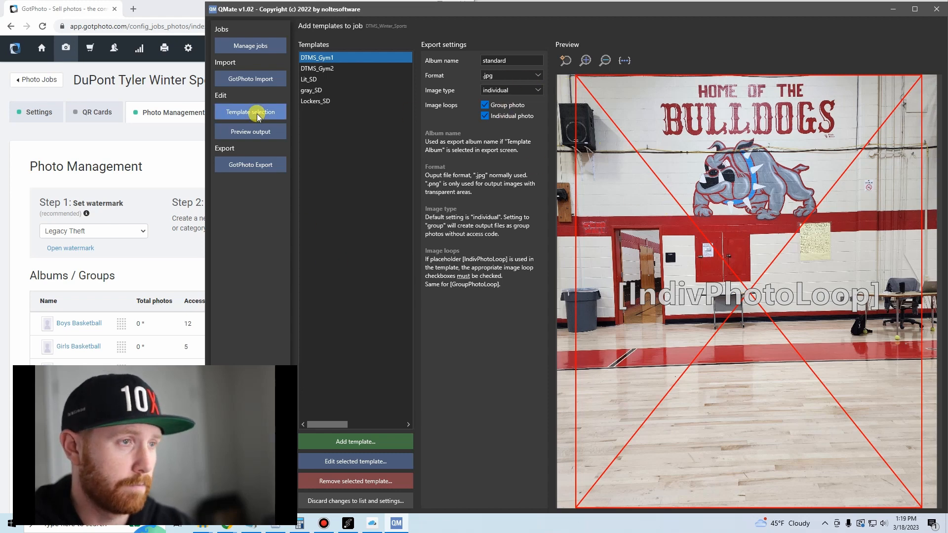
Open the output preview and page through the individual photos on the DTMS_Gym1 background.
{"action": "left_click", "coordinate": [258, 132]}
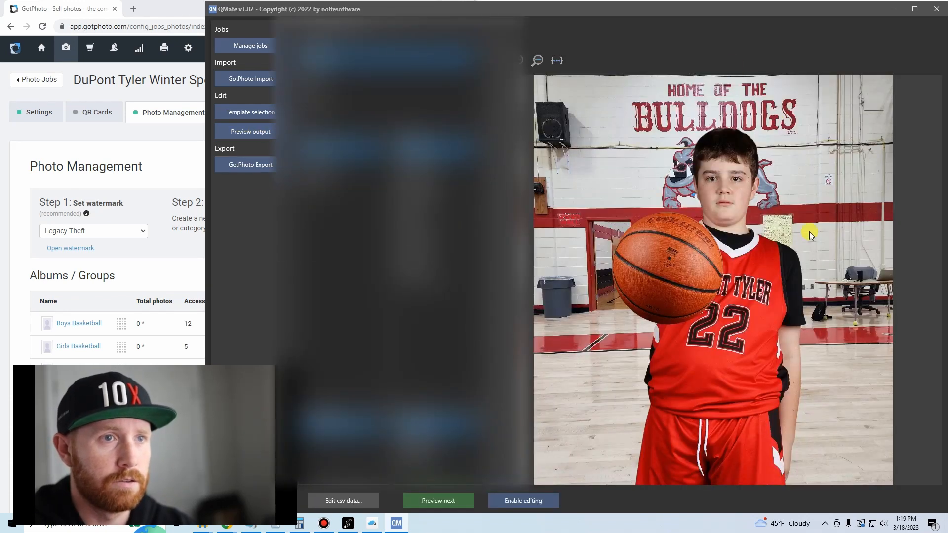
{"action": "left_click", "coordinate": [454, 502]}
{"action": "left_click", "coordinate": [457, 502]}
{"action": "left_click", "coordinate": [457, 503]}
{"action": "left_click", "coordinate": [458, 502]}
{"action": "left_click", "coordinate": [458, 503]}
{"action": "left_click", "coordinate": [458, 503]}
{"action": "left_click", "coordinate": [458, 503]}
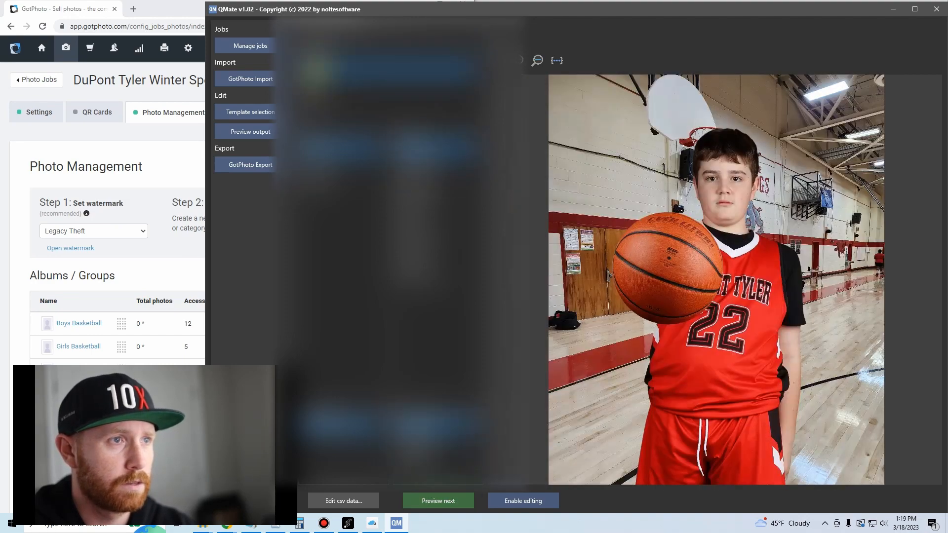
Page through the output previews on the DTMS_Gym2 and Lit_SD backgrounds to check the individual photos.
{"action": "left_click", "coordinate": [452, 500]}
{"action": "left_click", "coordinate": [454, 501]}
{"action": "left_click", "coordinate": [454, 501]}
{"action": "left_click", "coordinate": [456, 500]}
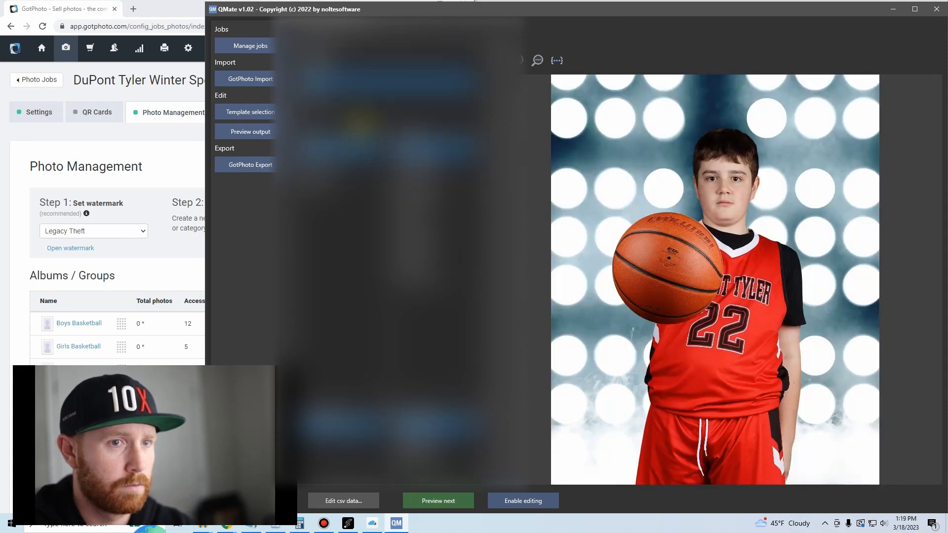
{"action": "left_click", "coordinate": [460, 500]}
{"action": "left_click", "coordinate": [455, 501]}
{"action": "left_click", "coordinate": [454, 502]}
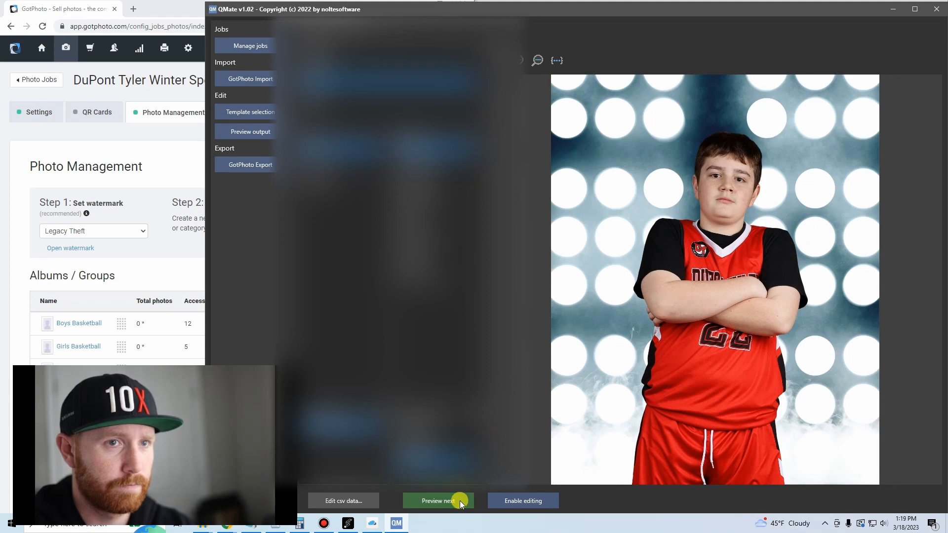
{"action": "left_click", "coordinate": [455, 501]}
{"action": "left_click", "coordinate": [455, 501]}
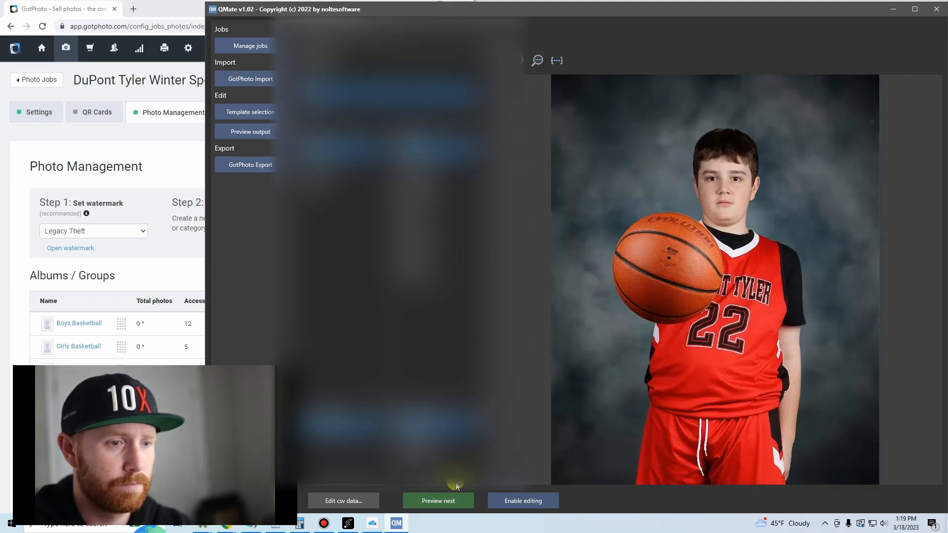
Check the previewed individual photos on the gray_SD and Lockers_SD backgrounds.
{"action": "left_click", "coordinate": [456, 502]}
{"action": "left_click", "coordinate": [455, 501]}
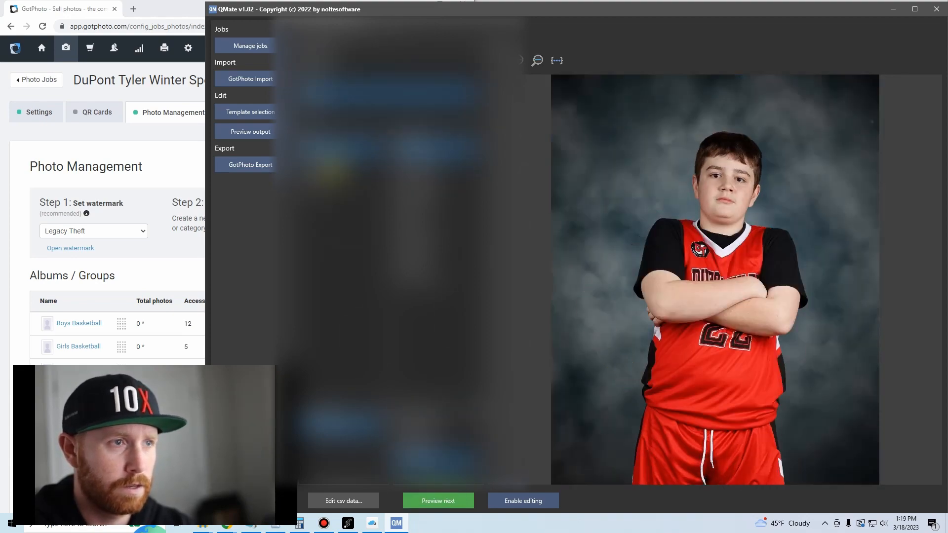
{"action": "left_click", "coordinate": [310, 104]}
{"action": "left_click", "coordinate": [442, 500]}
{"action": "left_click", "coordinate": [443, 500]}
{"action": "left_click", "coordinate": [443, 500]}
Preview the Cheer, Girls Basketball and Wrestling albums on the Lockers_SD background.
{"action": "left_click", "coordinate": [310, 164]}
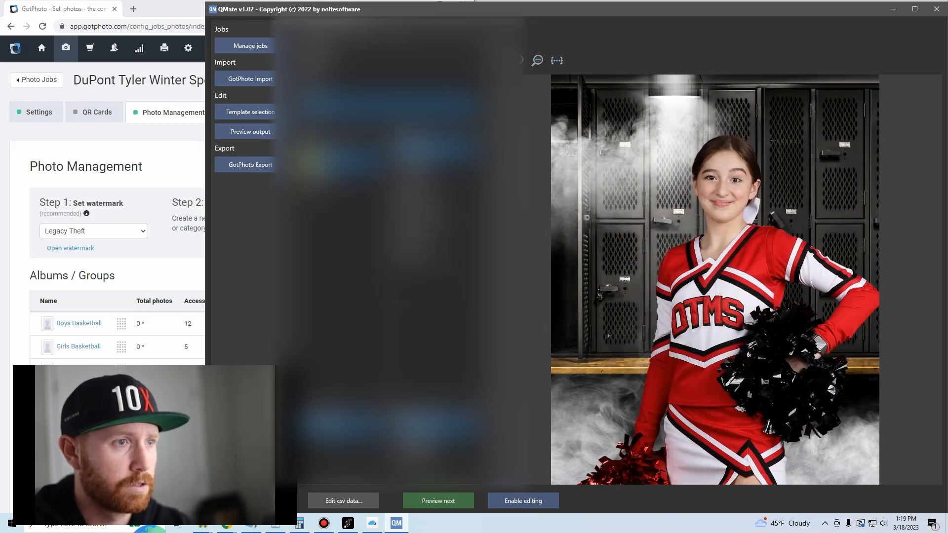
{"action": "left_click", "coordinate": [313, 182]}
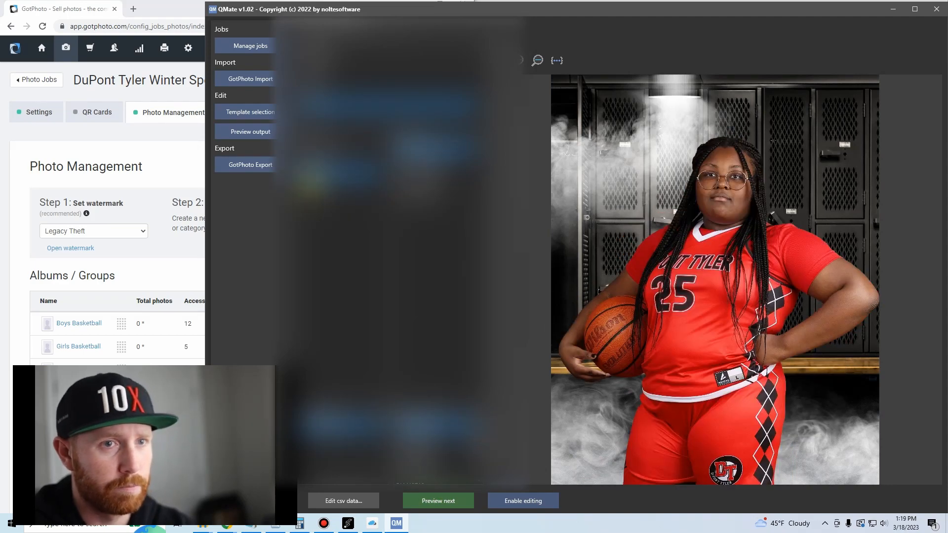
{"action": "left_click", "coordinate": [312, 185]}
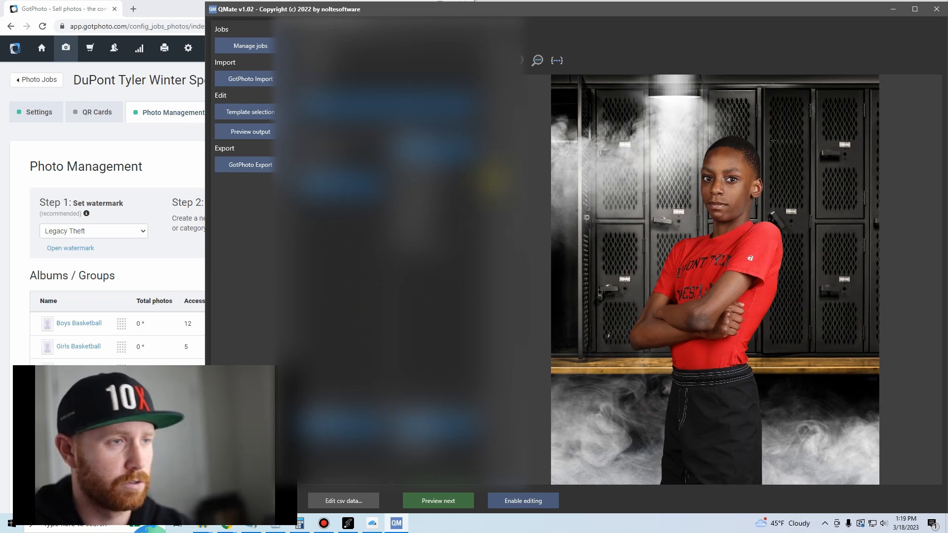
Maximize QMate, set the GotPhoto export's album names to Template Album, and expand the advanced output options.
{"action": "left_click", "coordinate": [915, 8]}
{"action": "left_click", "coordinate": [52, 158]}
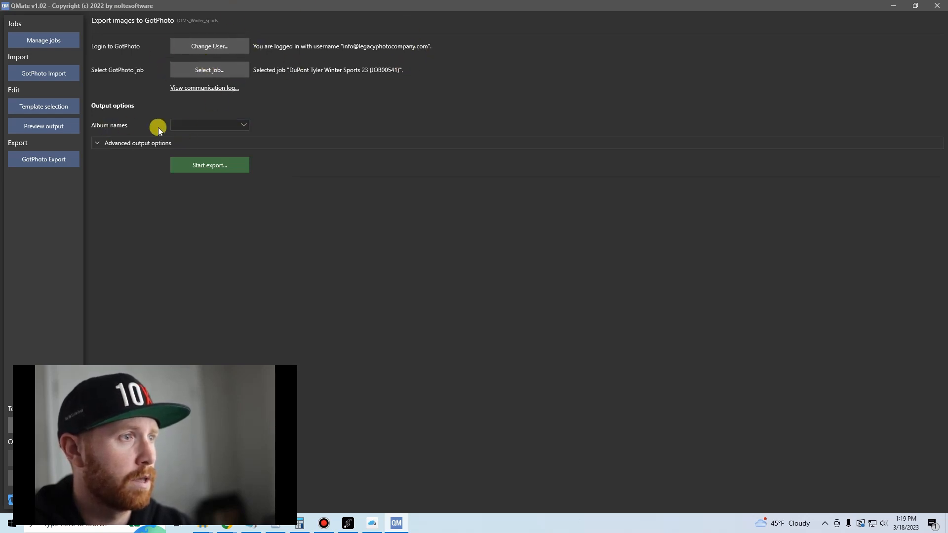
{"action": "left_click", "coordinate": [198, 126]}
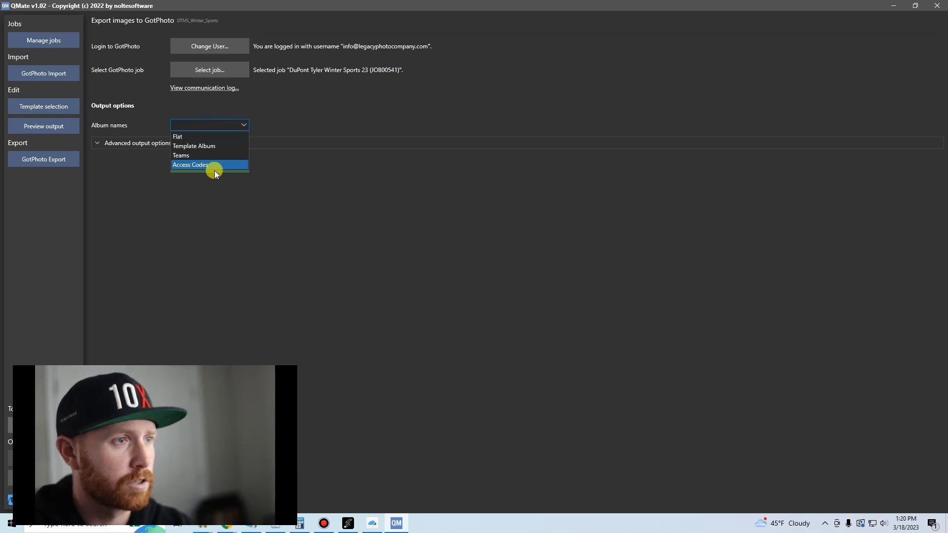
{"action": "left_click", "coordinate": [213, 145]}
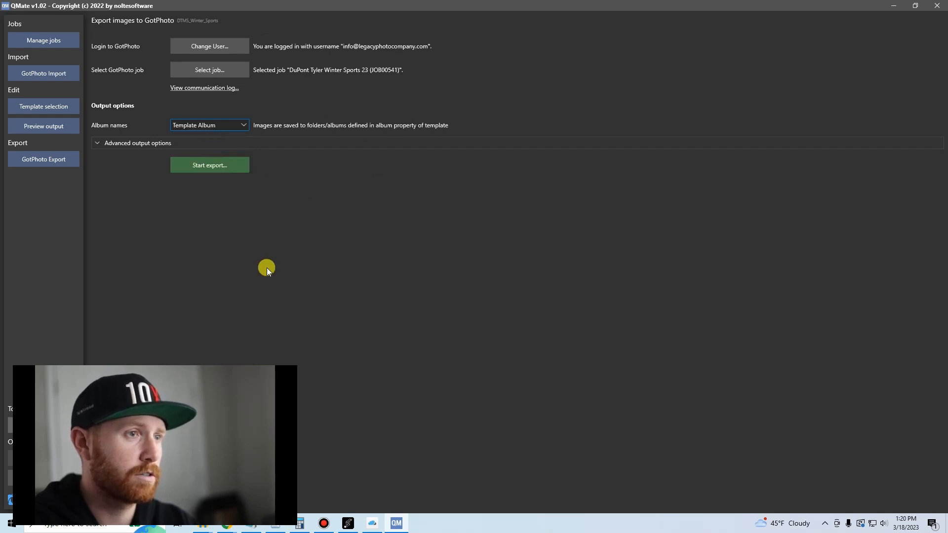
{"action": "left_click", "coordinate": [101, 142]}
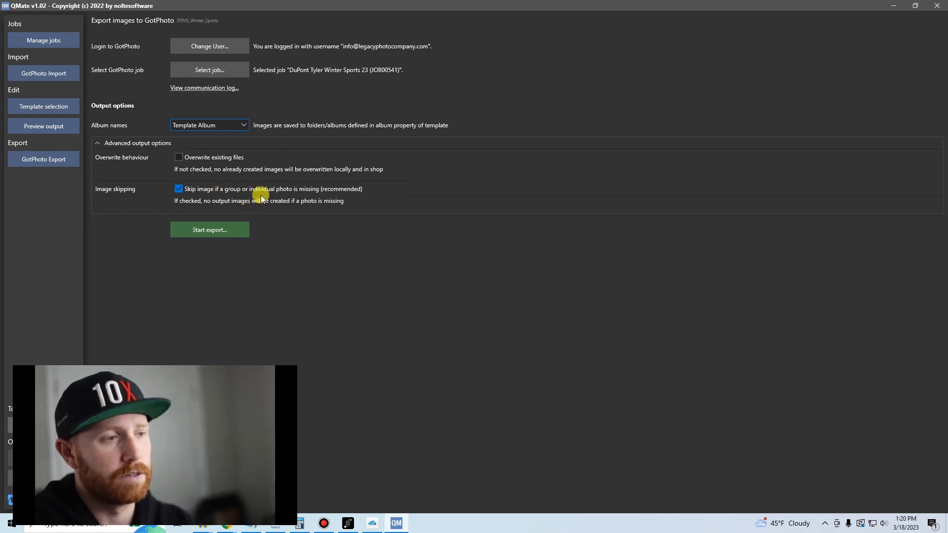
Export the job's images to GotPhoto, confirm their creation, and close the export once the upload completes.
{"action": "left_click", "coordinate": [209, 233]}
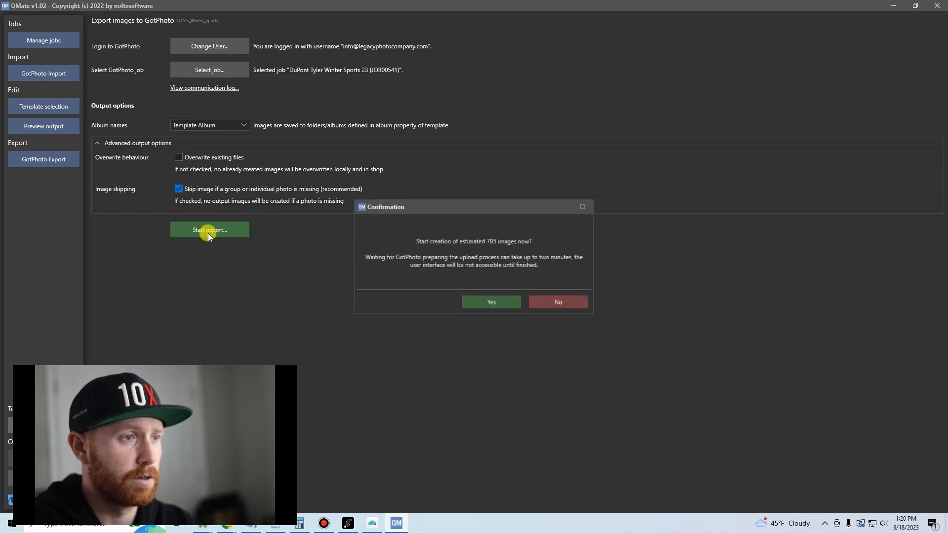
{"action": "left_click", "coordinate": [483, 303]}
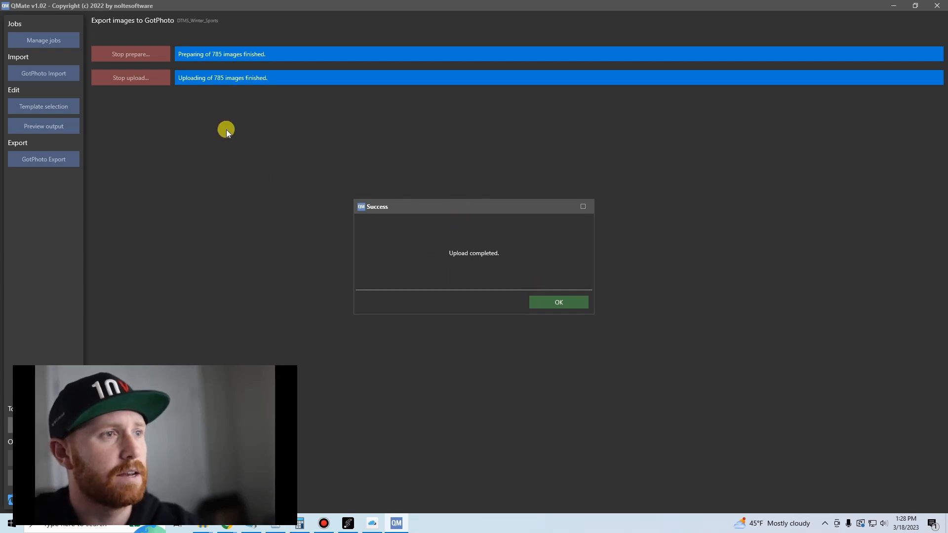
{"action": "left_click", "coordinate": [553, 304]}
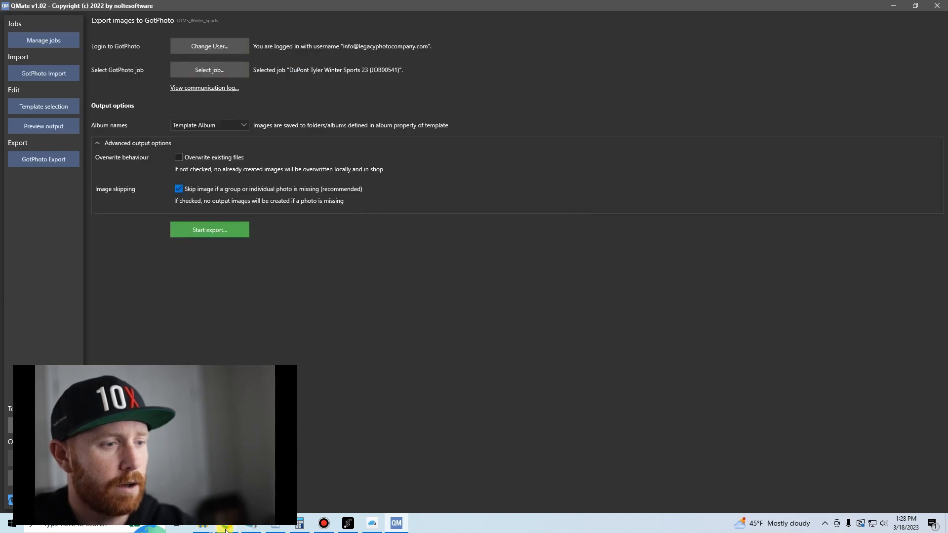
Switch to GotPhoto in a maximized Chrome window and examine the individual photos uploaded to the DuPont Tyler Winter Sports 23 job's standard album.
{"action": "left_click", "coordinate": [226, 526]}
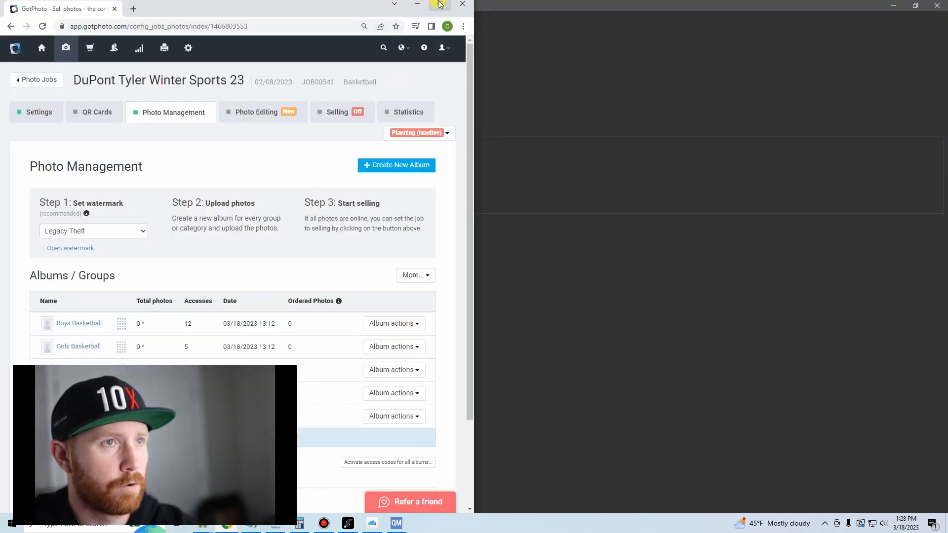
{"action": "left_click", "coordinate": [440, 4]}
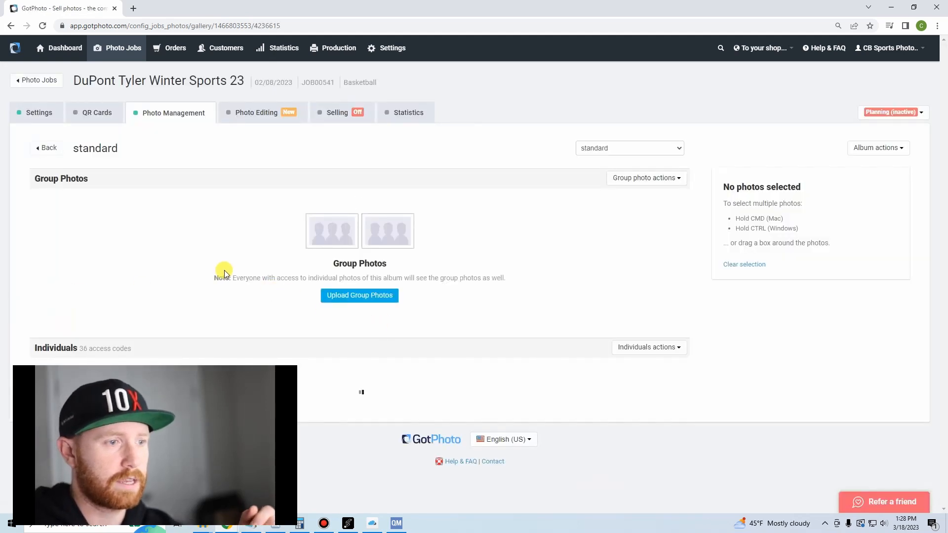
{"action": "scroll", "coordinate": [251, 250], "scroll_direction": "down", "scroll_amount": 3}
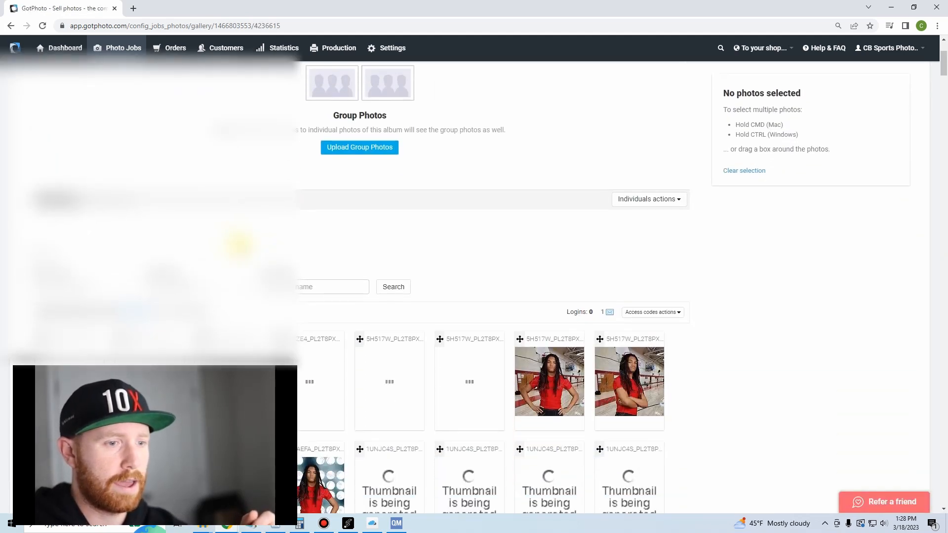
{"action": "scroll", "coordinate": [239, 245], "scroll_direction": "down", "scroll_amount": 3}
{"action": "scroll", "coordinate": [239, 191], "scroll_direction": "down", "scroll_amount": 3}
{"action": "scroll", "coordinate": [317, 191], "scroll_direction": "down", "scroll_amount": 6}
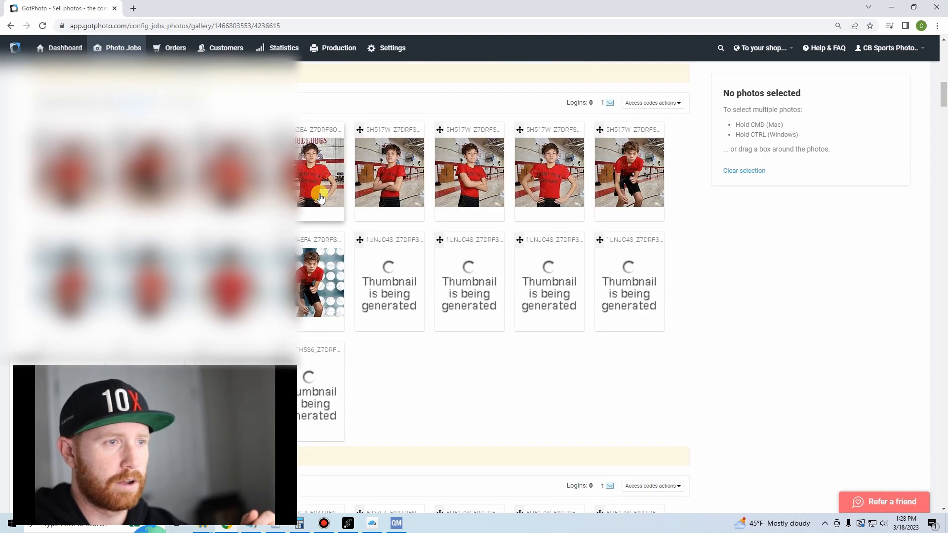
{"action": "scroll", "coordinate": [318, 196], "scroll_direction": "down", "scroll_amount": 3}
{"action": "scroll", "coordinate": [339, 336], "scroll_direction": "down", "scroll_amount": 3}
{"action": "scroll", "coordinate": [339, 334], "scroll_direction": "up", "scroll_amount": 9}
{"action": "middle_click", "coordinate": [340, 328]}
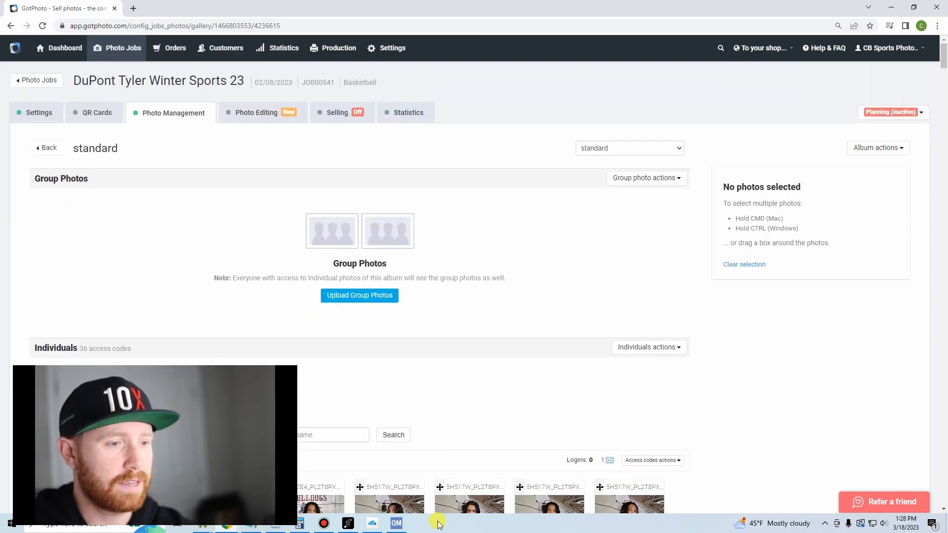
Switch to QMate, open the job's template selection, and place the window beside the GotPhoto page.
{"action": "left_click", "coordinate": [401, 527]}
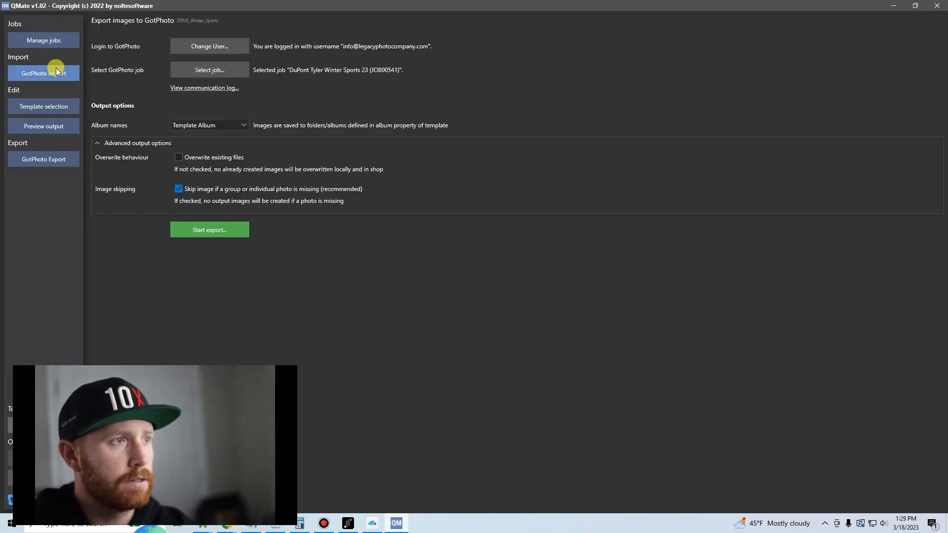
{"action": "left_click", "coordinate": [46, 106]}
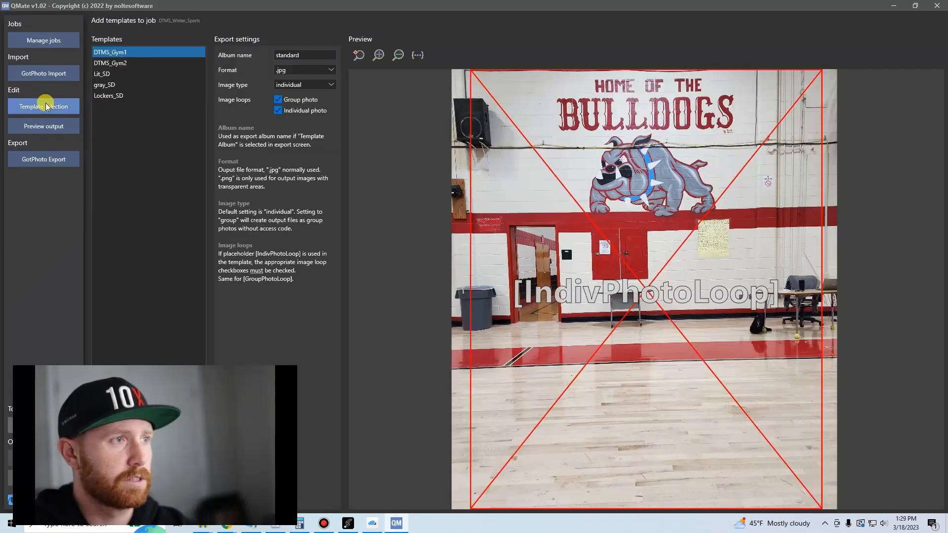
{"action": "left_click_drag", "start_coordinate": [417, 9], "coordinate": [596, 1]}
{"action": "left_click_drag", "start_coordinate": [377, 13], "coordinate": [556, 15]}
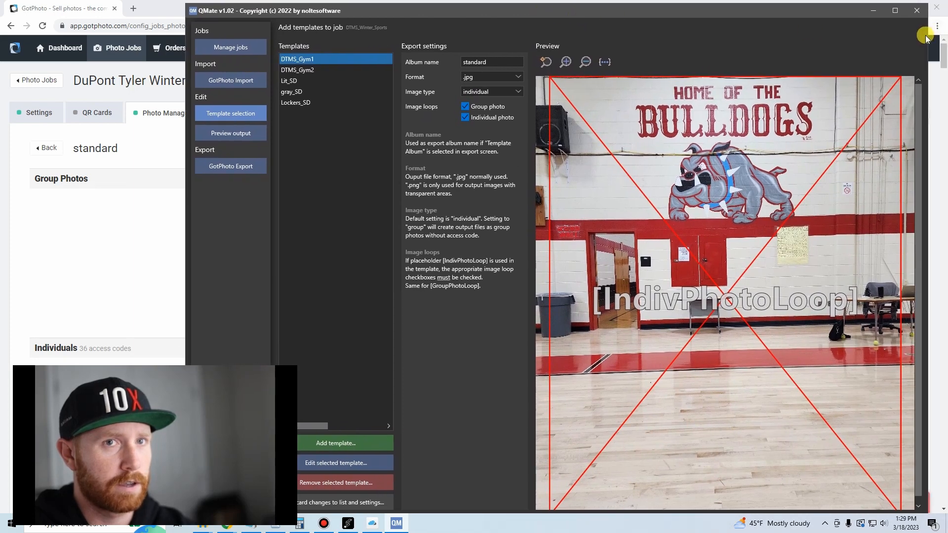
{"action": "left_click_drag", "start_coordinate": [927, 35], "coordinate": [855, 36]}
{"action": "left_click_drag", "start_coordinate": [741, 12], "coordinate": [831, 9]}
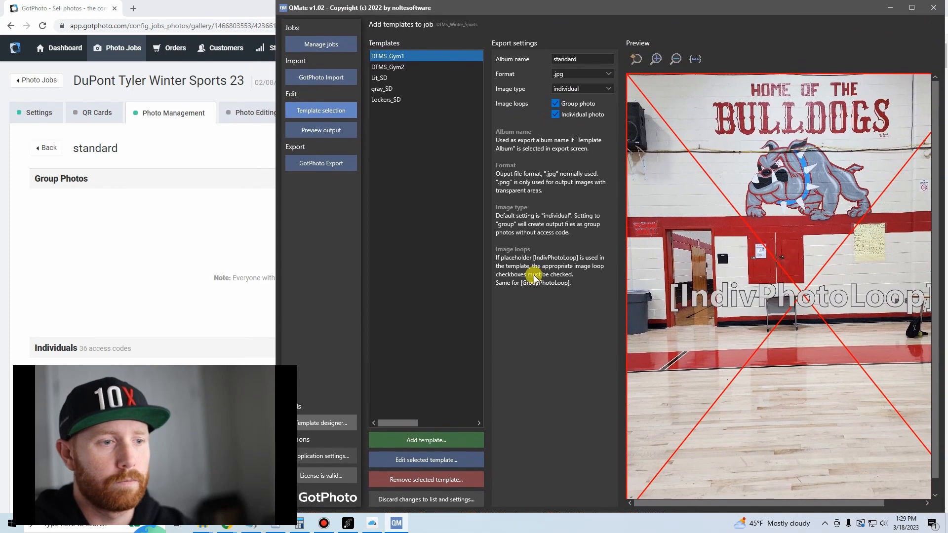
Remove the DTMS_Gym1 and DTMS_Gym2 background templates from the job.
{"action": "left_click", "coordinate": [401, 480]}
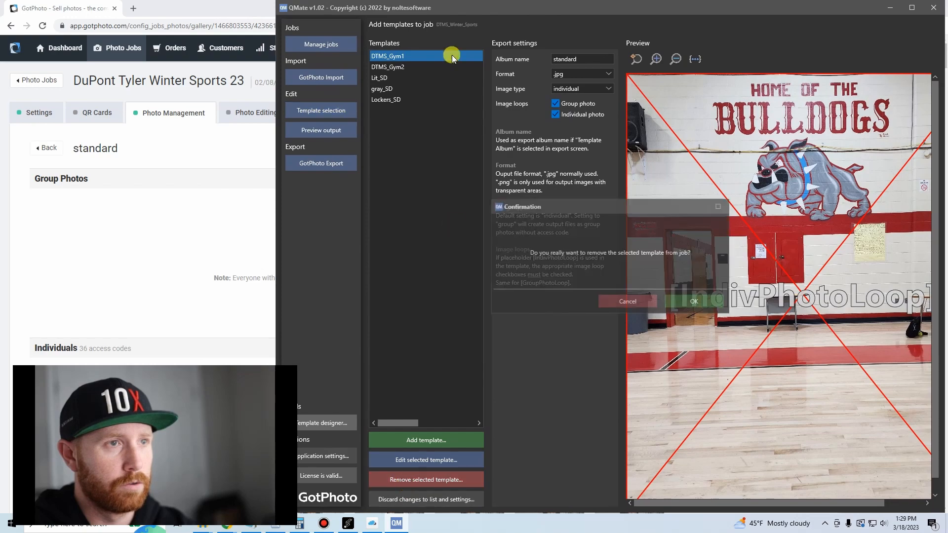
{"action": "left_click", "coordinate": [694, 301]}
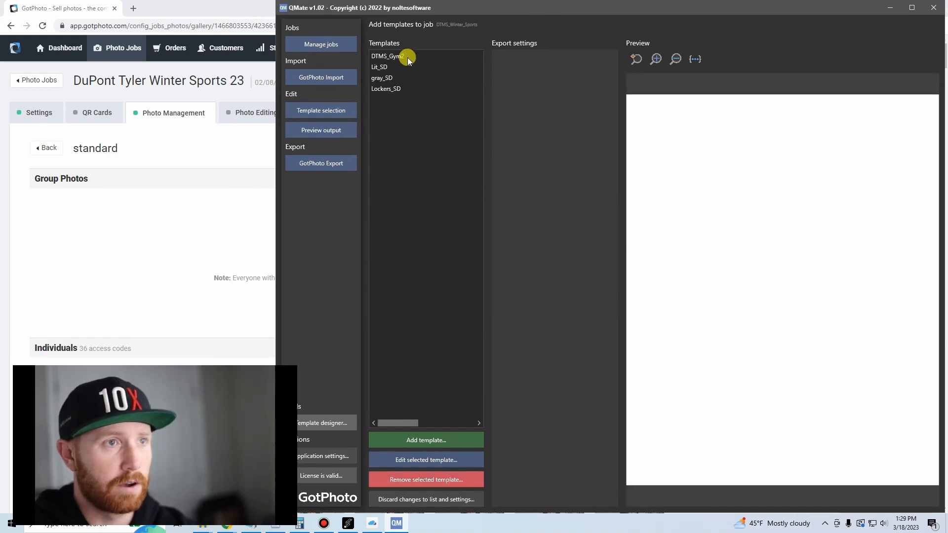
{"action": "left_click", "coordinate": [450, 479]}
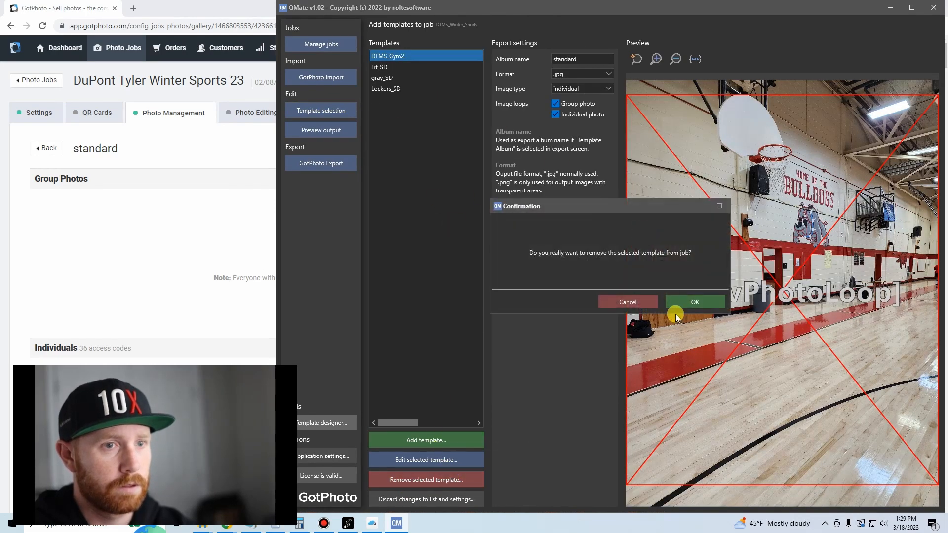
{"action": "left_click", "coordinate": [676, 302]}
Remove the Lit_SD, gray_SD and Lockers_SD templates from the job, emptying its template list.
{"action": "left_click", "coordinate": [381, 56]}
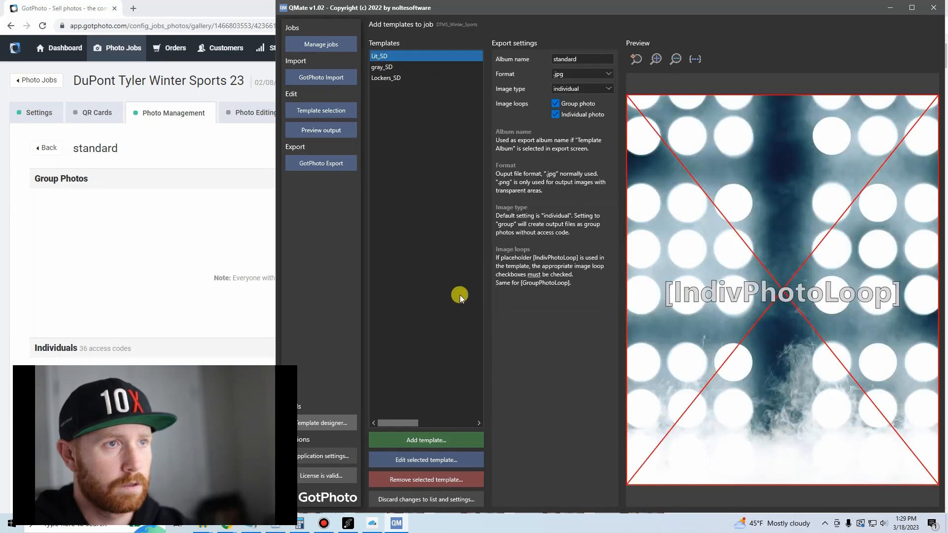
{"action": "left_click", "coordinate": [457, 479]}
{"action": "left_click", "coordinate": [693, 300]}
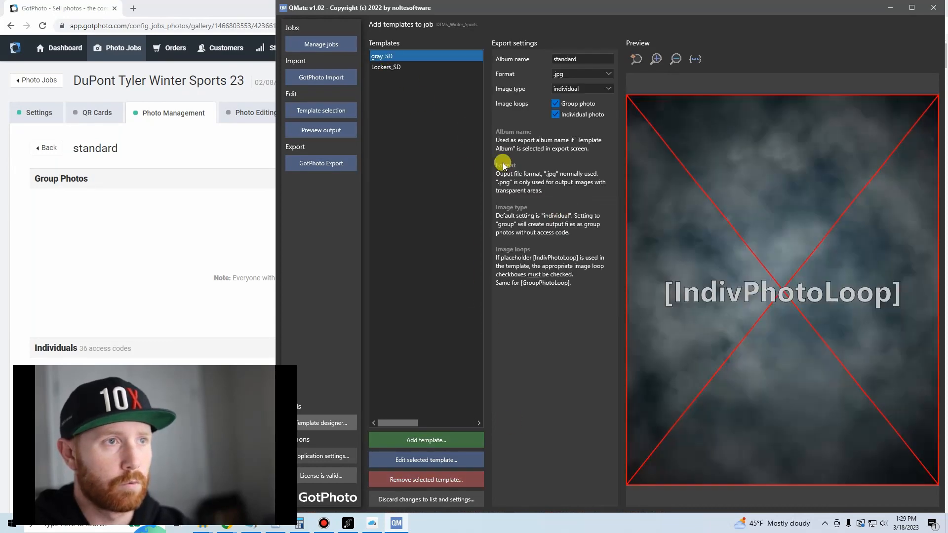
{"action": "left_click", "coordinate": [455, 480]}
{"action": "left_click", "coordinate": [688, 300]}
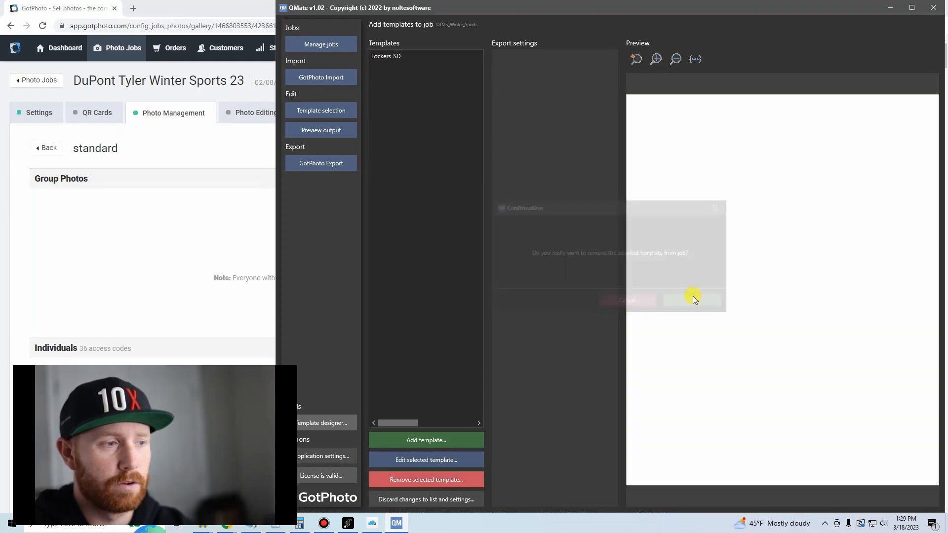
{"action": "left_click", "coordinate": [395, 56]}
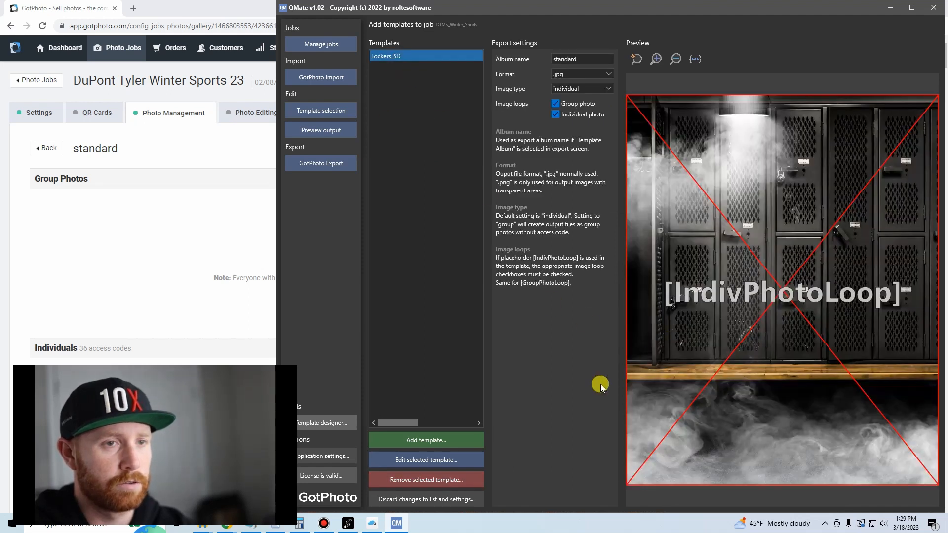
{"action": "left_click", "coordinate": [438, 479]}
{"action": "left_click", "coordinate": [695, 302]}
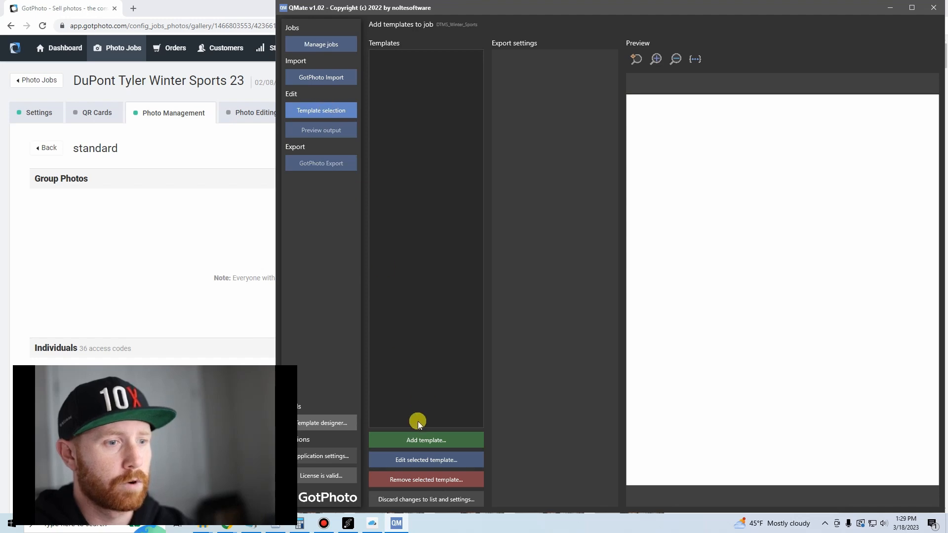
Add the Acend_MM.QLayout template from the QMATE folder, accepting a copy in the job folder.
{"action": "left_click", "coordinate": [423, 442]}
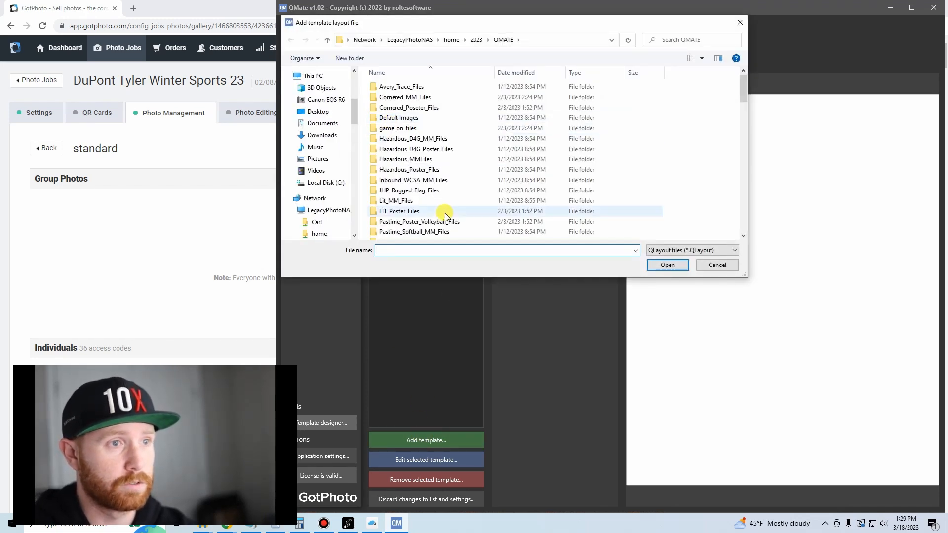
{"action": "scroll", "coordinate": [434, 183], "scroll_direction": "down", "scroll_amount": 5}
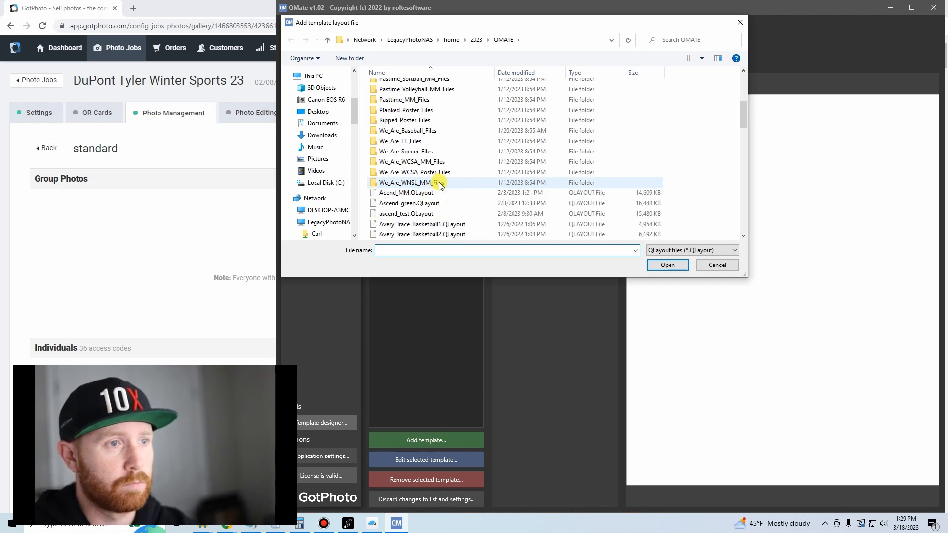
{"action": "double_click", "coordinate": [431, 193]}
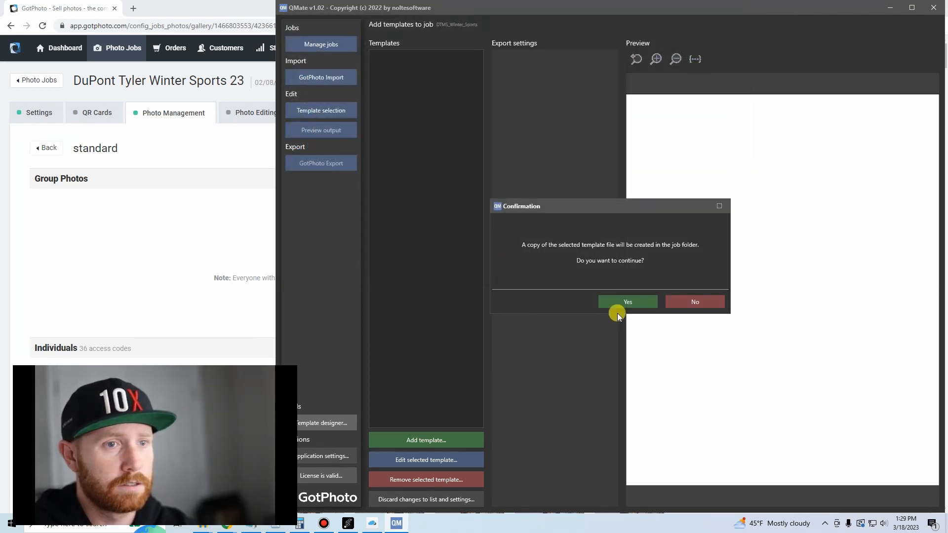
{"action": "left_click", "coordinate": [654, 301]}
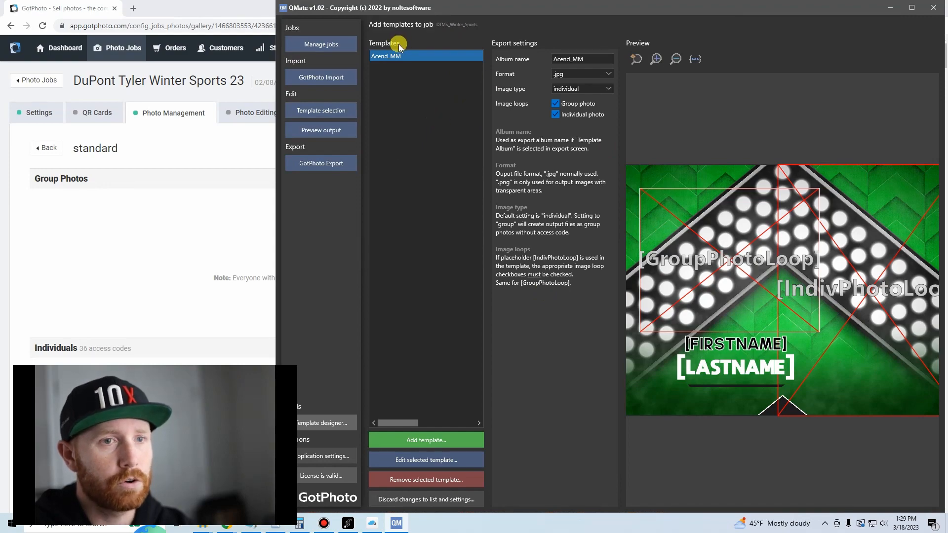
Add the Ascend_green.QLayout template from the QMATE folder, accepting a copy in the job folder.
{"action": "left_click", "coordinate": [428, 440]}
{"action": "scroll", "coordinate": [409, 197], "scroll_direction": "down", "scroll_amount": 5}
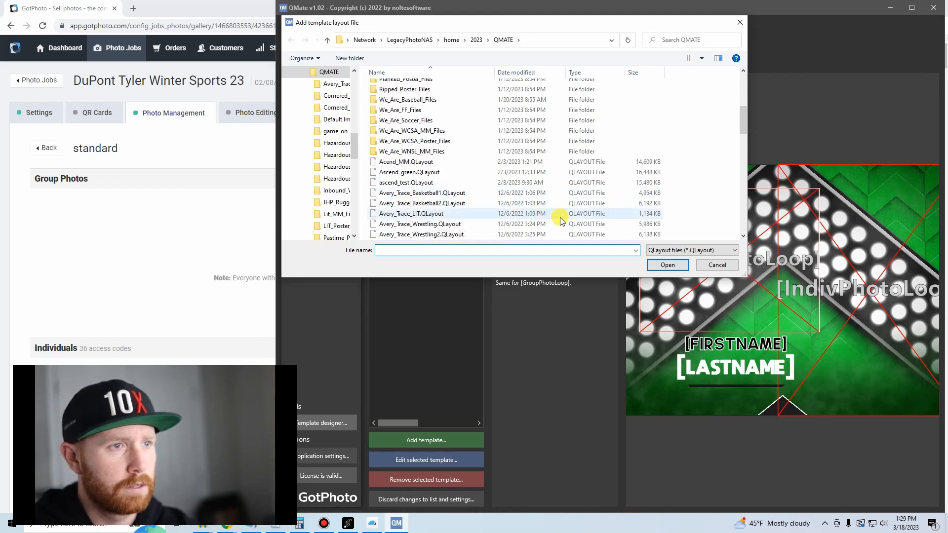
{"action": "double_click", "coordinate": [413, 163]}
{"action": "left_click", "coordinate": [630, 302]}
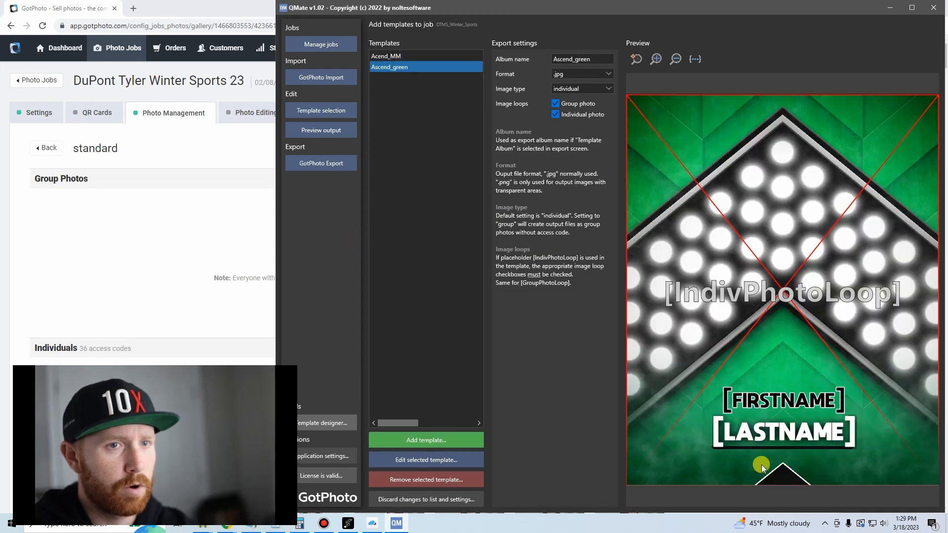
Try the Gameon.QLayout template in the job and remove it again.
{"action": "left_click", "coordinate": [414, 440]}
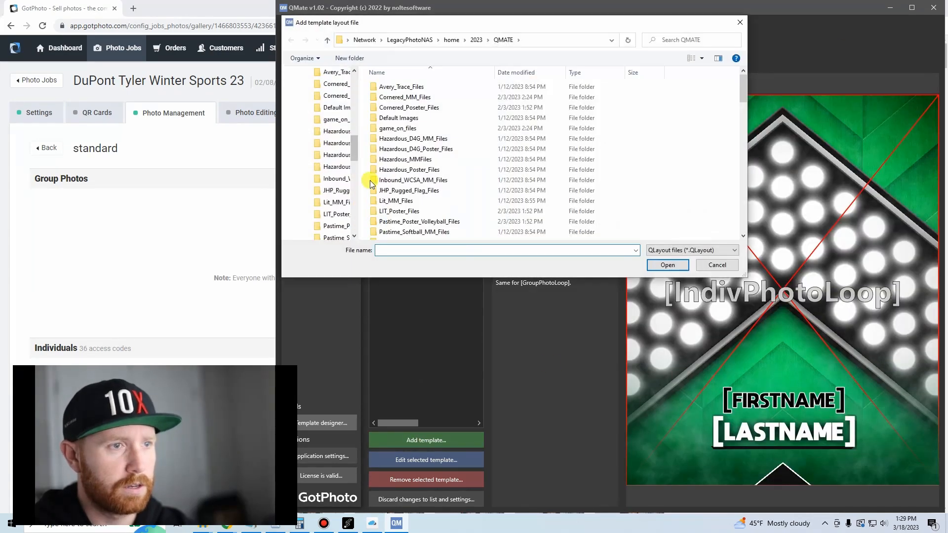
{"action": "scroll", "coordinate": [445, 175], "scroll_direction": "down", "scroll_amount": 4}
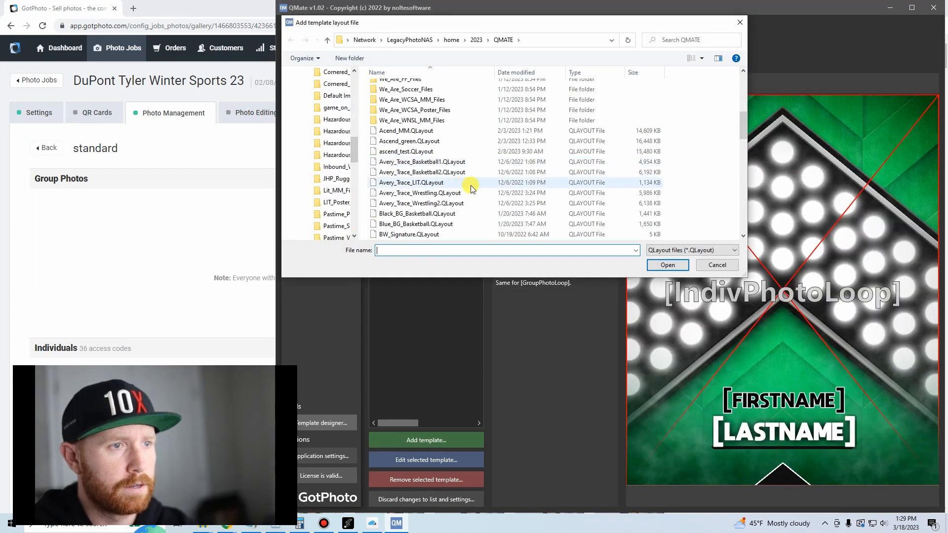
{"action": "scroll", "coordinate": [471, 188], "scroll_direction": "down", "scroll_amount": 1}
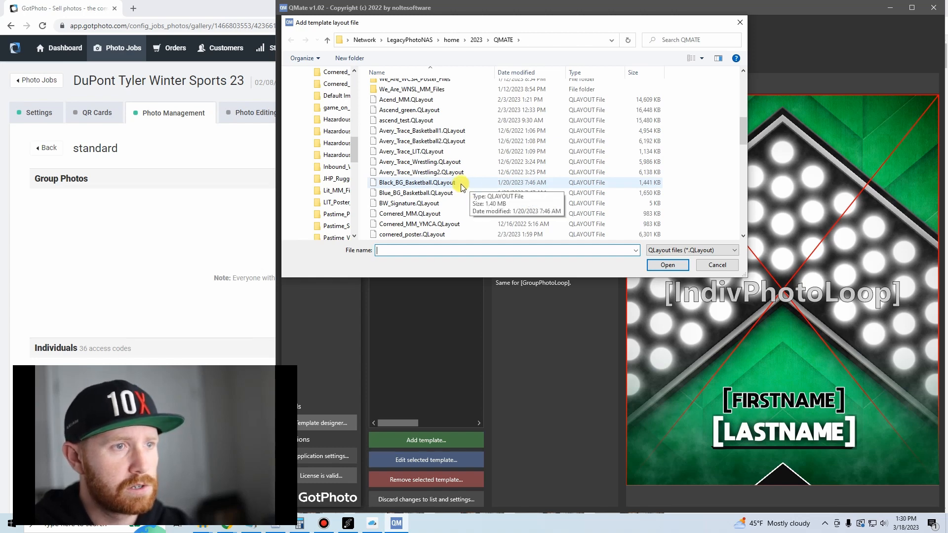
{"action": "scroll", "coordinate": [469, 186], "scroll_direction": "down", "scroll_amount": 1}
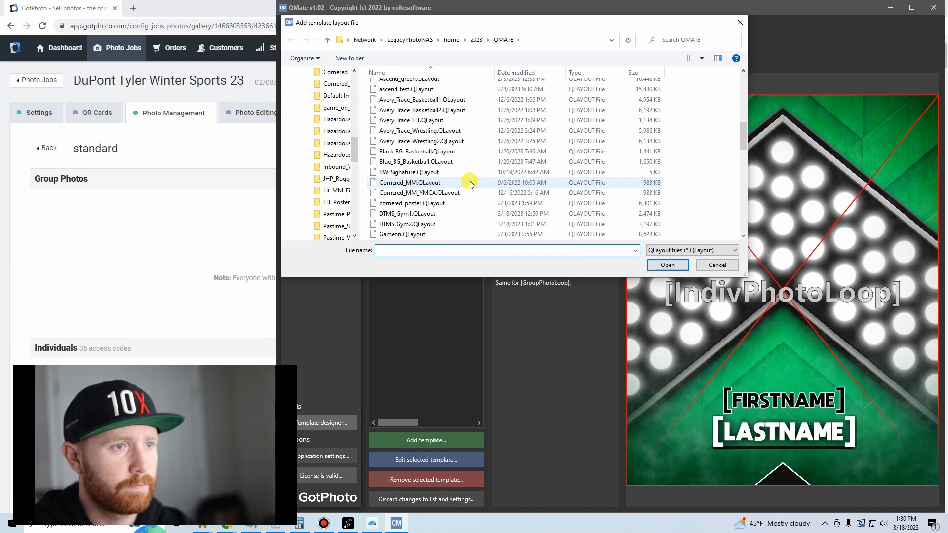
{"action": "scroll", "coordinate": [471, 184], "scroll_direction": "down", "scroll_amount": 1}
{"action": "double_click", "coordinate": [428, 203]}
{"action": "left_click", "coordinate": [640, 305]}
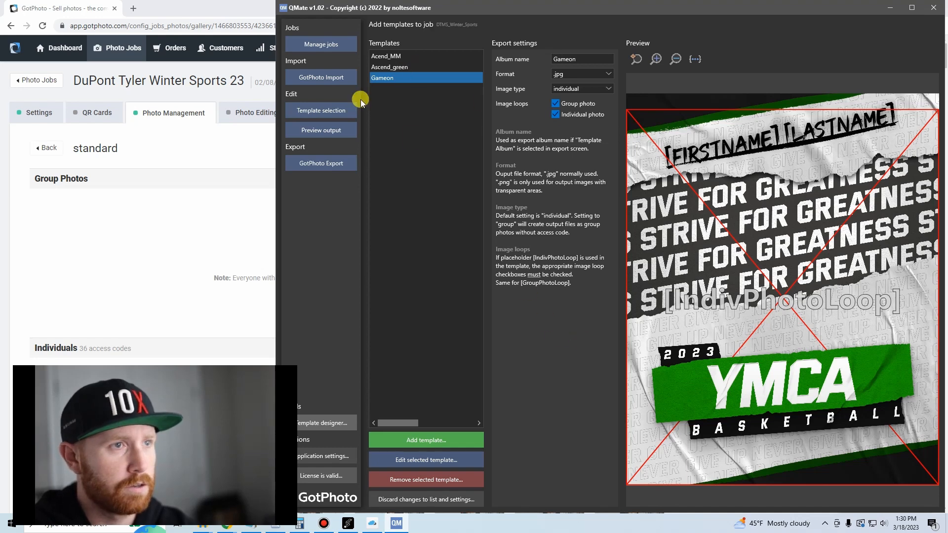
{"action": "left_click", "coordinate": [430, 480]}
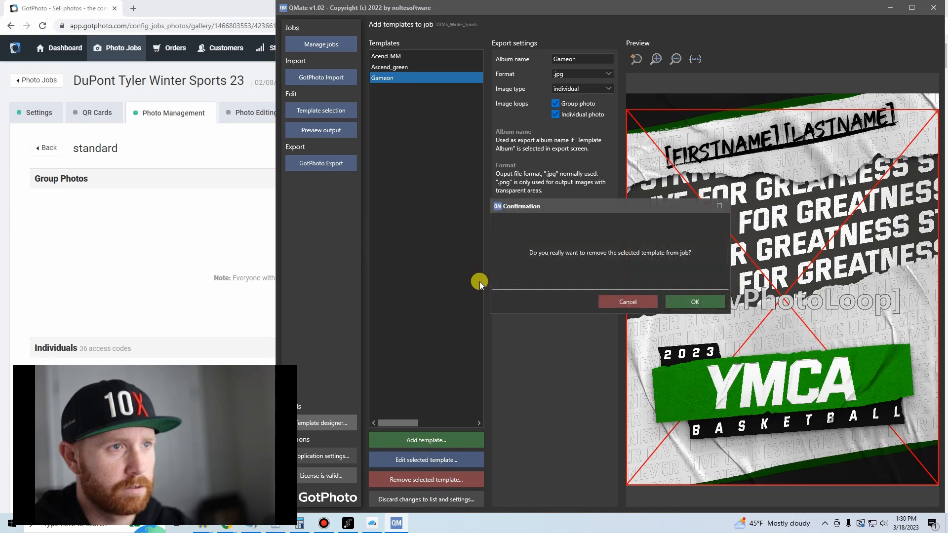
{"action": "left_click", "coordinate": [695, 302]}
Add the Hazardous_MM.QLayout template from the QMATE folder to the job, accepting a copy in the job folder.
{"action": "left_click", "coordinate": [454, 435]}
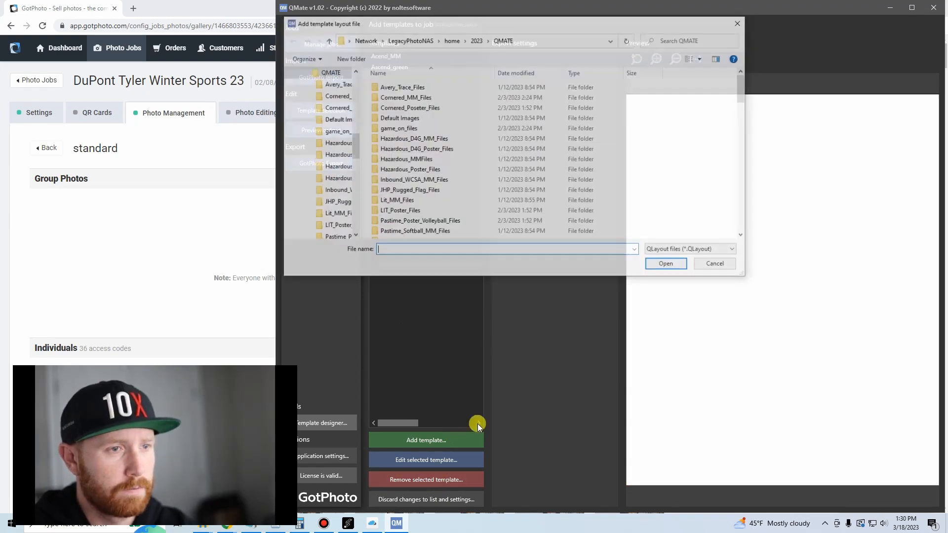
{"action": "scroll", "coordinate": [470, 209], "scroll_direction": "down", "scroll_amount": 8}
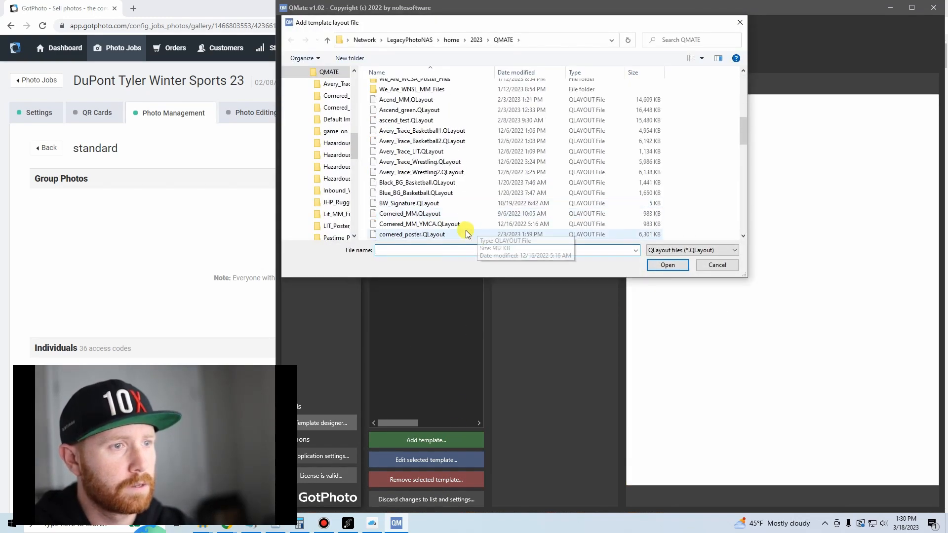
{"action": "scroll", "coordinate": [464, 228], "scroll_direction": "down", "scroll_amount": 2}
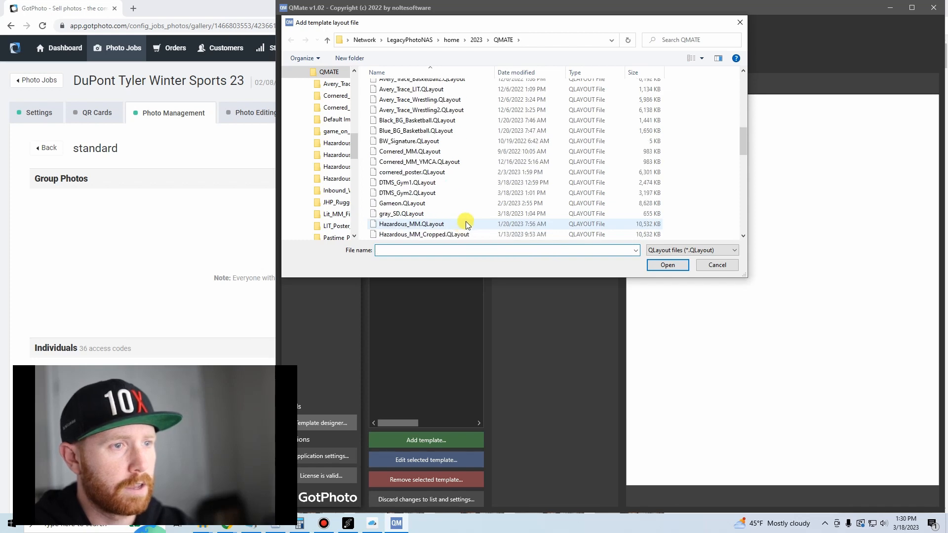
{"action": "scroll", "coordinate": [484, 197], "scroll_direction": "down", "scroll_amount": 1}
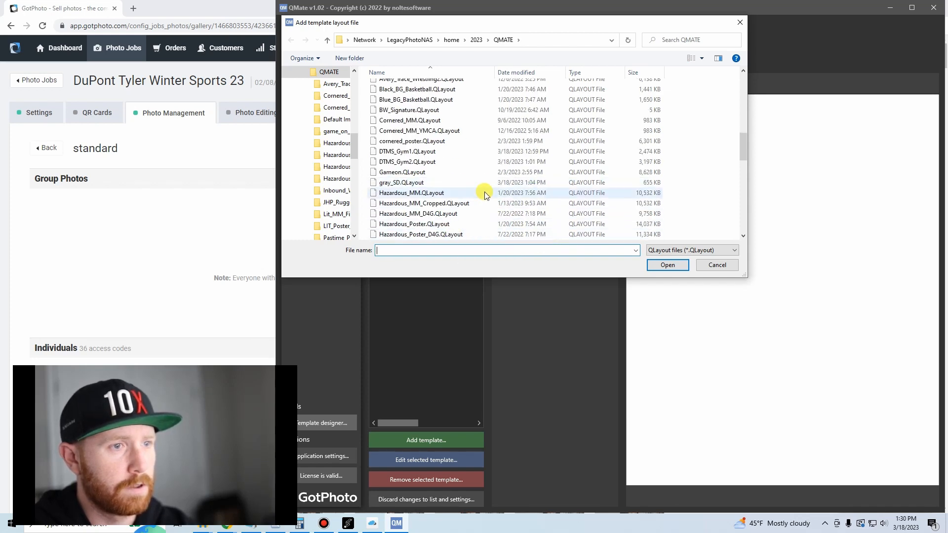
{"action": "double_click", "coordinate": [443, 193]}
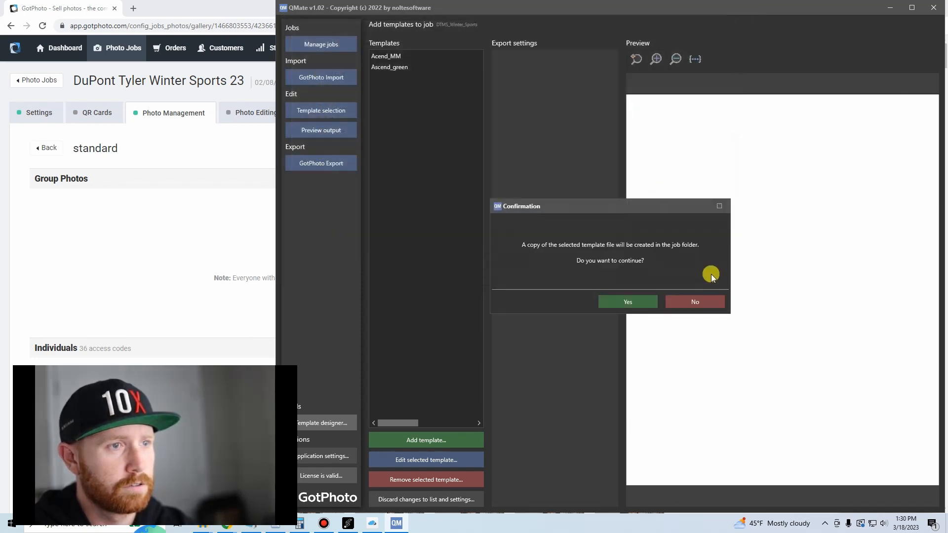
{"action": "left_click", "coordinate": [632, 302]}
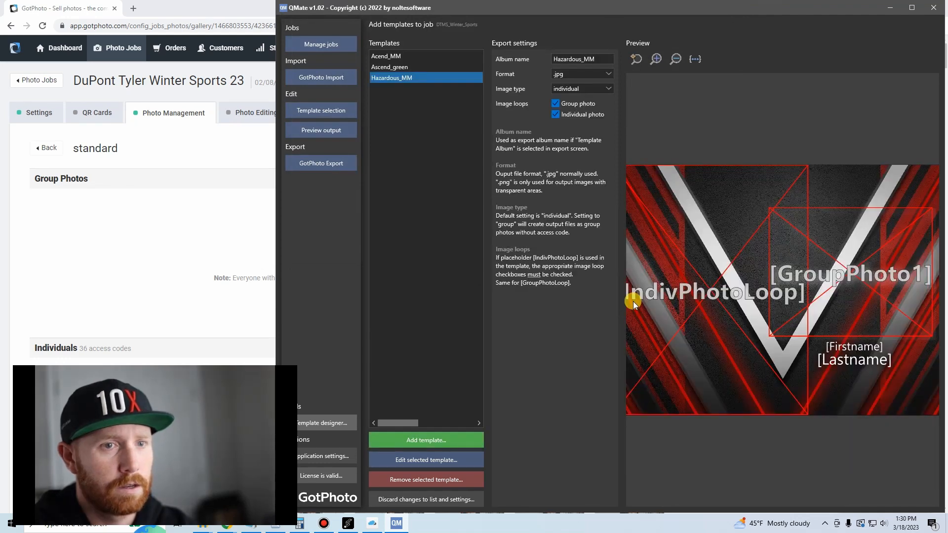
Add the Hazardous_Poster.QLayout template from the QMATE folder to the job, accepting a copy in the job folder.
{"action": "left_click", "coordinate": [417, 440]}
{"action": "scroll", "coordinate": [434, 200], "scroll_direction": "down", "scroll_amount": 8}
{"action": "scroll", "coordinate": [446, 153], "scroll_direction": "down", "scroll_amount": 2}
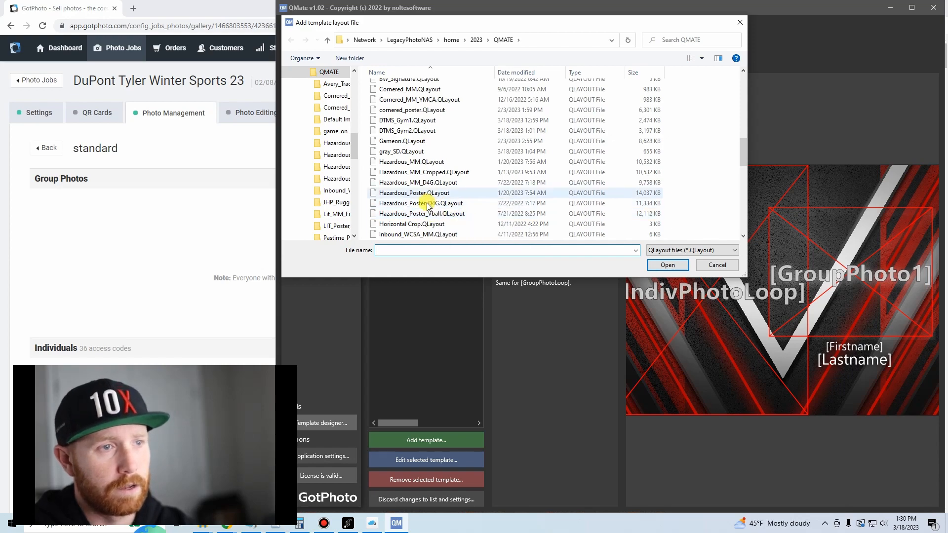
{"action": "double_click", "coordinate": [400, 194]}
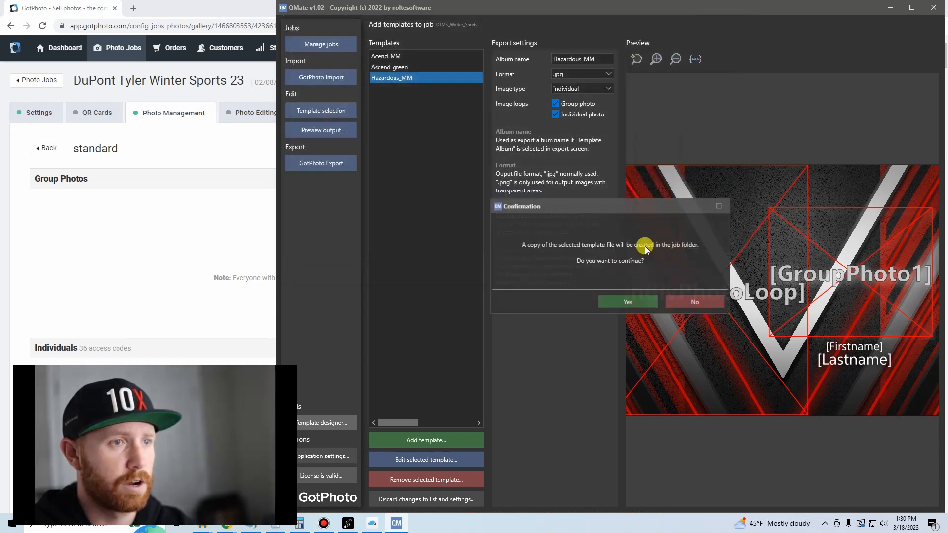
{"action": "left_click", "coordinate": [643, 298]}
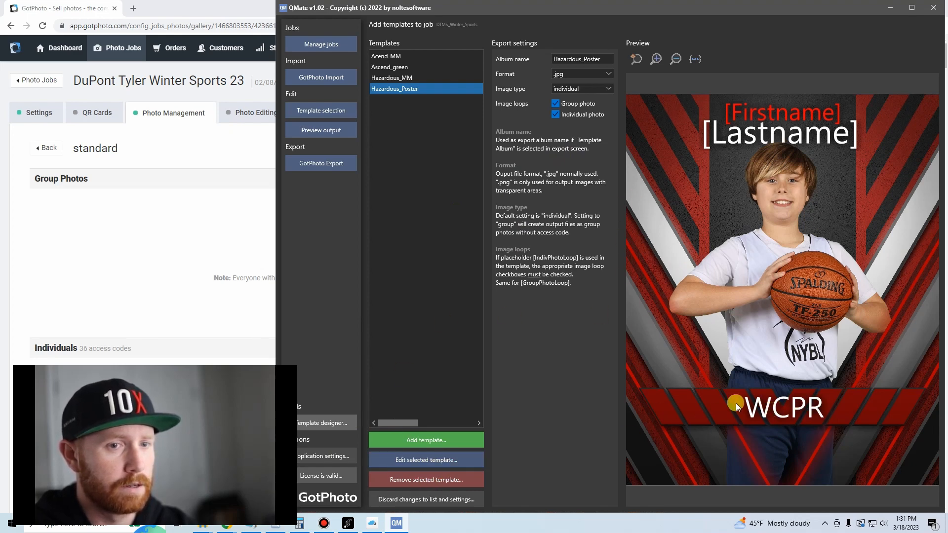
Open the Hazardous_Poster template for editing and change its Group Name text to DTMS.
{"action": "left_click", "coordinate": [419, 461]}
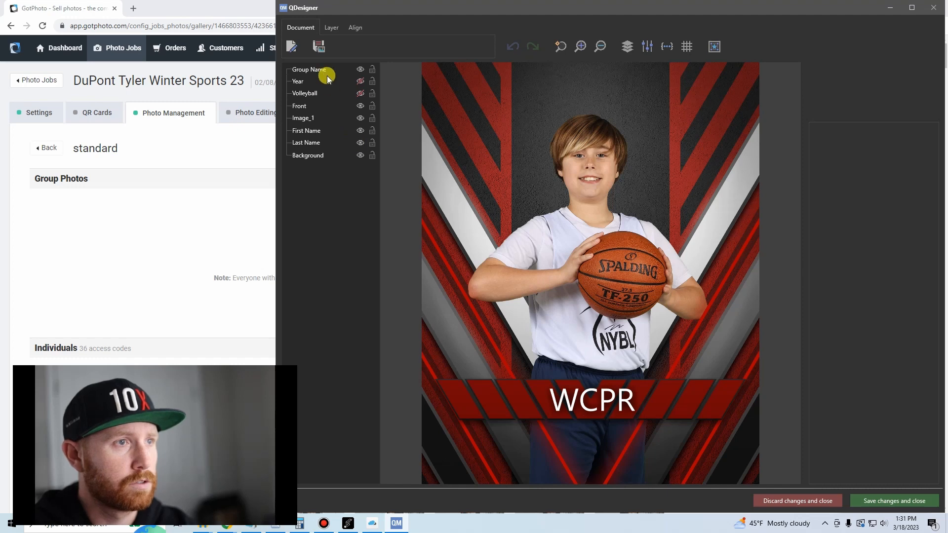
{"action": "left_click", "coordinate": [360, 72]}
{"action": "left_click", "coordinate": [360, 71]}
{"action": "left_click", "coordinate": [360, 71]}
{"action": "left_click_drag", "start_coordinate": [857, 151], "coordinate": [716, 144]}
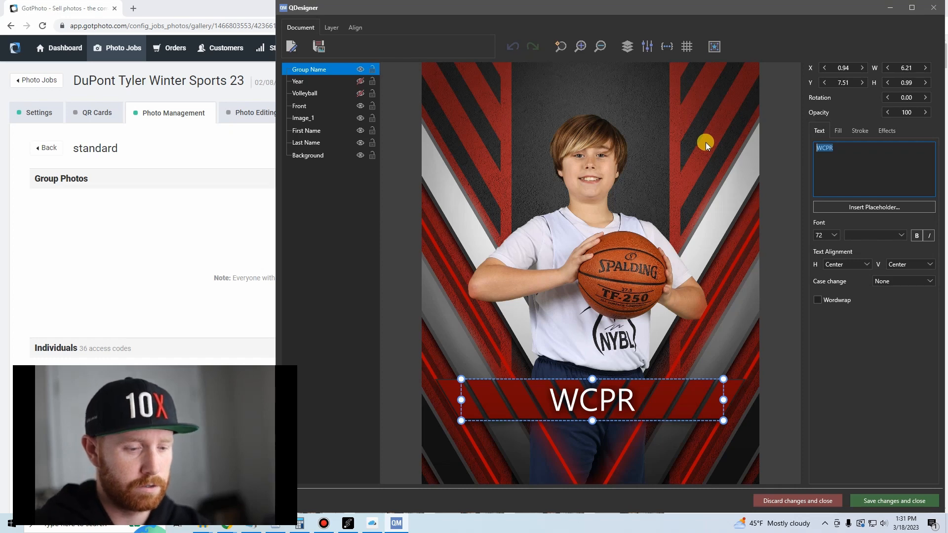
{"action": "type", "text": "DM"}
{"action": "key", "text": "BackSpace"}
{"action": "type", "text": "TMS"}
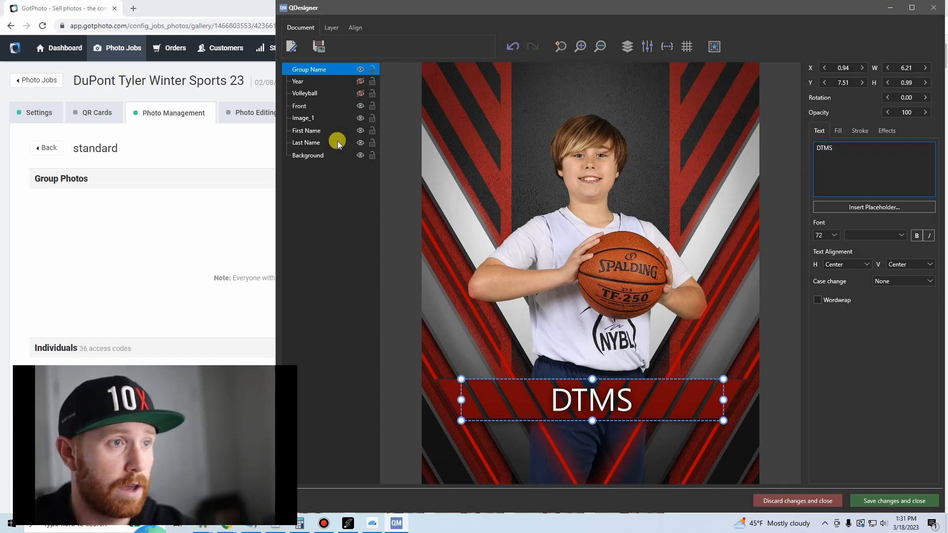
Stretch the Image_1 layer's upper edge to a height of about 9.37 and clear its sample photo filename.
{"action": "left_click", "coordinate": [304, 118]}
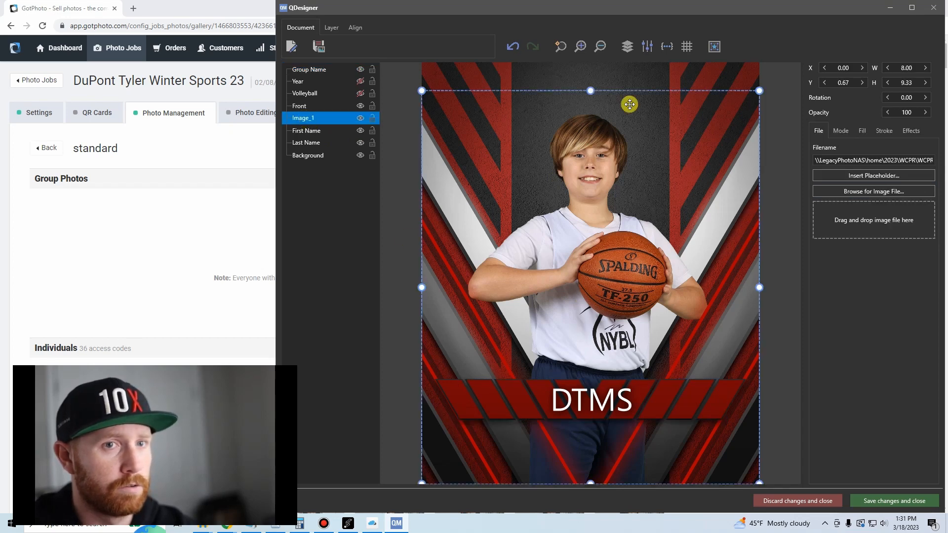
{"action": "mouse_move", "coordinate": [590, 91]}
{"action": "left_mouse_down"}
{"action": "mouse_move", "coordinate": [591, 57]}
{"action": "mouse_move", "coordinate": [593, 89]}
{"action": "left_mouse_up"}
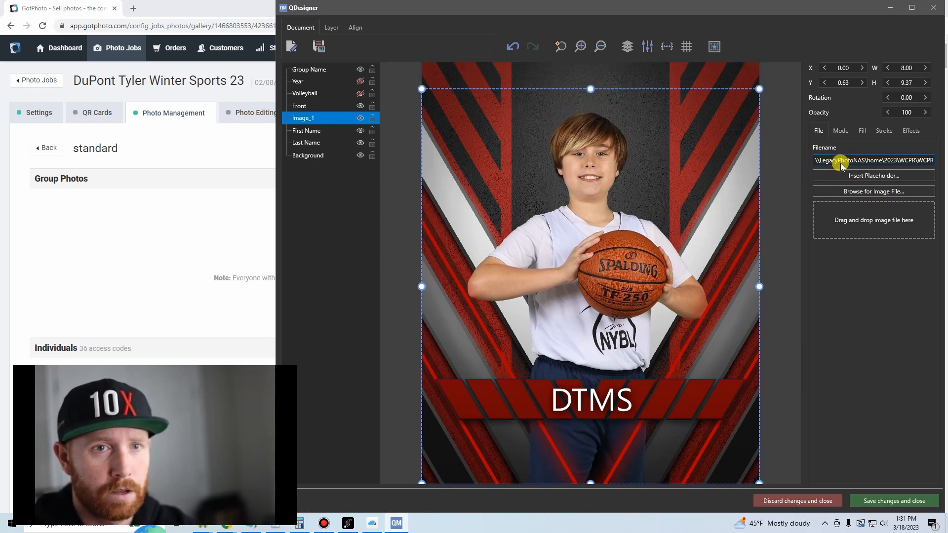
{"action": "left_click_drag", "start_coordinate": [814, 161], "coordinate": [945, 161]}
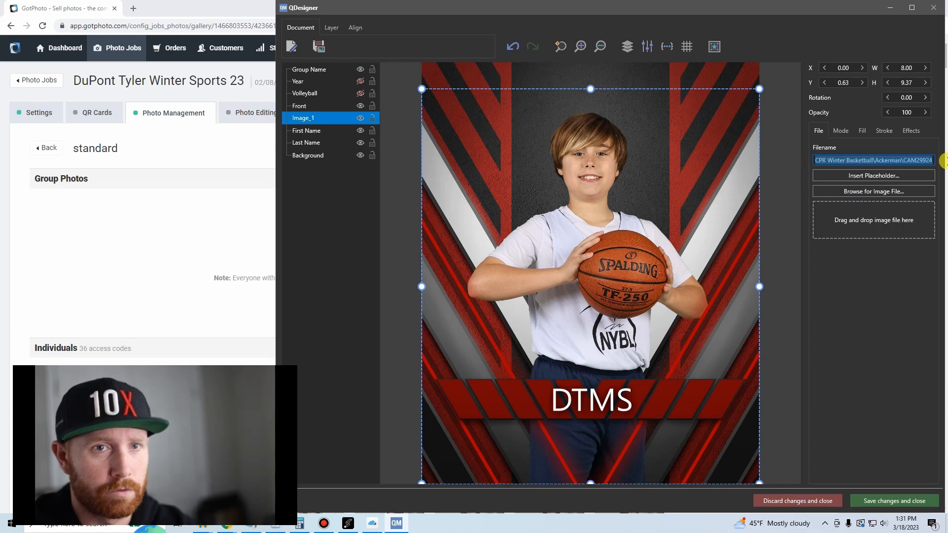
{"action": "key", "text": "Delete"}
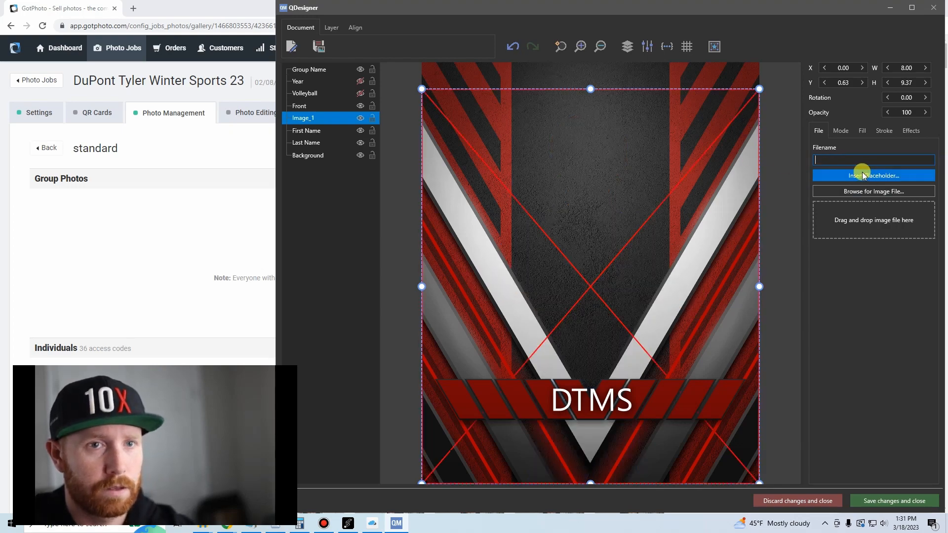
Insert the IndivPhoto1 placeholder in Image_1, change it to [IndivPhotoLoop], save the template and return to QMate.
{"action": "left_click", "coordinate": [860, 178]}
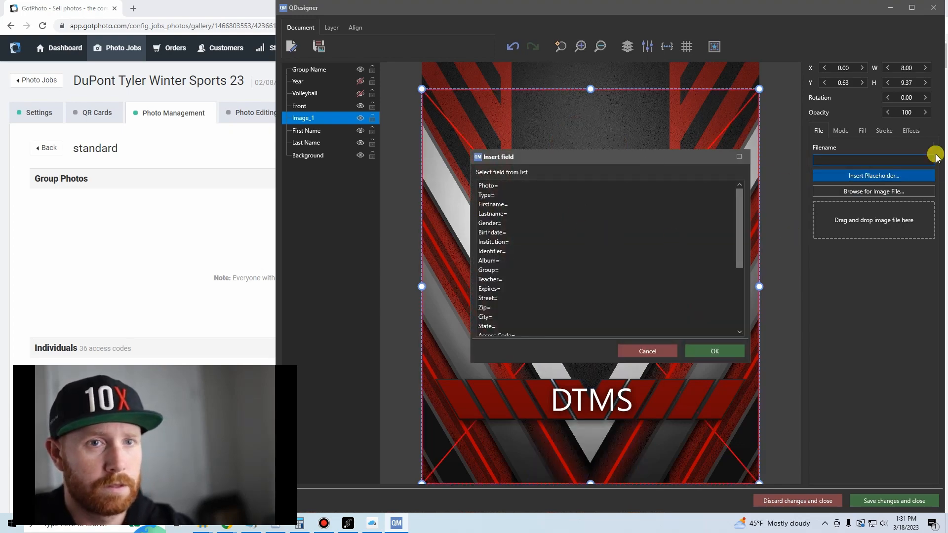
{"action": "scroll", "coordinate": [523, 261], "scroll_direction": "down", "scroll_amount": 3}
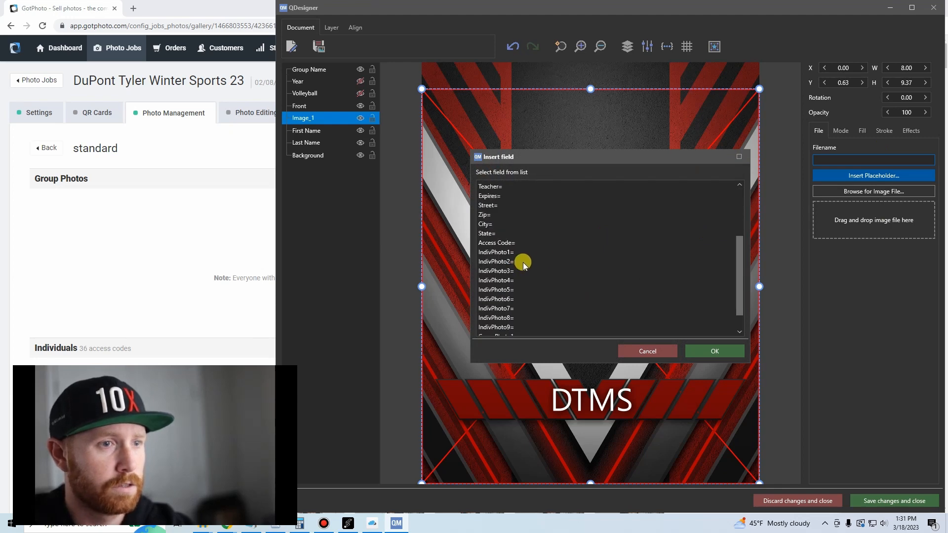
{"action": "scroll", "coordinate": [511, 289], "scroll_direction": "up", "scroll_amount": 3}
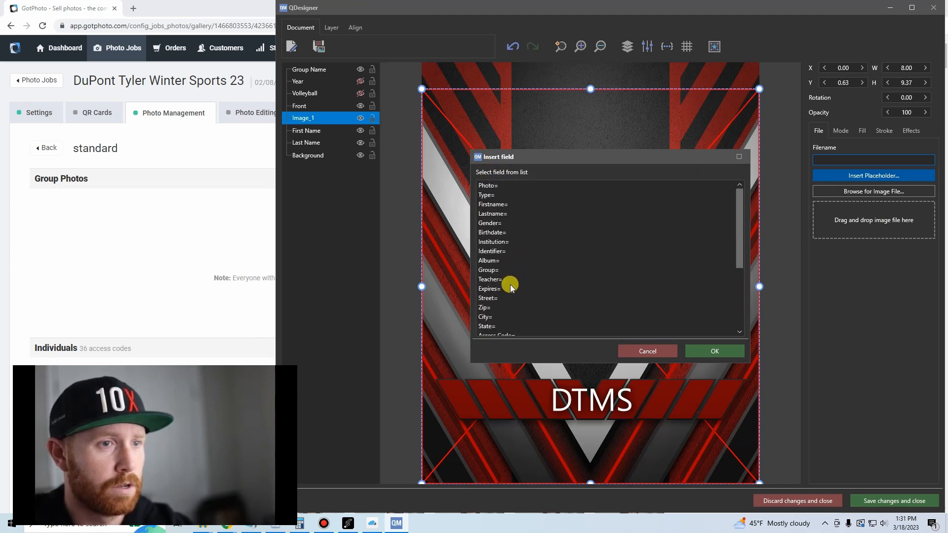
{"action": "scroll", "coordinate": [494, 262], "scroll_direction": "down", "scroll_amount": 3}
{"action": "left_click", "coordinate": [499, 282]}
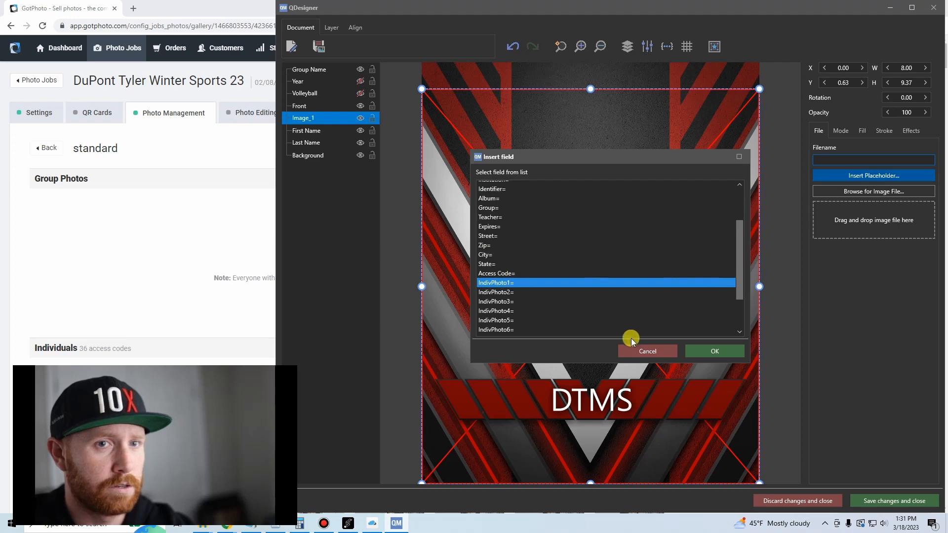
{"action": "left_click", "coordinate": [715, 351]}
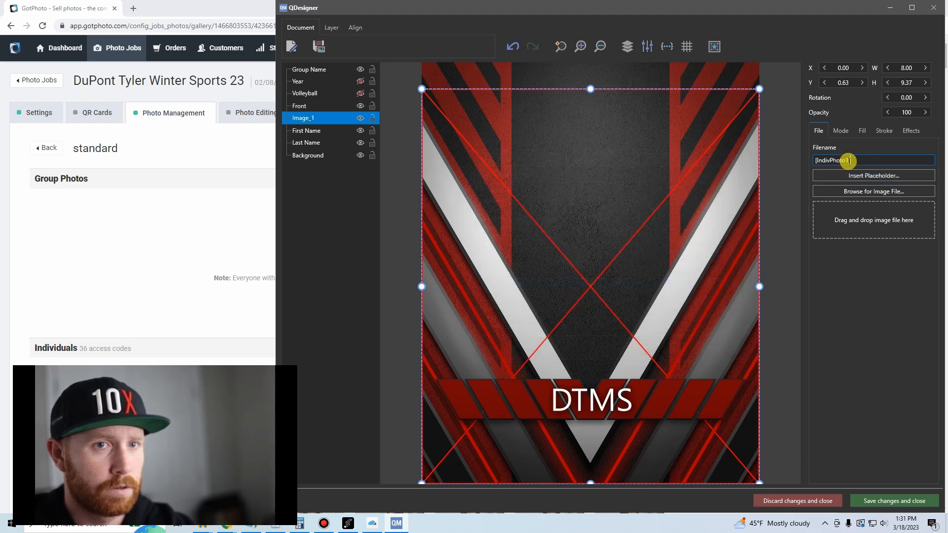
{"action": "key", "text": "BackSpace"}
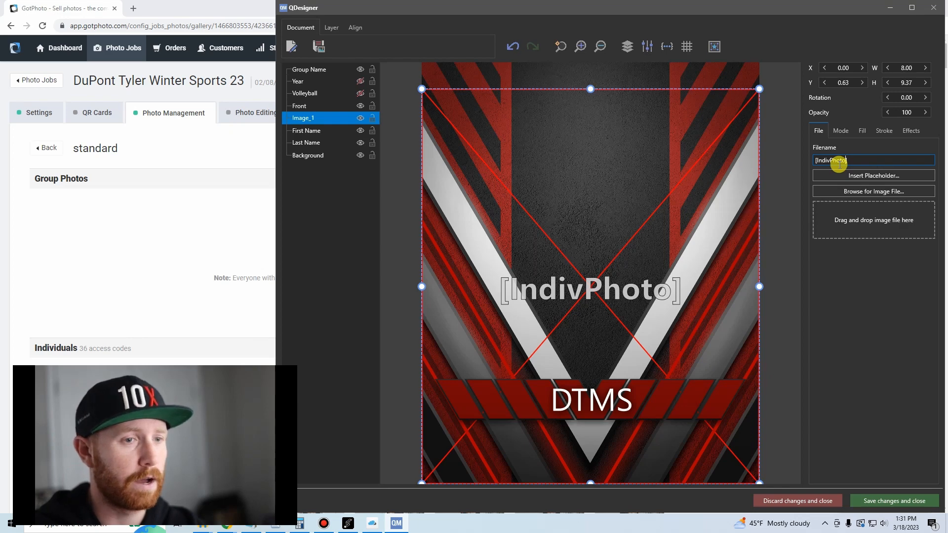
{"action": "type", "text": "Loop"}
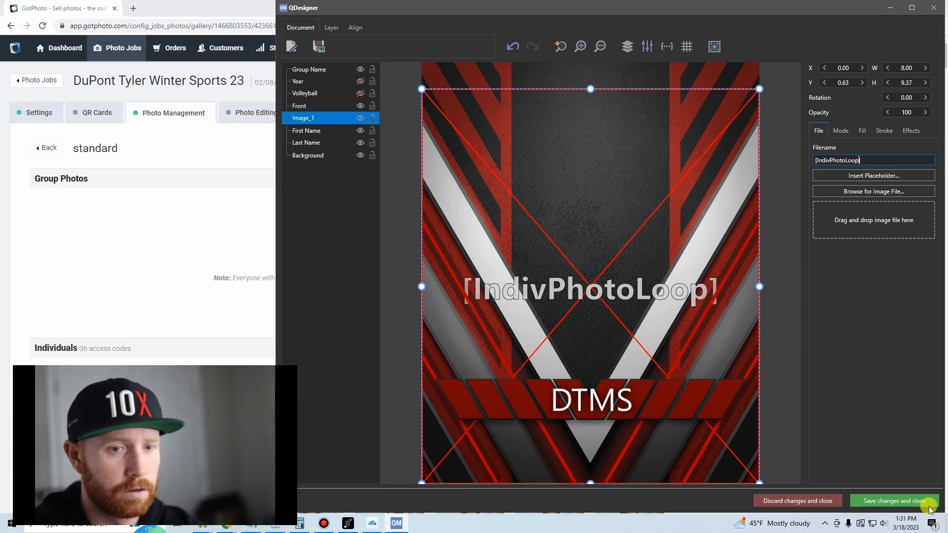
{"action": "left_click", "coordinate": [865, 502]}
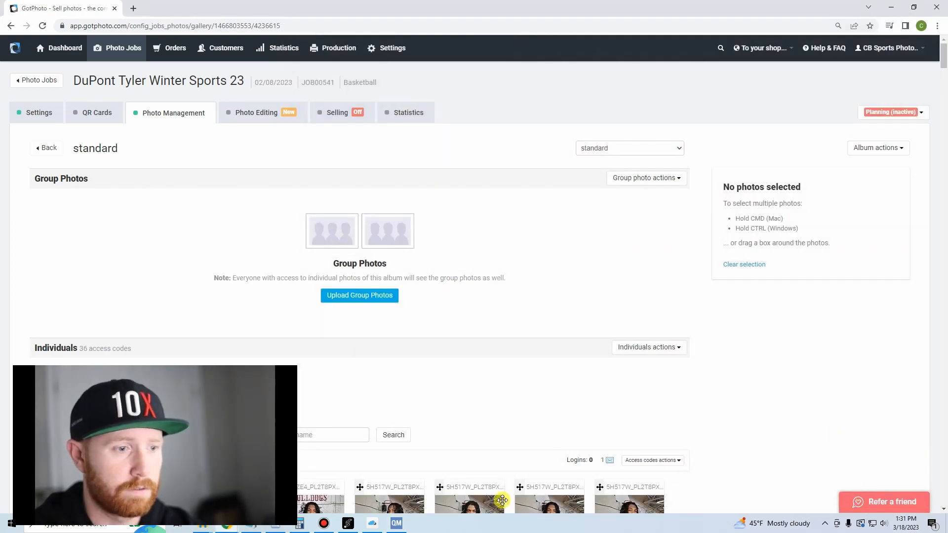
{"action": "left_click", "coordinate": [396, 524]}
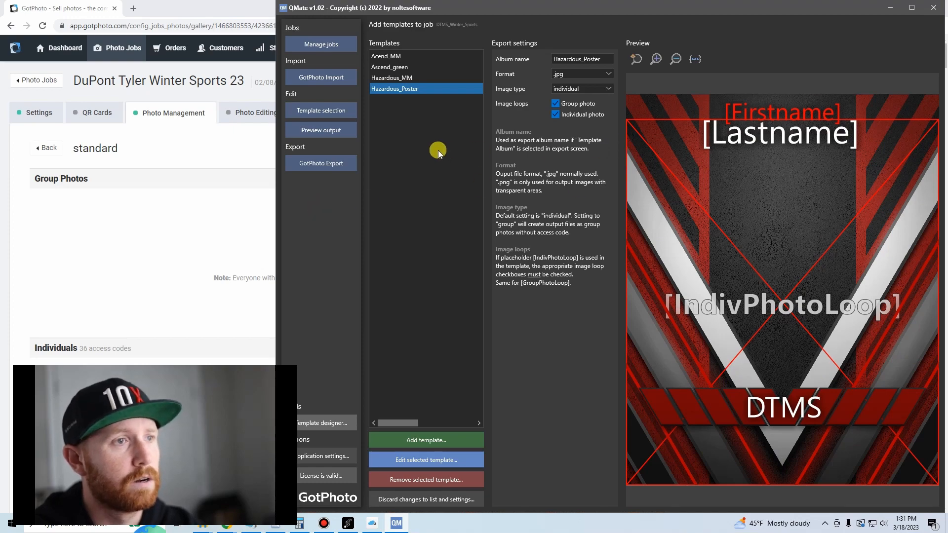
Add the We_Are_WNSL_MM.QLayout template from the QMATE folder to the job, accepting a copy in the job folder.
{"action": "left_click", "coordinate": [443, 440]}
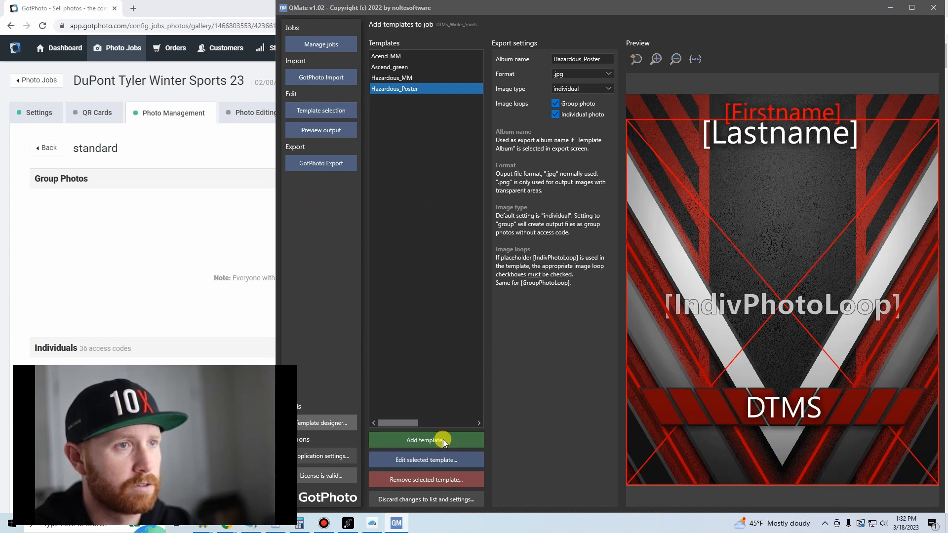
{"action": "scroll", "coordinate": [417, 214], "scroll_direction": "down", "scroll_amount": 10}
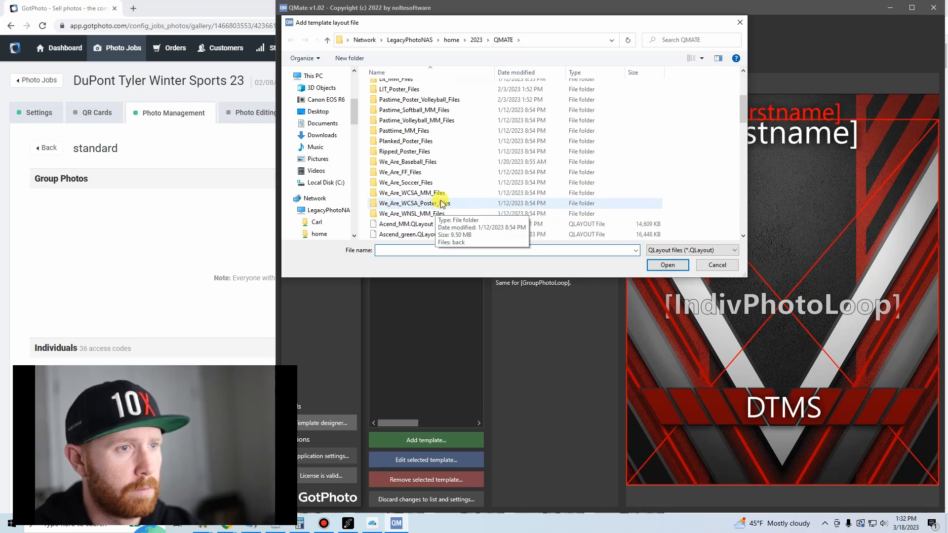
{"action": "scroll", "coordinate": [434, 173], "scroll_direction": "down", "scroll_amount": 8}
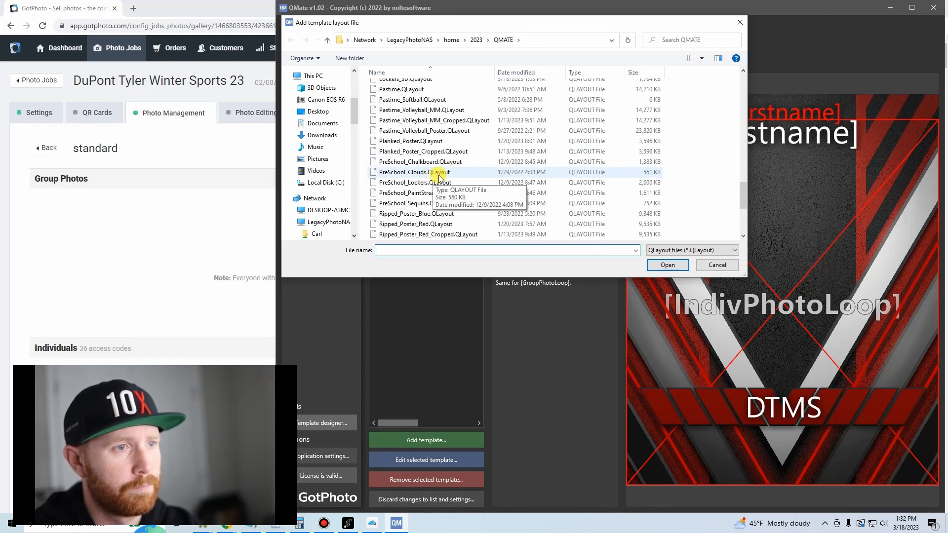
{"action": "scroll", "coordinate": [449, 173], "scroll_direction": "down", "scroll_amount": 4}
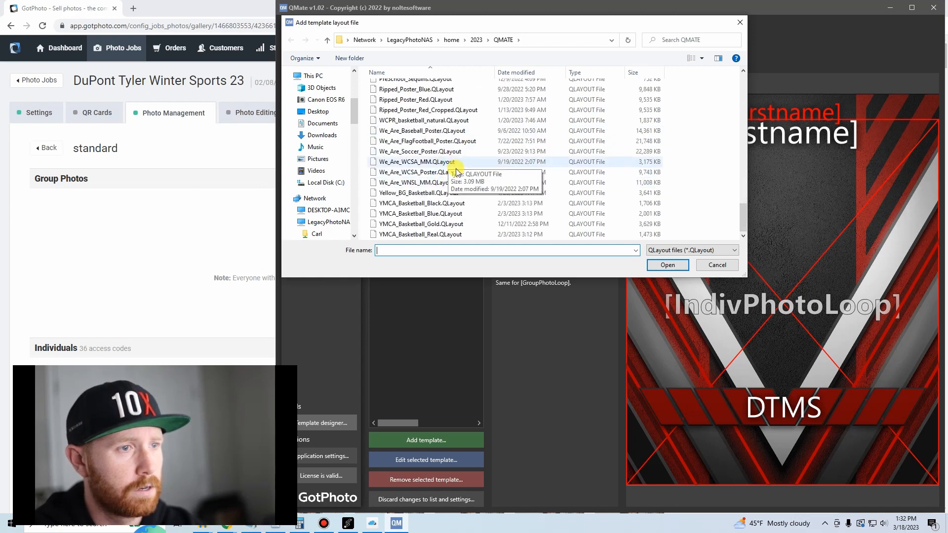
{"action": "left_click", "coordinate": [435, 184]}
{"action": "double_click", "coordinate": [434, 183]}
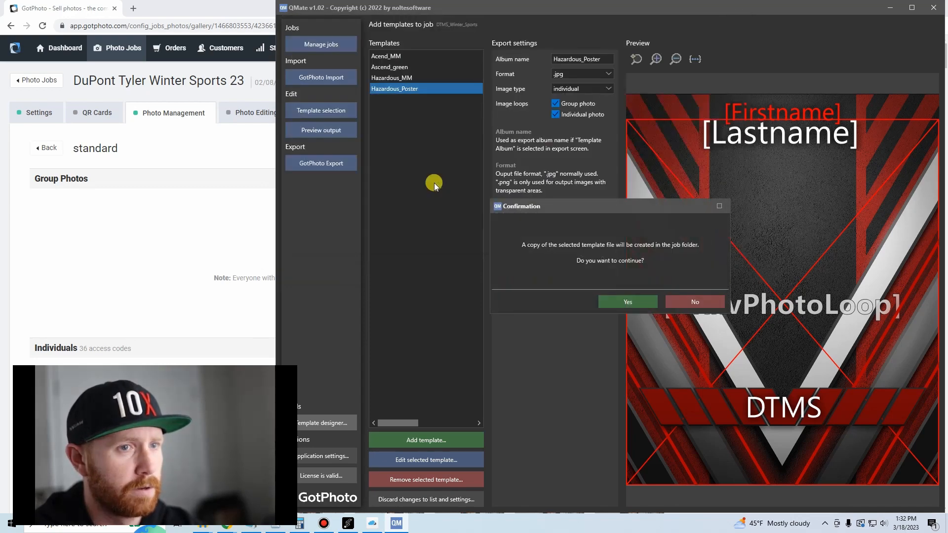
{"action": "left_click", "coordinate": [623, 297]}
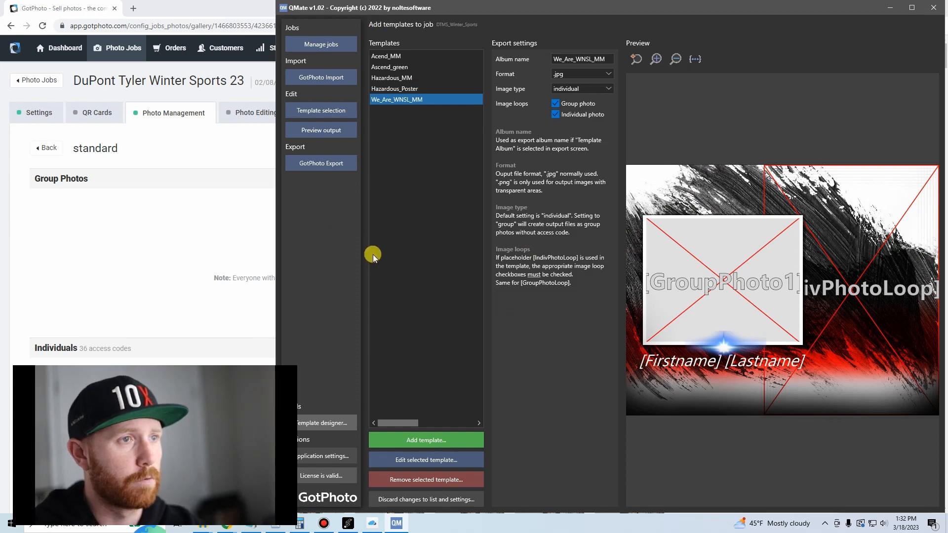
Preview the Acend_MM memory mate output for several players in the Boys Basketball album.
{"action": "left_click", "coordinate": [334, 132]}
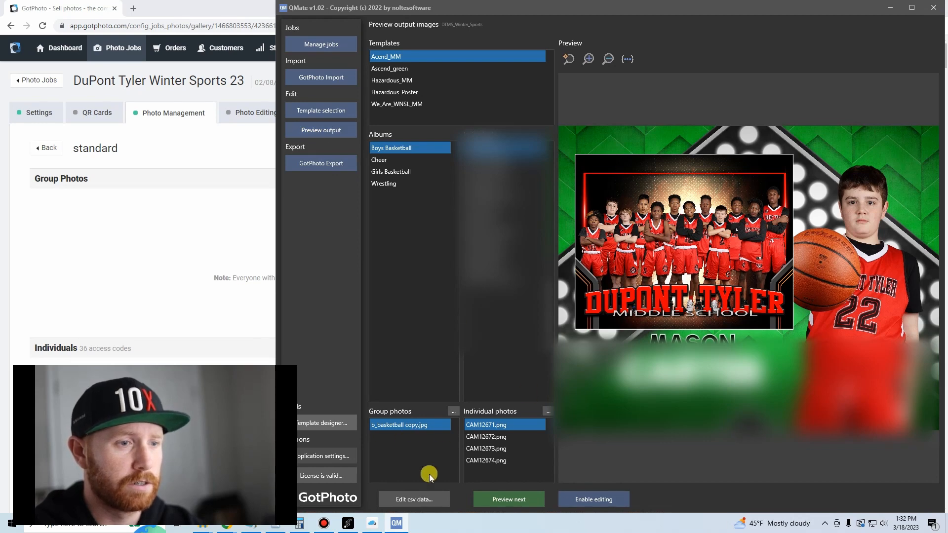
{"action": "left_click", "coordinate": [527, 506]}
{"action": "left_click", "coordinate": [527, 506]}
{"action": "left_click", "coordinate": [527, 506]}
{"action": "left_click", "coordinate": [527, 506]}
{"action": "left_click", "coordinate": [526, 506]}
{"action": "left_click", "coordinate": [527, 506]}
{"action": "left_click", "coordinate": [527, 506]}
{"action": "left_click", "coordinate": [527, 506]}
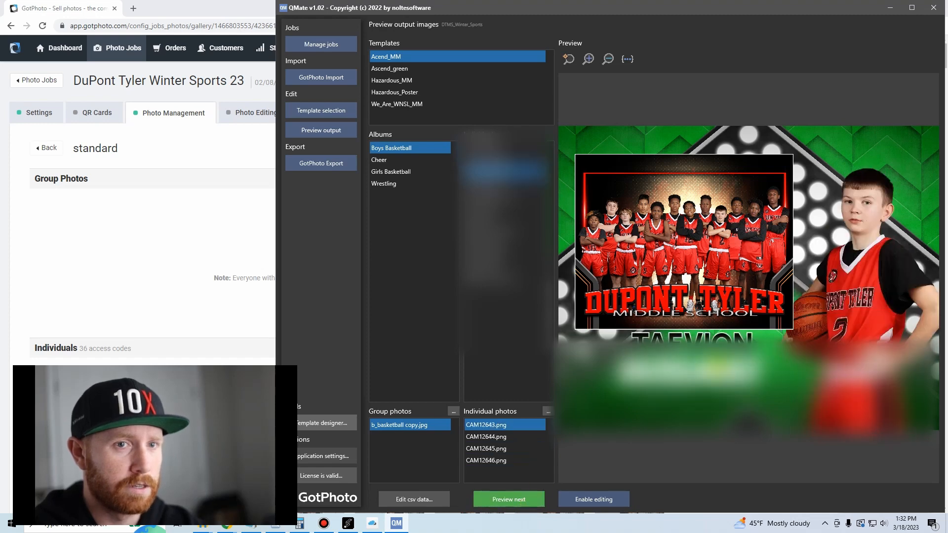
Preview the Ascend_green poster output for several players in the Boys Basketball album.
{"action": "left_click", "coordinate": [401, 69]}
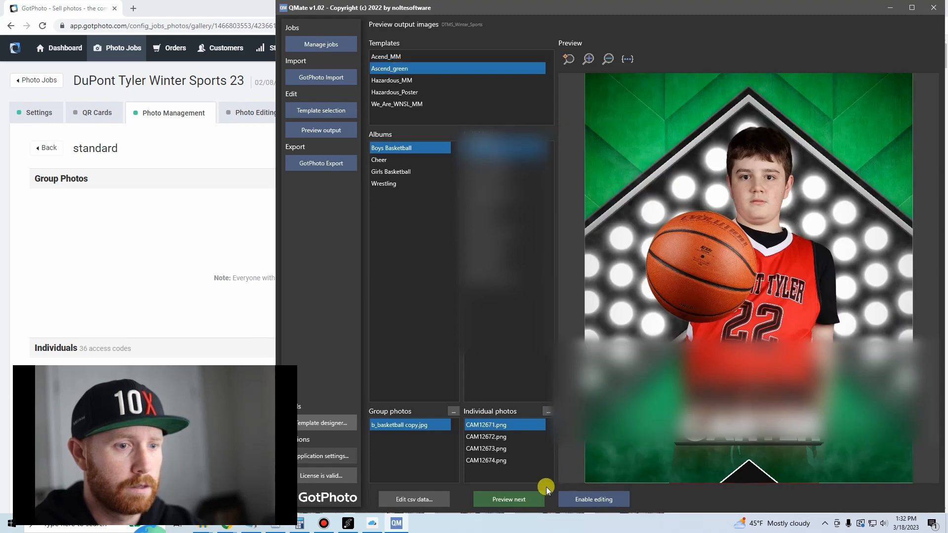
{"action": "left_click", "coordinate": [526, 497]}
{"action": "left_click", "coordinate": [526, 497]}
{"action": "left_click", "coordinate": [526, 497]}
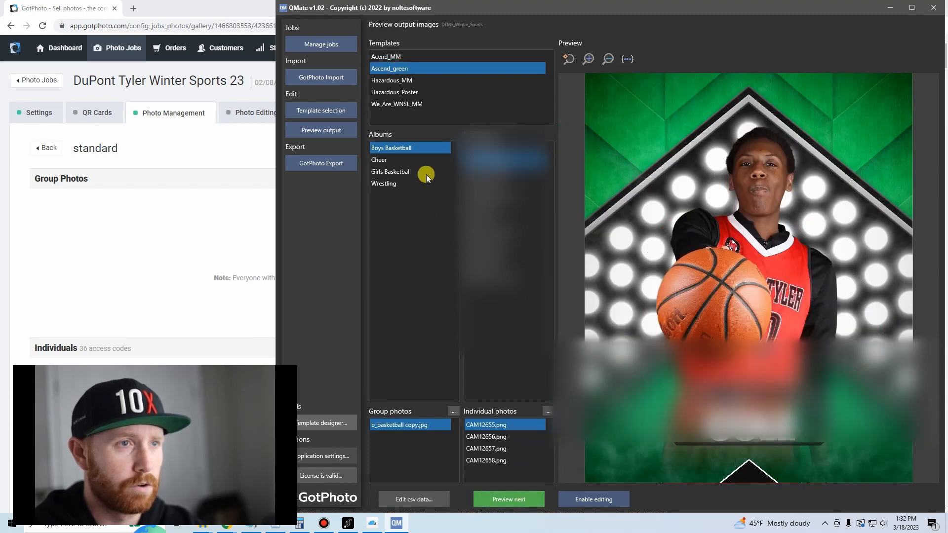
Preview the We_Are_WNSL_MM output for Boys Basketball and the Hazardous_MM output for the Wrestling, Girls Basketball, Cheer and Boys Basketball albums.
{"action": "left_click", "coordinate": [407, 103]}
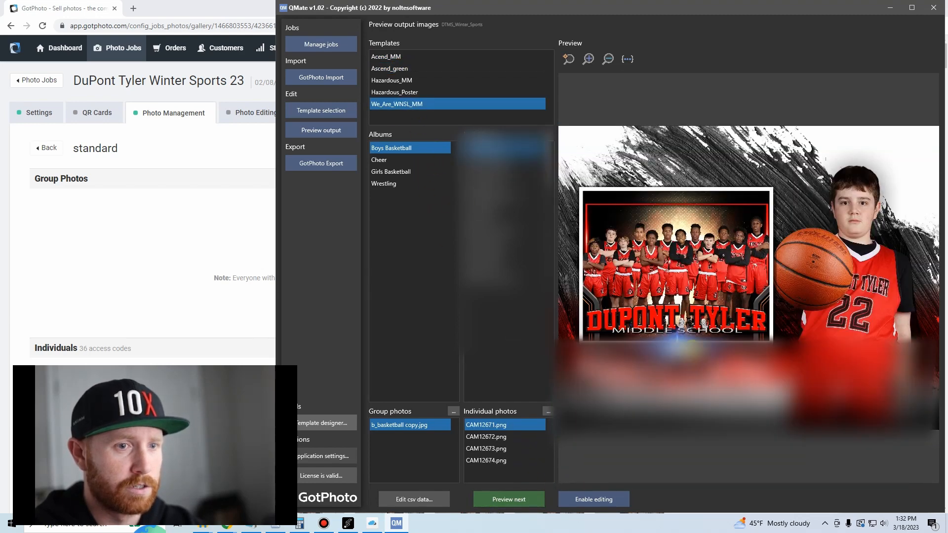
{"action": "left_click", "coordinate": [505, 499]}
{"action": "left_click", "coordinate": [504, 499]}
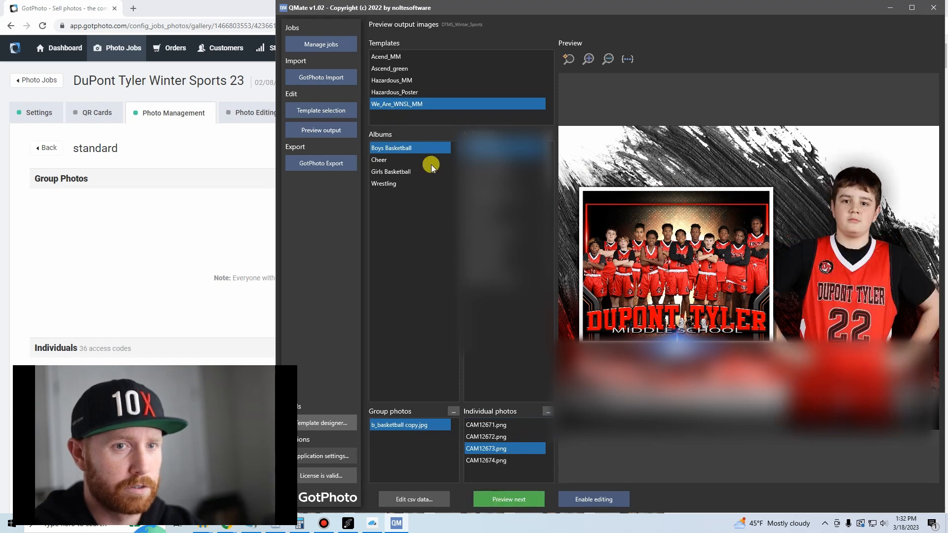
{"action": "left_click", "coordinate": [405, 81]}
{"action": "left_click", "coordinate": [379, 184]}
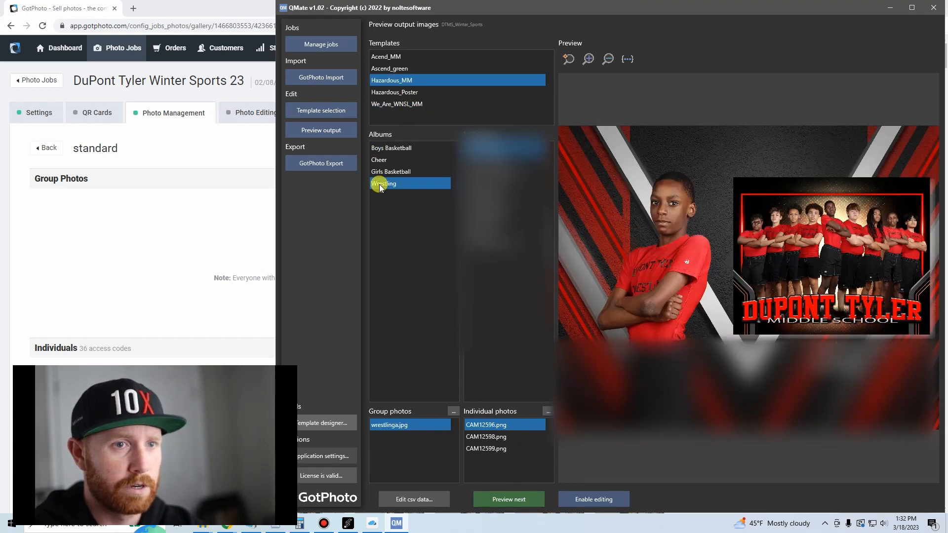
{"action": "left_click", "coordinate": [385, 172]}
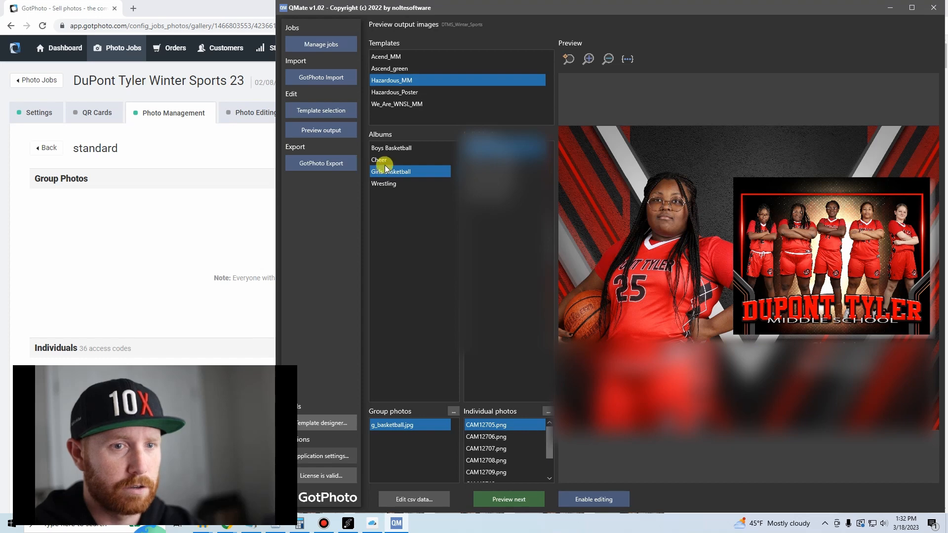
{"action": "left_click", "coordinate": [383, 161]}
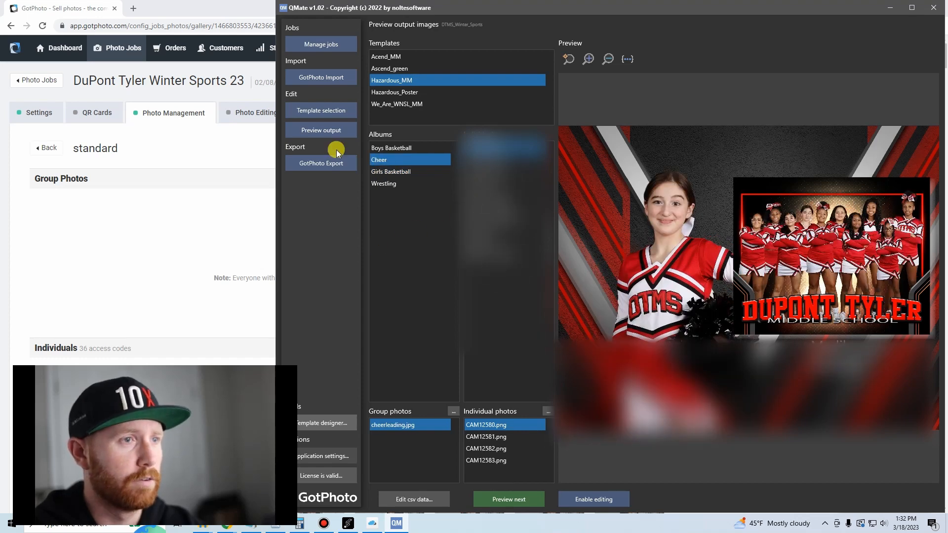
{"action": "left_click", "coordinate": [385, 148]}
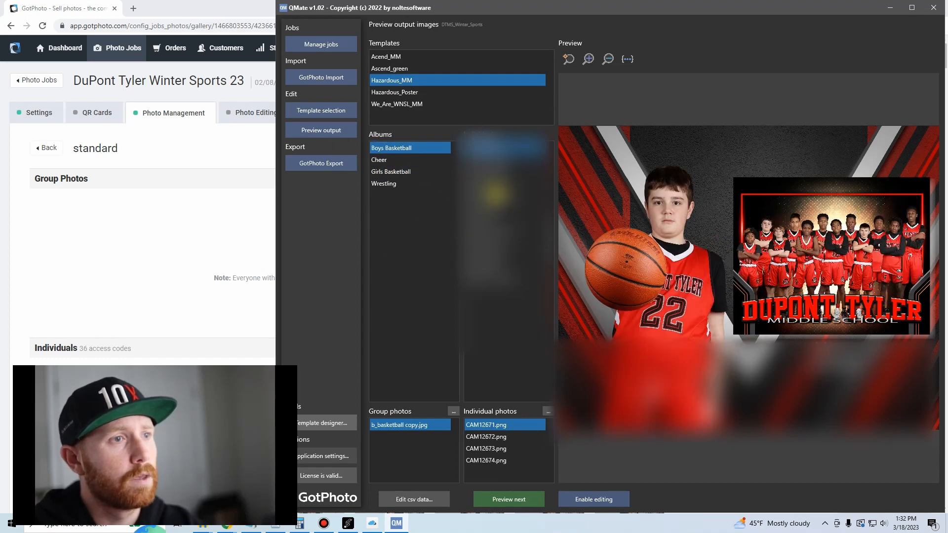
Return to the job's template selection and set the export album name of the We_Are_WNSL_MM template to Custom Images.
{"action": "left_click", "coordinate": [331, 116]}
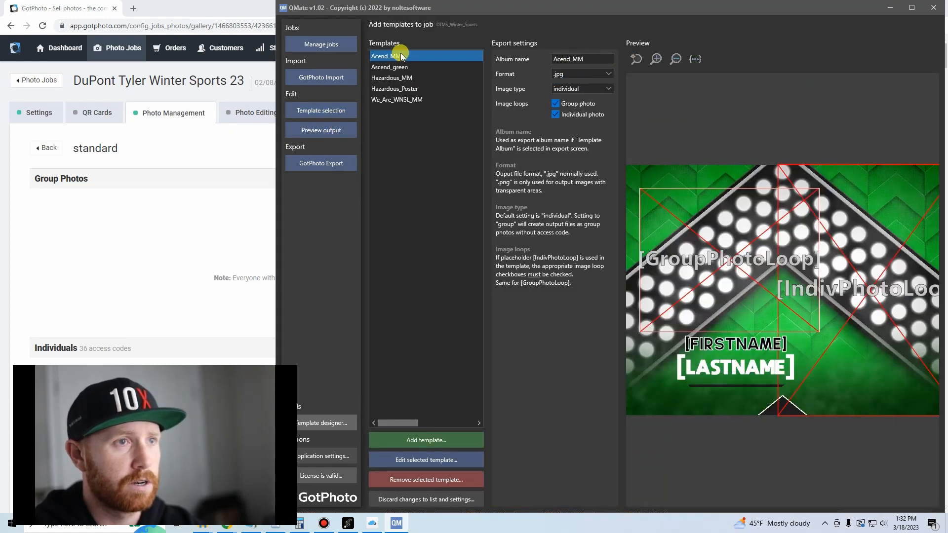
{"action": "left_click", "coordinate": [401, 67]}
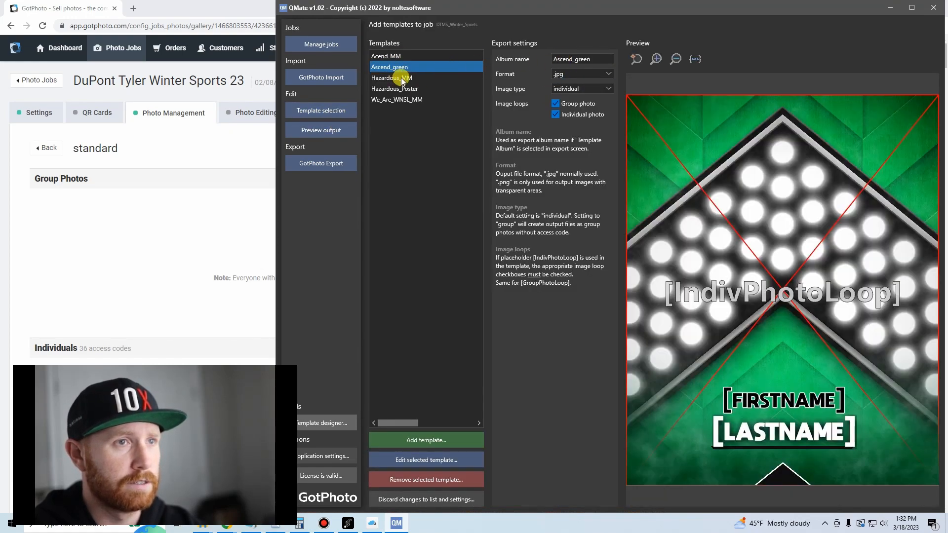
{"action": "left_click", "coordinate": [398, 78]}
{"action": "left_click", "coordinate": [401, 99]}
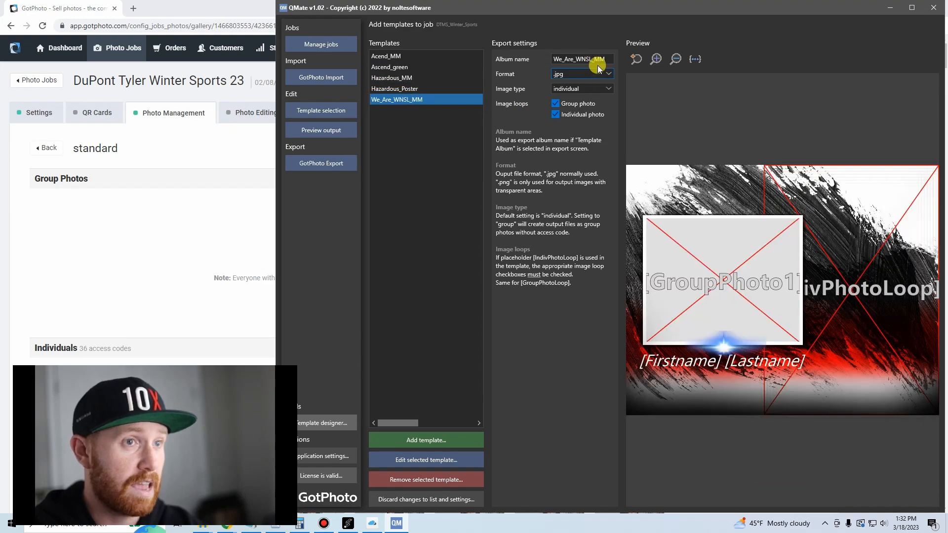
{"action": "double_click", "coordinate": [610, 59]}
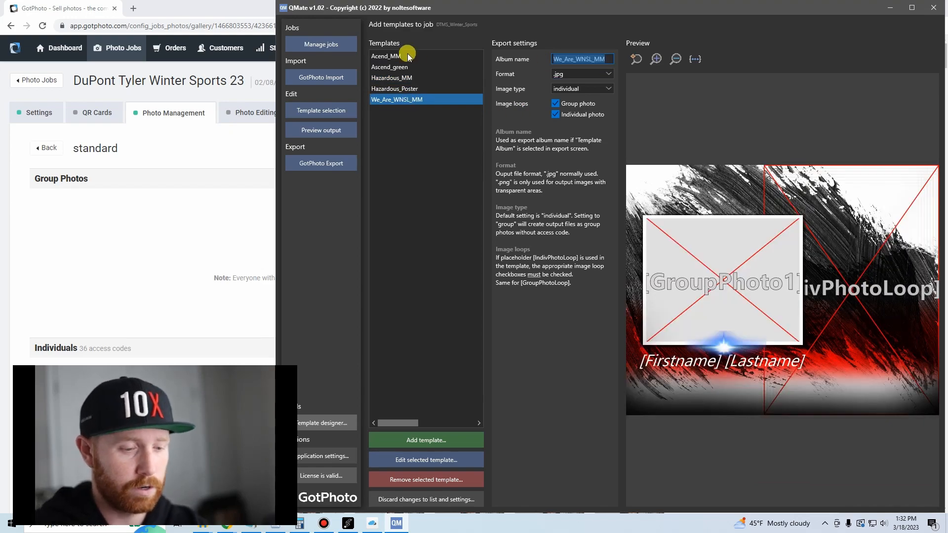
{"action": "type", "text": "Custom"}
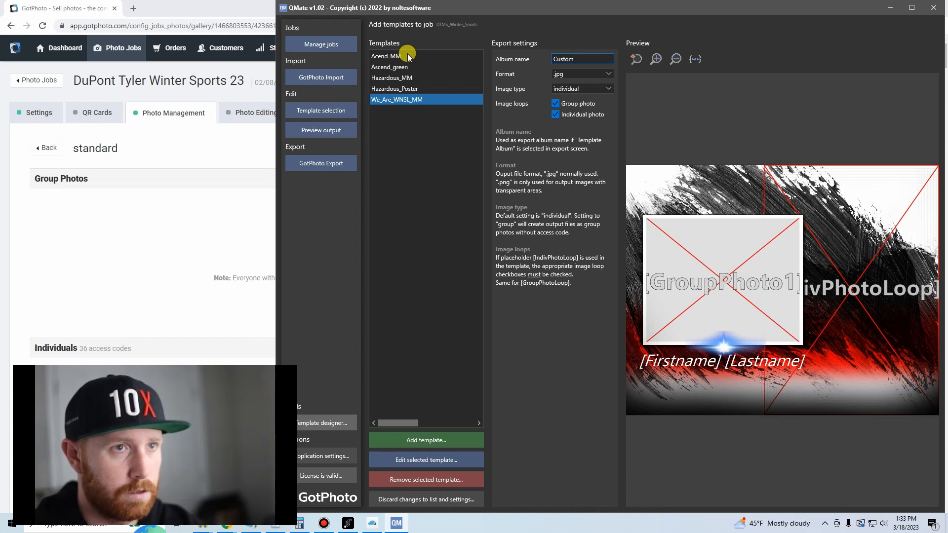
{"action": "type", "text": "Images"}
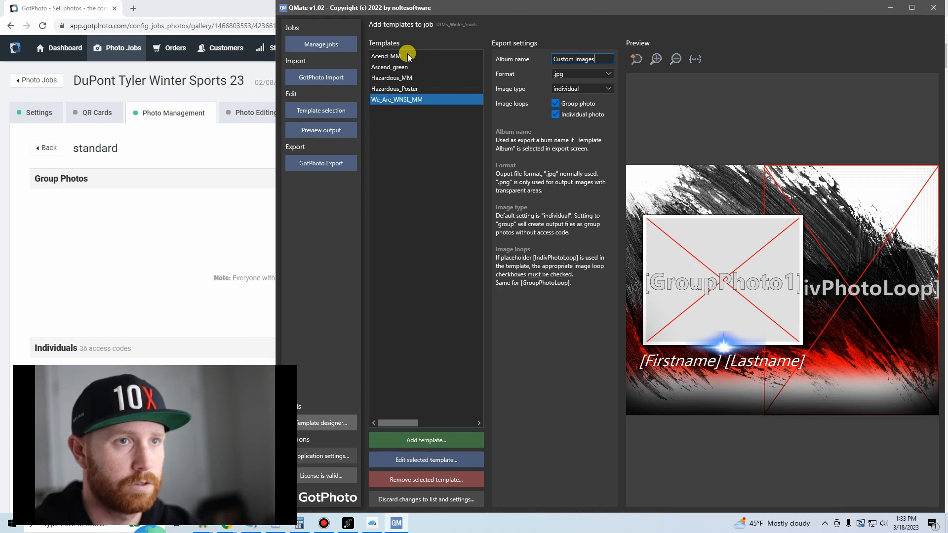
Copy the Custom Images album name to the export settings of the Hazardous_Poster and Hazardous_MM templates.
{"action": "left_click_drag", "start_coordinate": [608, 59], "coordinate": [422, 44]}
{"action": "key", "text": "ctrl+c"}
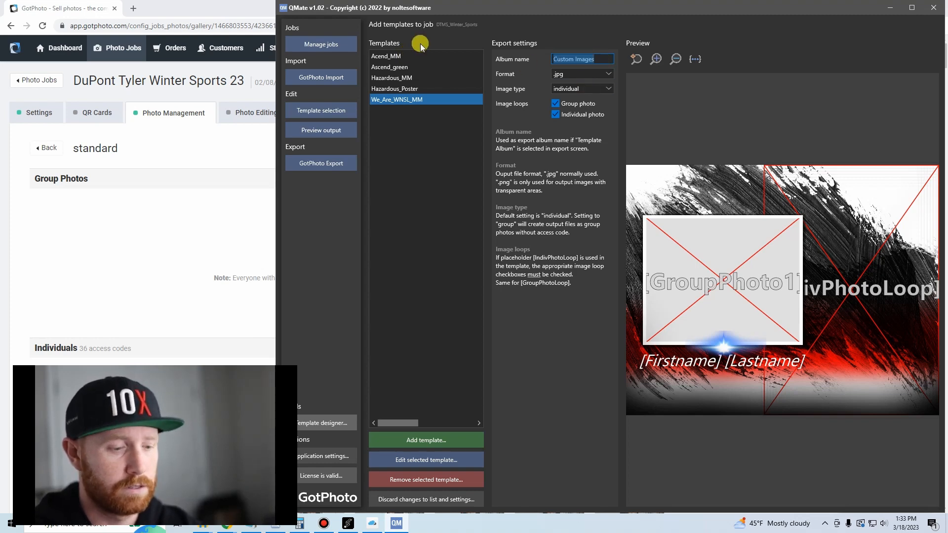
{"action": "left_click", "coordinate": [438, 89]}
{"action": "left_click_drag", "start_coordinate": [600, 59], "coordinate": [536, 59]}
{"action": "key", "text": "ctrl+v"}
{"action": "left_click", "coordinate": [410, 79]}
{"action": "left_click_drag", "start_coordinate": [599, 59], "coordinate": [523, 55]}
{"action": "key", "text": "ctrl+v"}
Set the export album name of the Ascend_green and Acend_MM templates to Custom Images as well.
{"action": "left_click", "coordinate": [398, 68]}
{"action": "left_click_drag", "start_coordinate": [588, 59], "coordinate": [524, 60]}
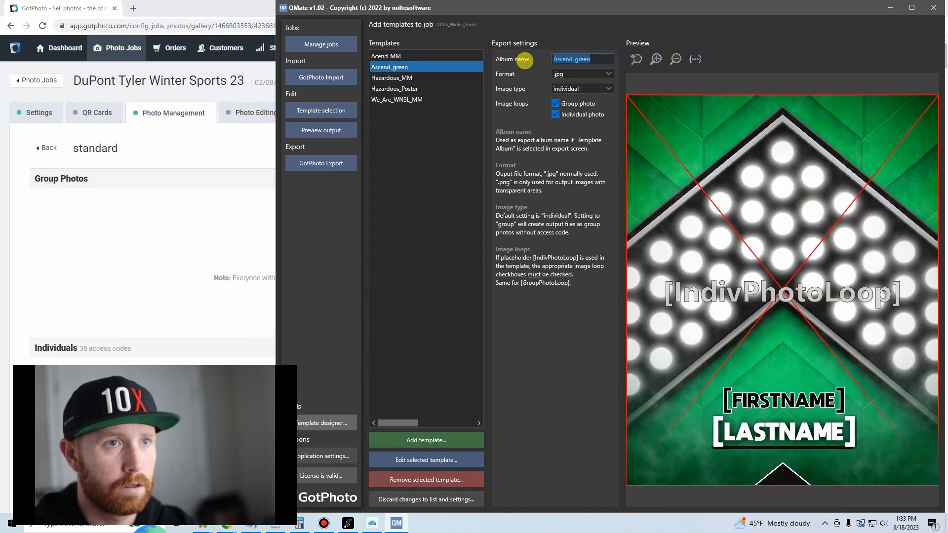
{"action": "key", "text": "ctrl+v"}
{"action": "left_click", "coordinate": [396, 56]}
{"action": "left_click_drag", "start_coordinate": [597, 59], "coordinate": [554, 59]}
{"action": "key", "text": "ctrl+v"}
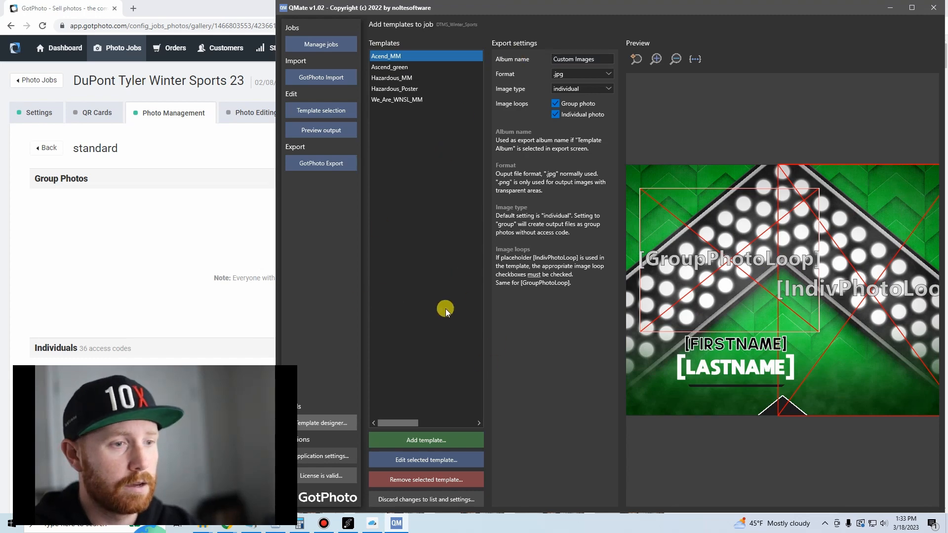
Recheck the output preview, then start the GotPhoto export with Template Album as the album naming and confirm the image creation.
{"action": "left_click", "coordinate": [328, 133]}
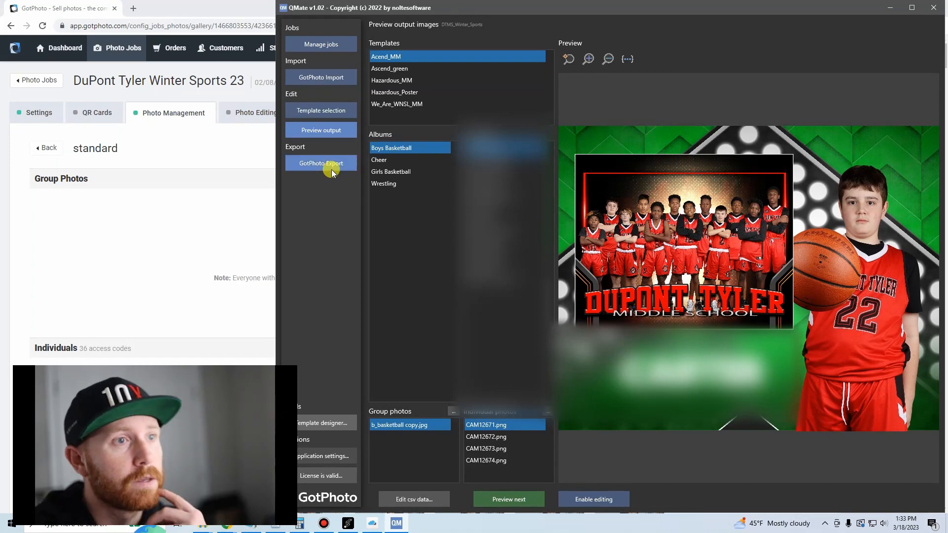
{"action": "left_click", "coordinate": [331, 170]}
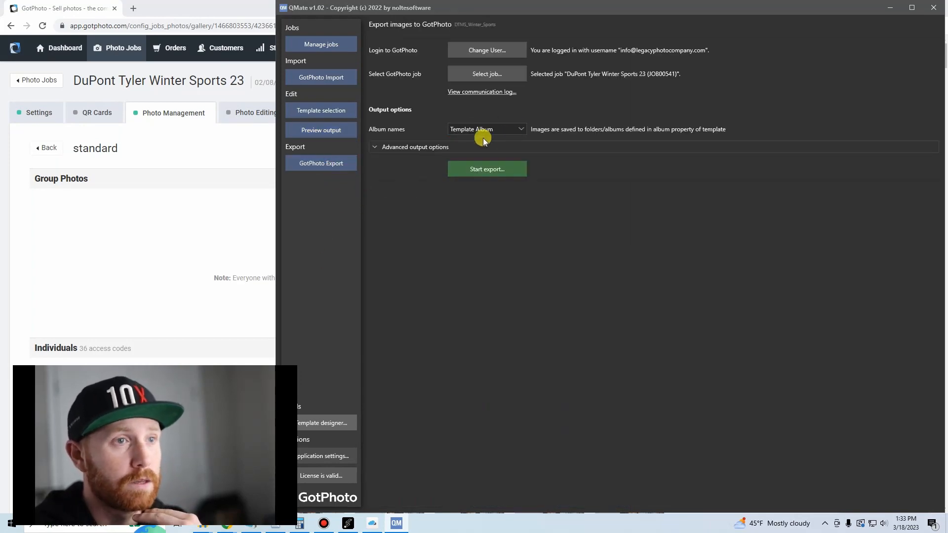
{"action": "left_click", "coordinate": [488, 172]}
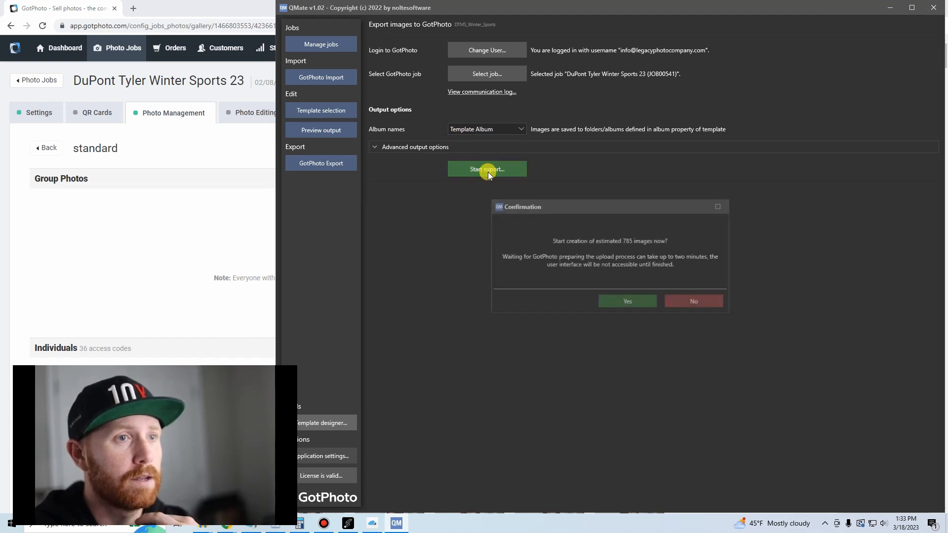
{"action": "left_click", "coordinate": [635, 304]}
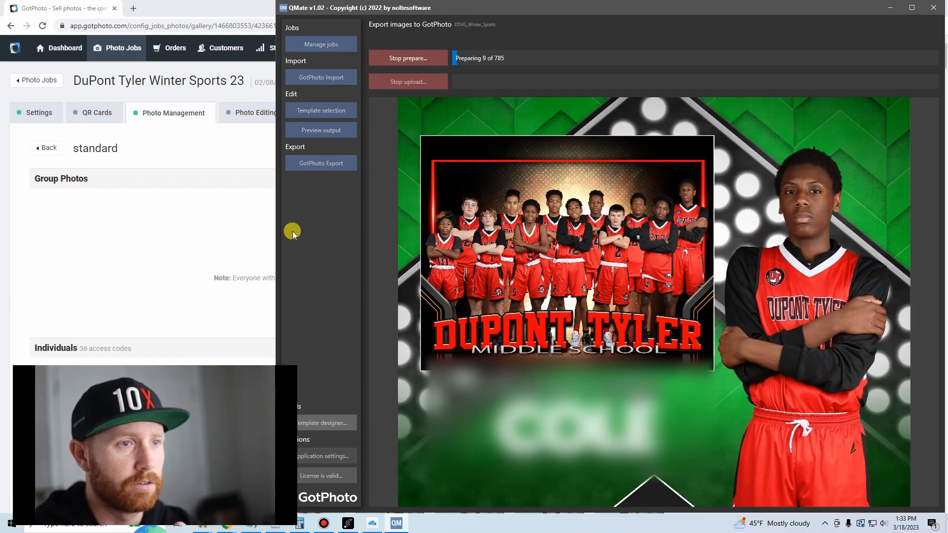
Switch to GotPhoto in the browser, open the job's Photo Management album overview, and reduce and reposition the browser window.
{"action": "left_click", "coordinate": [160, 232]}
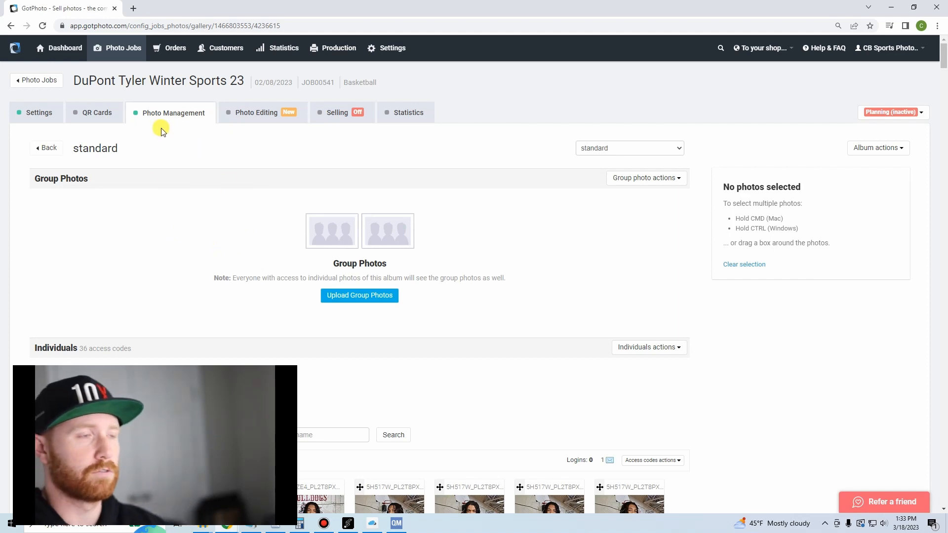
{"action": "left_click", "coordinate": [406, 526]}
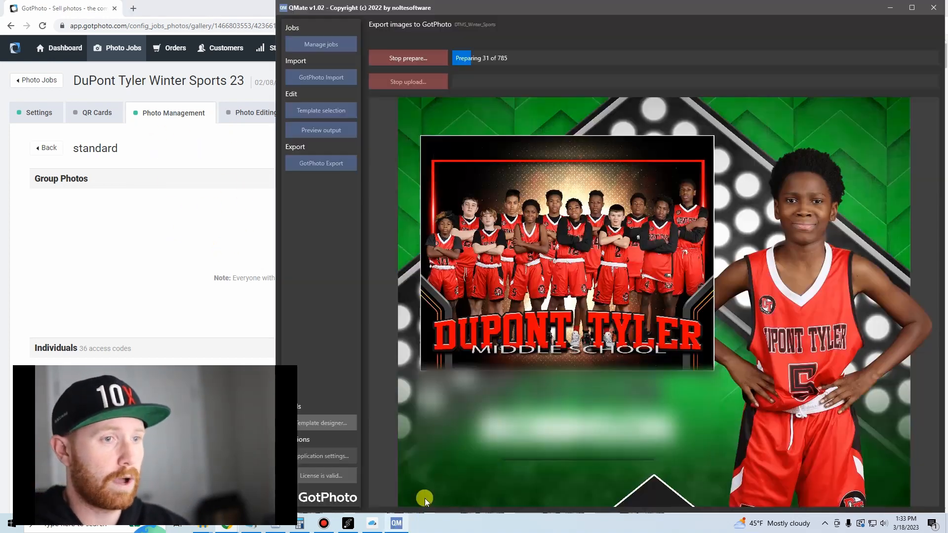
{"action": "left_click", "coordinate": [194, 216]}
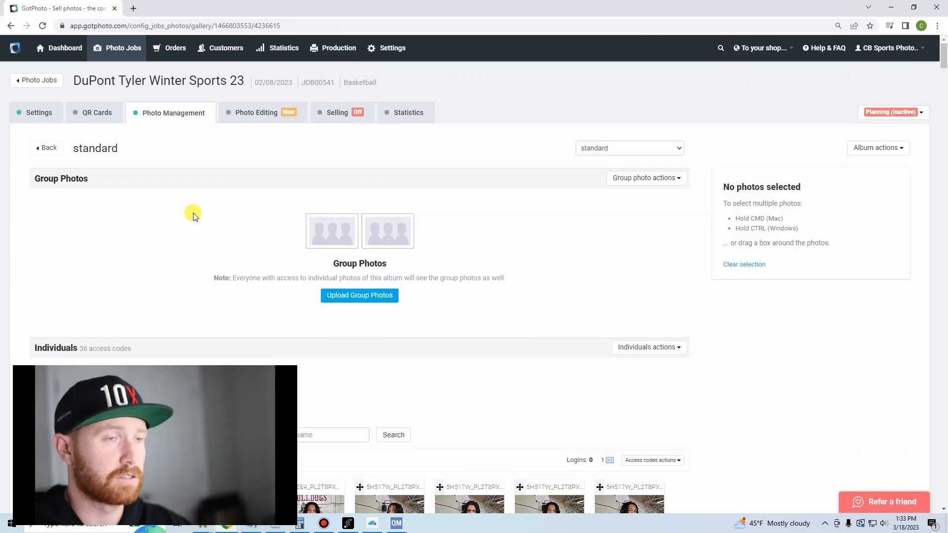
{"action": "scroll", "coordinate": [195, 218], "scroll_direction": "down", "scroll_amount": 4}
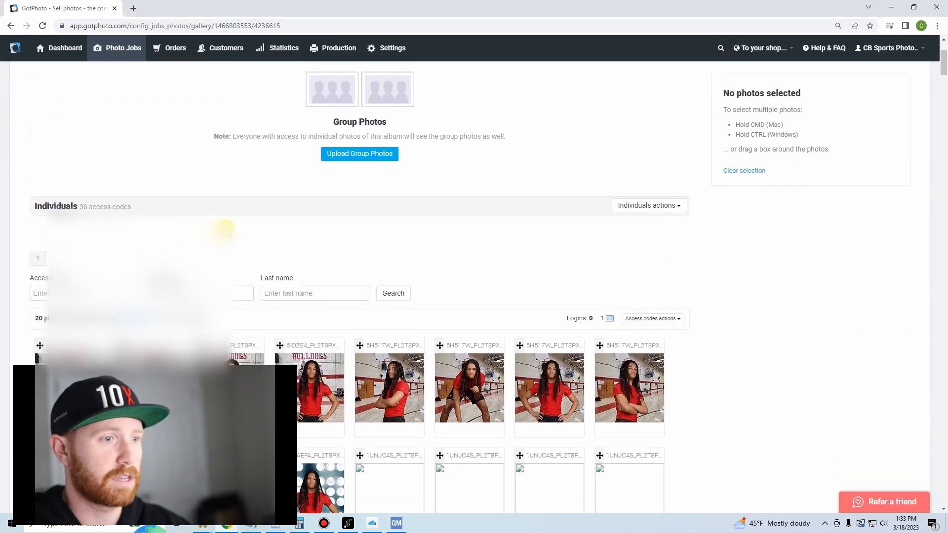
{"action": "scroll", "coordinate": [188, 197], "scroll_direction": "up", "scroll_amount": 4}
{"action": "left_click", "coordinate": [164, 122]}
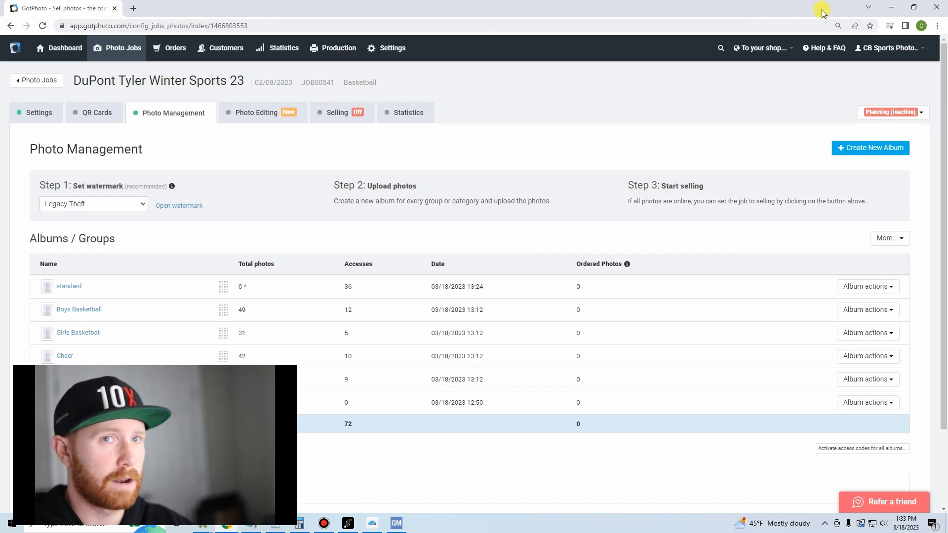
{"action": "left_click", "coordinate": [916, 7]}
{"action": "left_click_drag", "start_coordinate": [561, 64], "coordinate": [587, 6]}
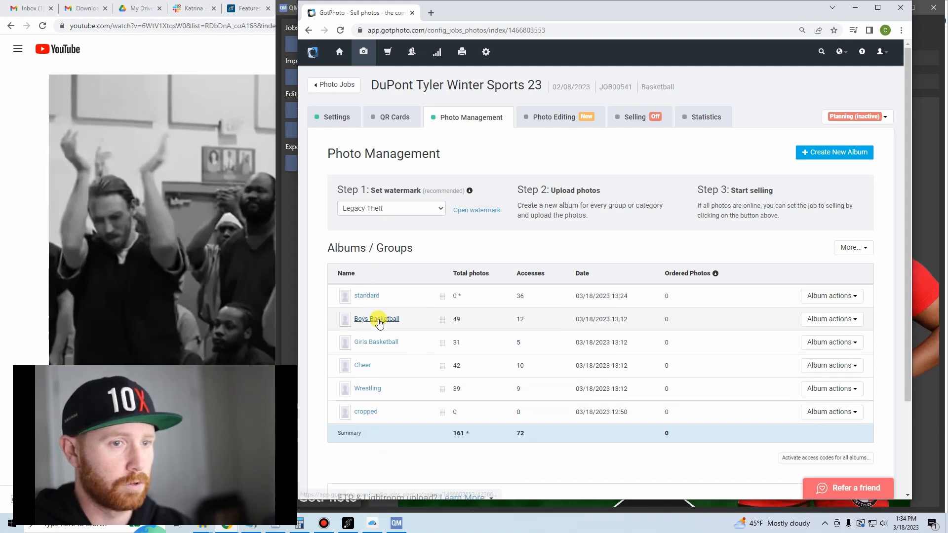
Permanently delete the Boys Basketball and cropped albums from the DuPont Tyler Winter Sports 23 job.
{"action": "left_click", "coordinate": [832, 319]}
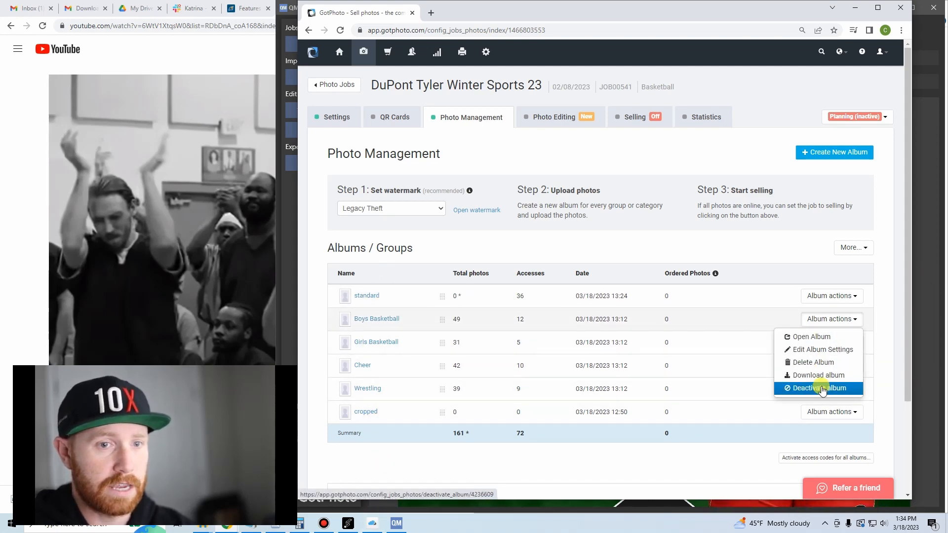
{"action": "left_click", "coordinate": [813, 363]}
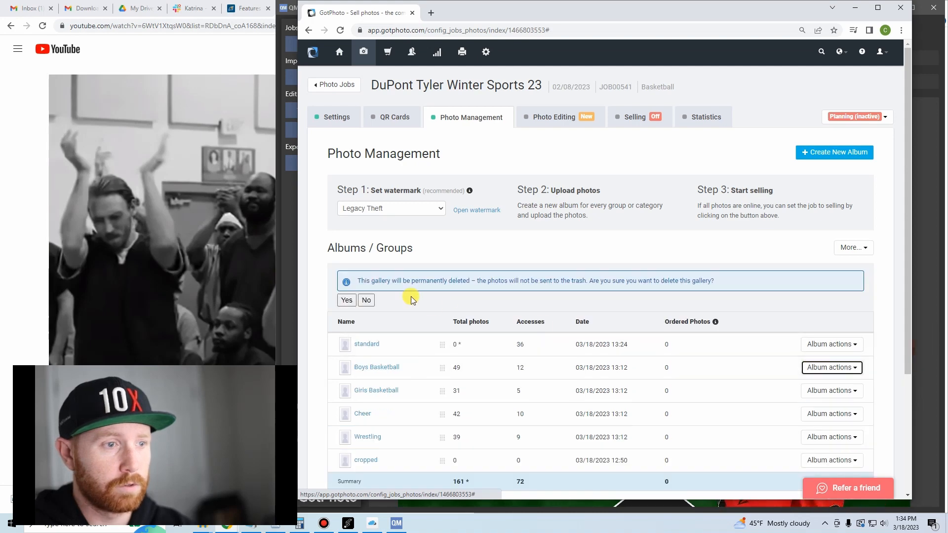
{"action": "left_click", "coordinate": [347, 301]}
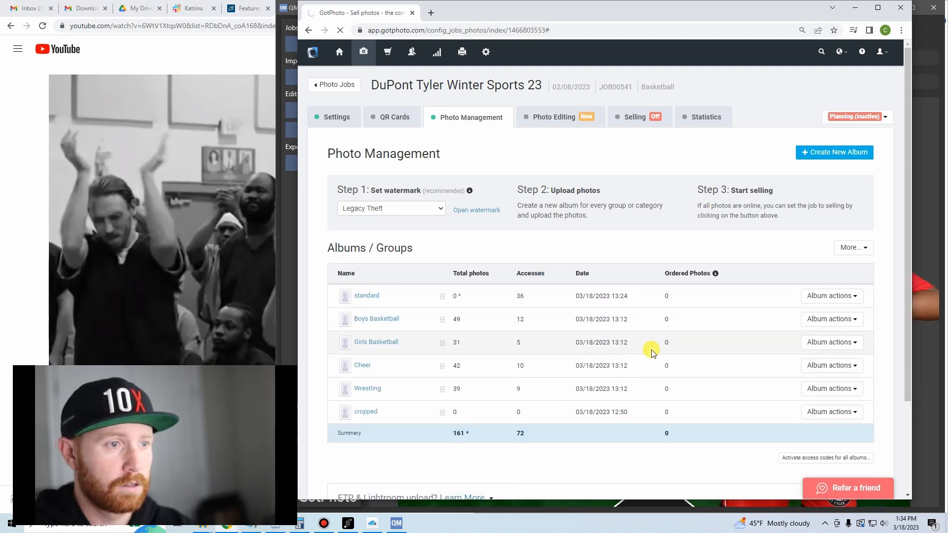
{"action": "left_click", "coordinate": [832, 388]}
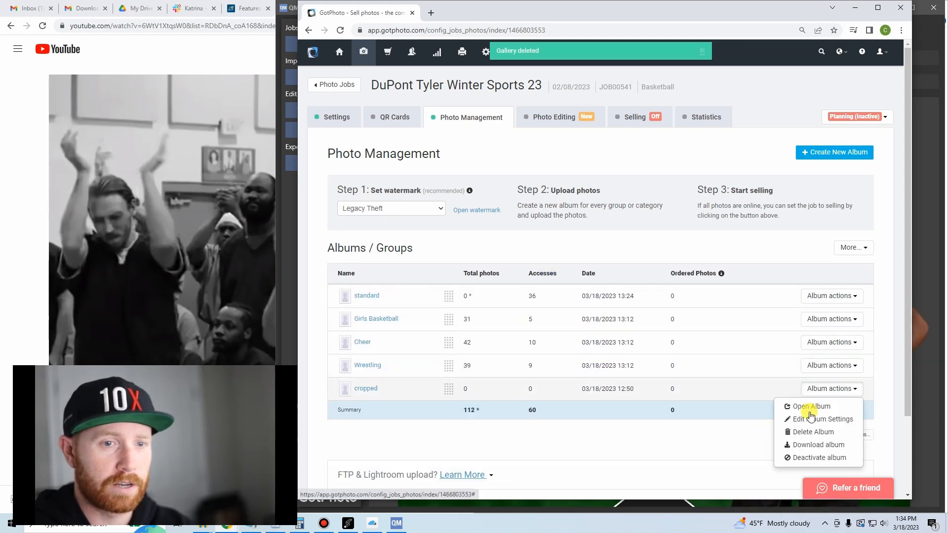
{"action": "left_click", "coordinate": [813, 432]}
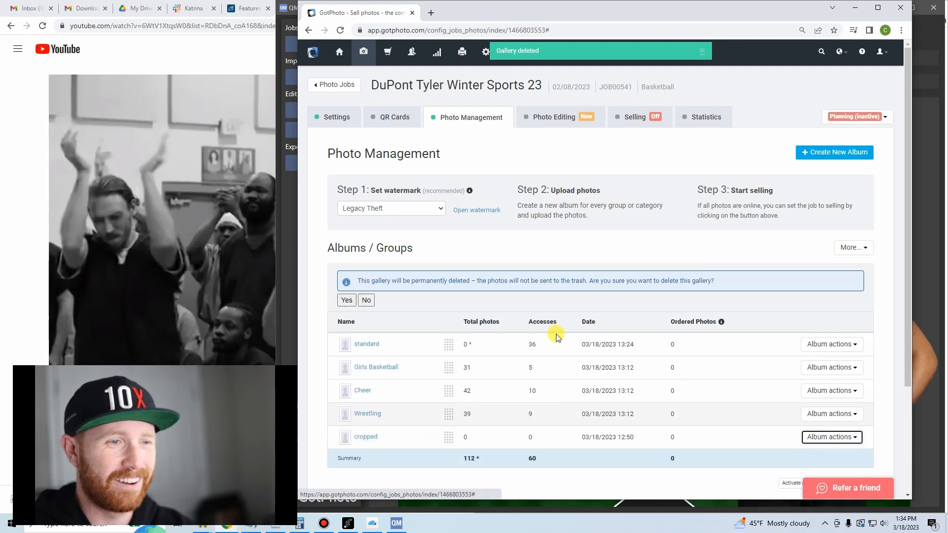
{"action": "left_click", "coordinate": [345, 301]}
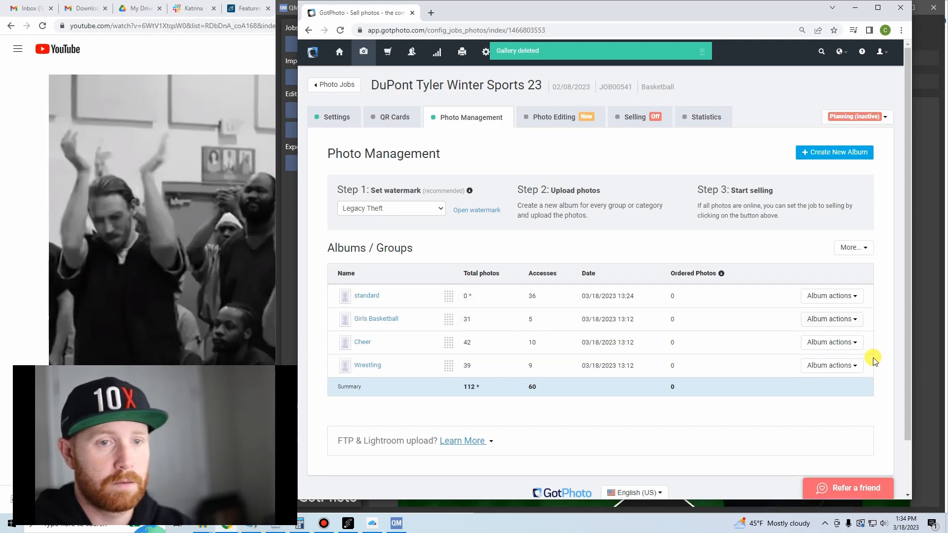
Permanently delete the Wrestling and Cheer albums from the DuPont Tyler Winter Sports 23 job.
{"action": "left_click", "coordinate": [835, 365]}
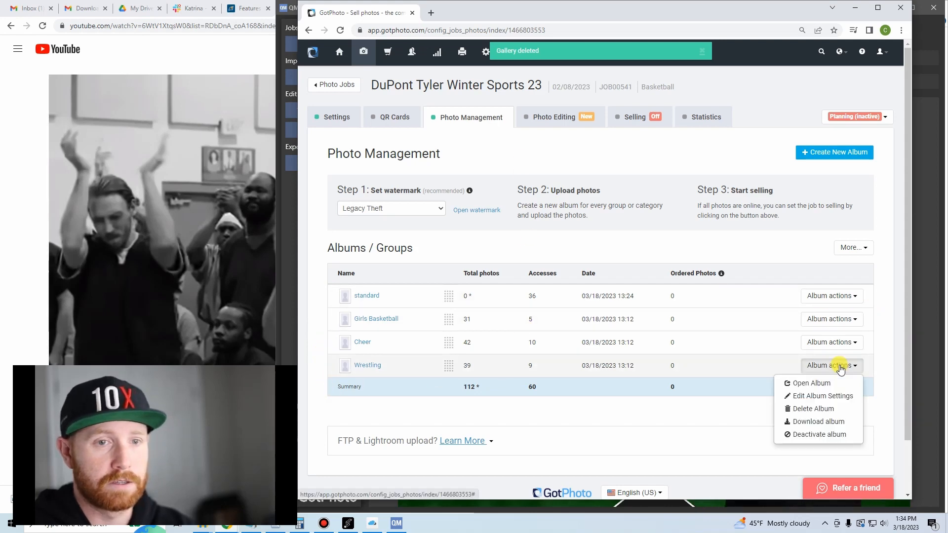
{"action": "left_click", "coordinate": [827, 409]}
{"action": "left_click", "coordinate": [343, 300]}
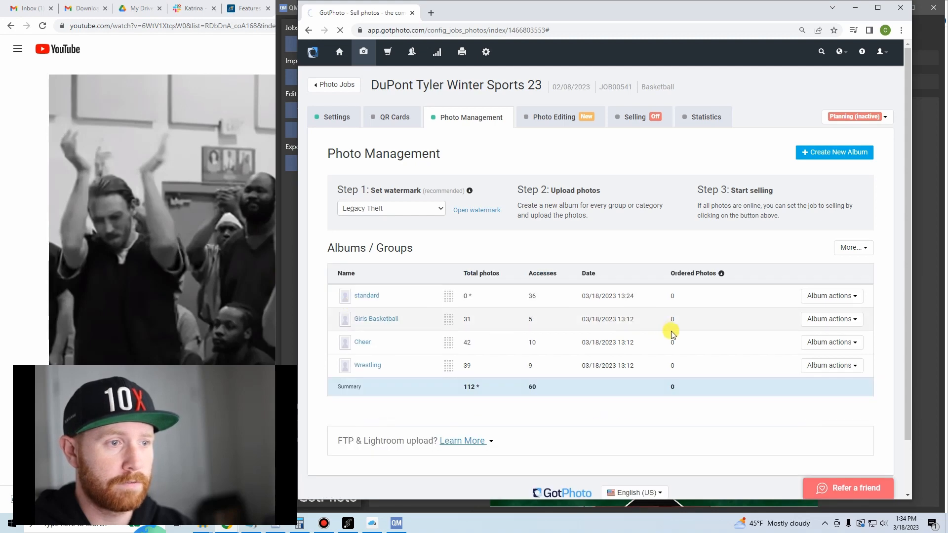
{"action": "left_click", "coordinate": [820, 348]}
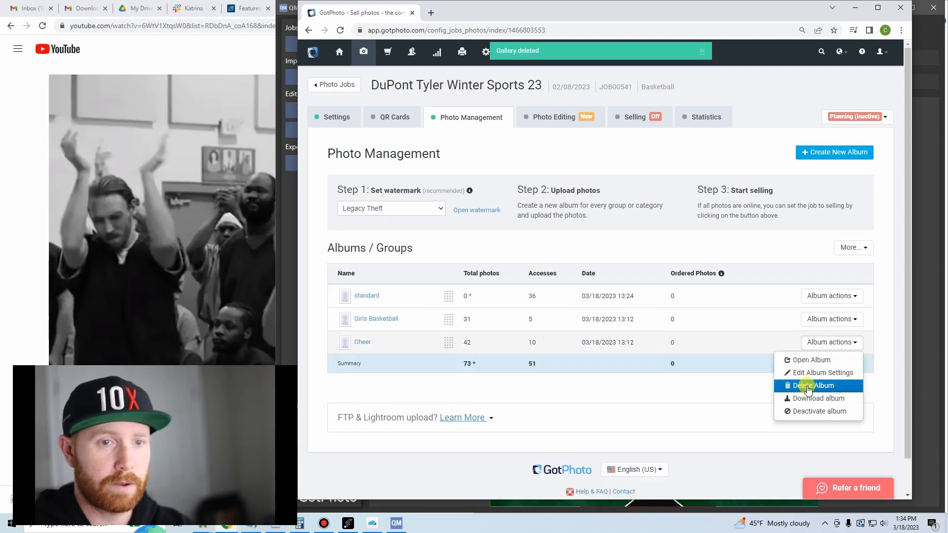
{"action": "left_click", "coordinate": [813, 387]}
{"action": "left_click", "coordinate": [343, 300]}
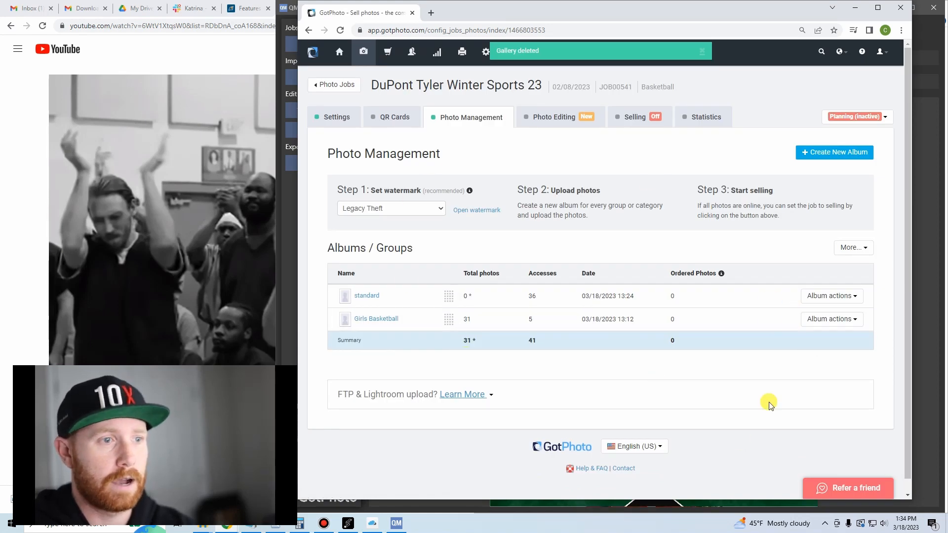
Permanently delete the Girls Basketball album from the DuPont Tyler Winter Sports 23 job.
{"action": "left_click", "coordinate": [820, 319]}
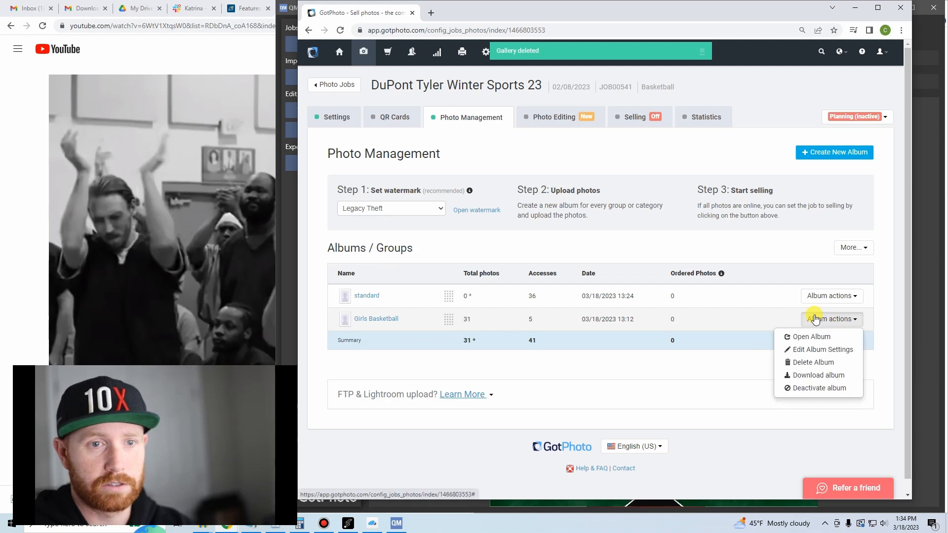
{"action": "left_click", "coordinate": [824, 363]}
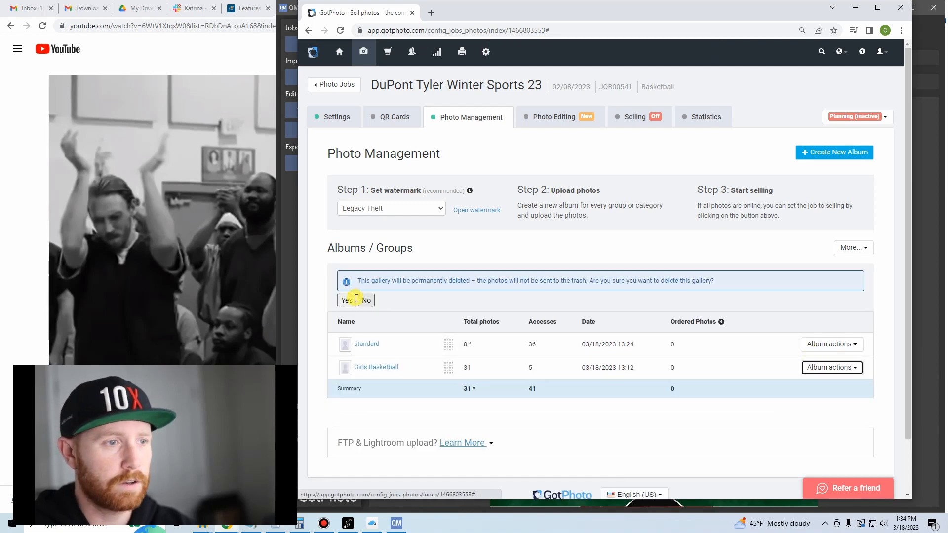
{"action": "left_click", "coordinate": [344, 299]}
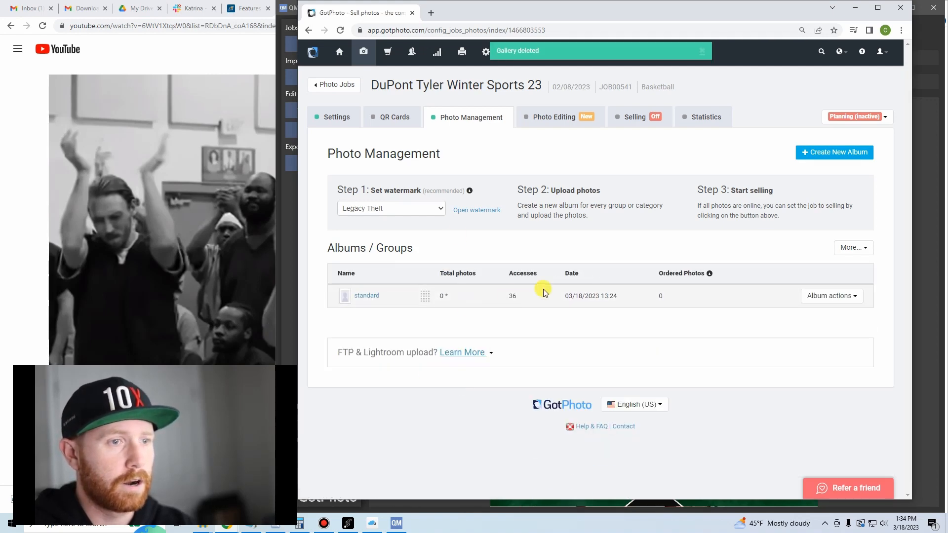
Open the standard album and resort its individual photos to albums, confirming the sorting.
{"action": "left_click", "coordinate": [371, 296]}
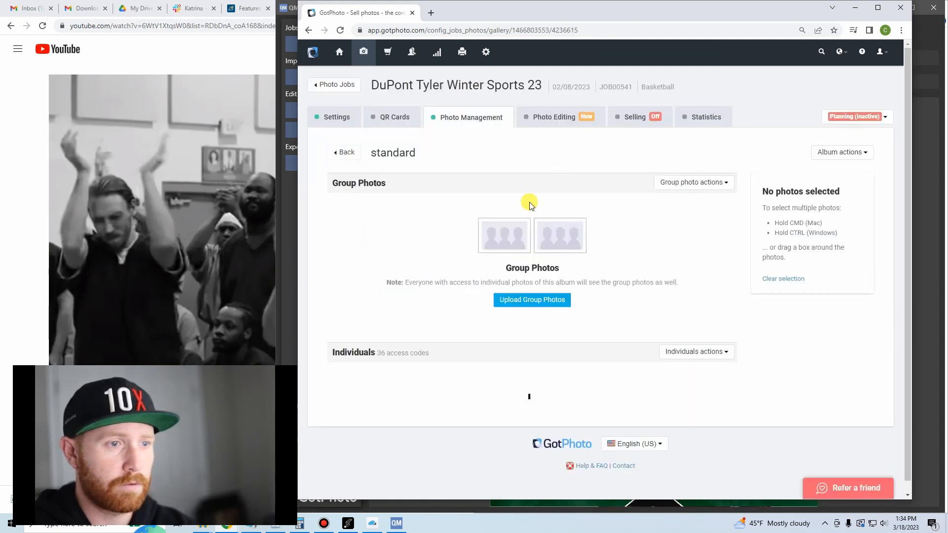
{"action": "scroll", "coordinate": [642, 237], "scroll_direction": "down", "scroll_amount": 3}
{"action": "left_click", "coordinate": [681, 197]}
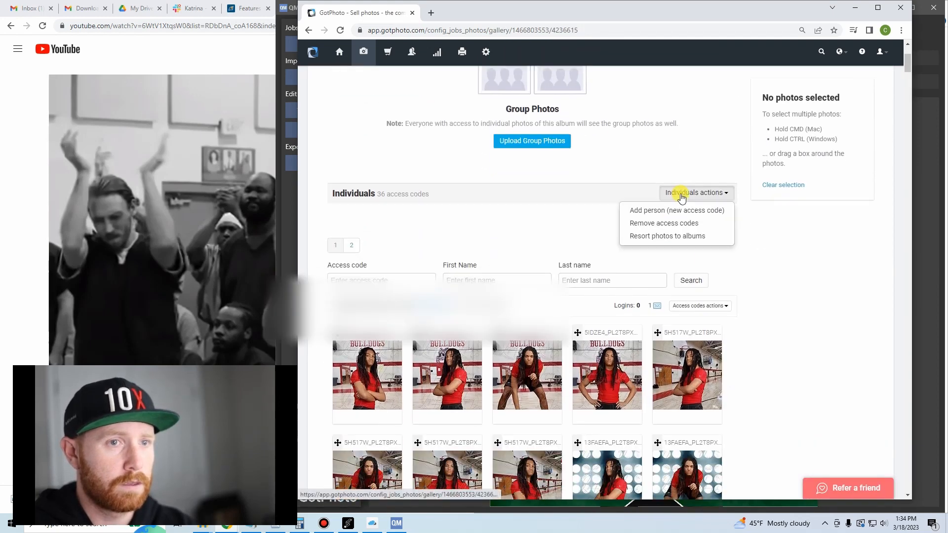
{"action": "left_click", "coordinate": [684, 236]}
{"action": "left_click", "coordinate": [464, 148]}
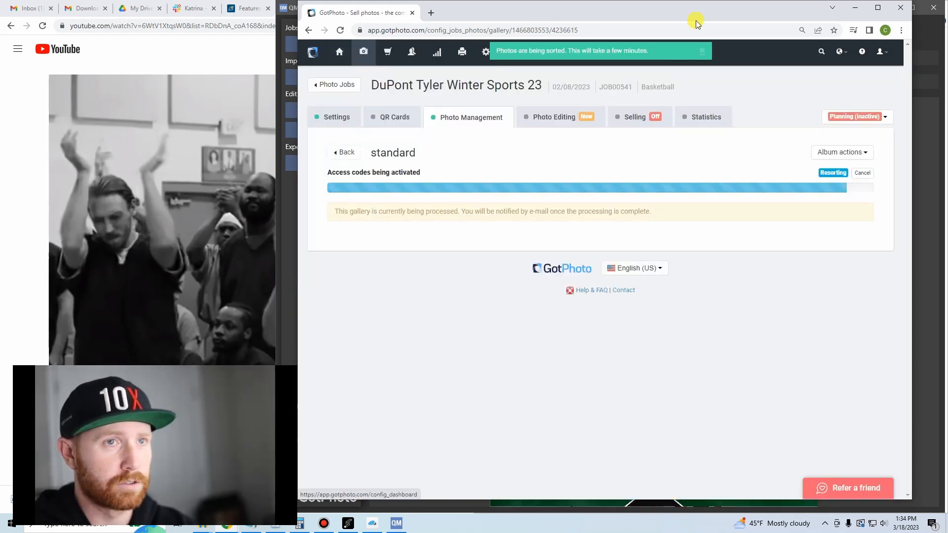
Move the browser window aside to check the QMate export progress while the standard album is sorted, and move it back.
{"action": "left_click_drag", "start_coordinate": [691, 13], "coordinate": [561, 44]}
{"action": "left_click_drag", "start_coordinate": [669, 78], "coordinate": [676, 77]}
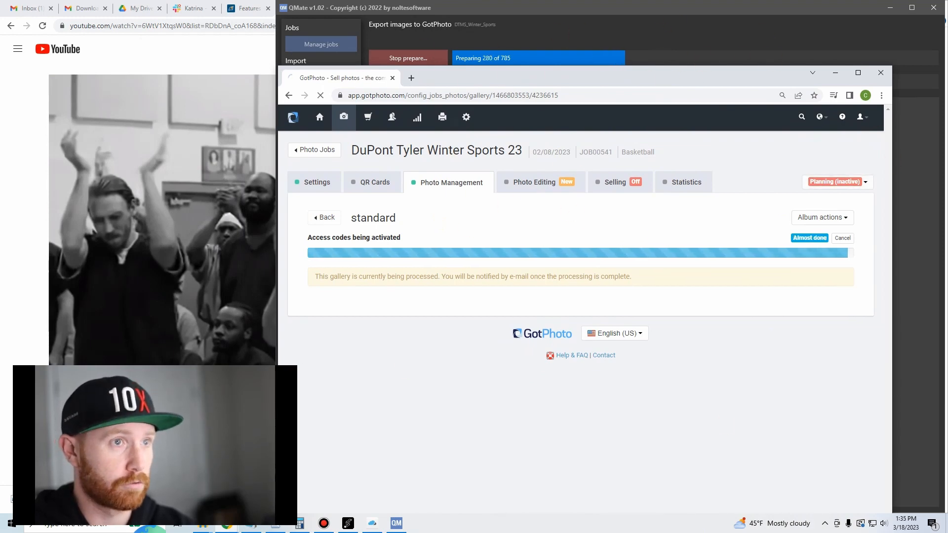
{"action": "left_click_drag", "start_coordinate": [553, 79], "coordinate": [570, 16]}
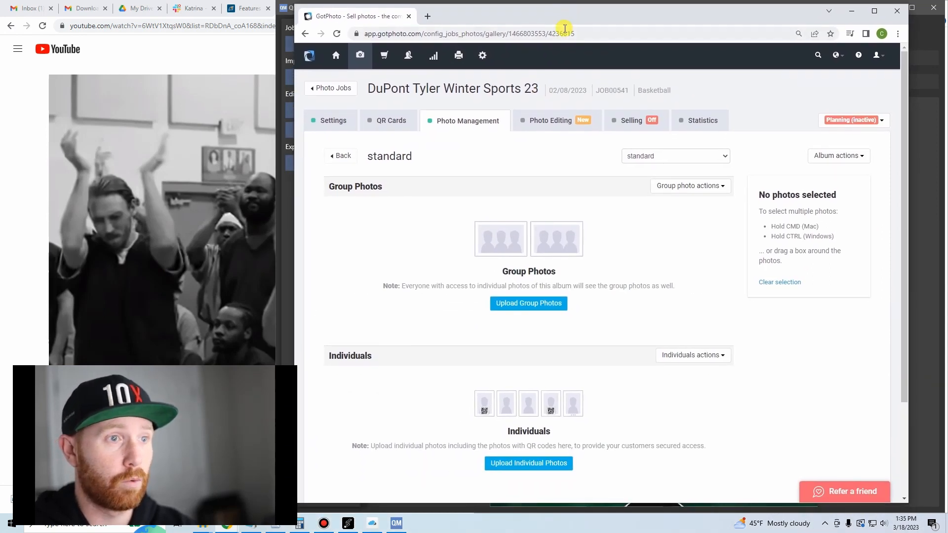
Return to the job's album overview and permanently delete the standard album.
{"action": "left_click", "coordinate": [464, 126]}
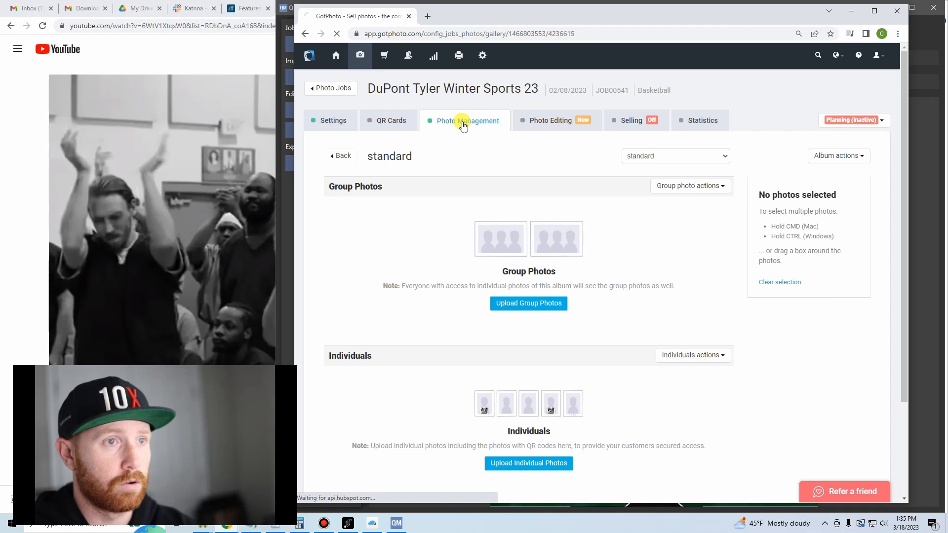
{"action": "scroll", "coordinate": [423, 271], "scroll_direction": "down", "scroll_amount": 3}
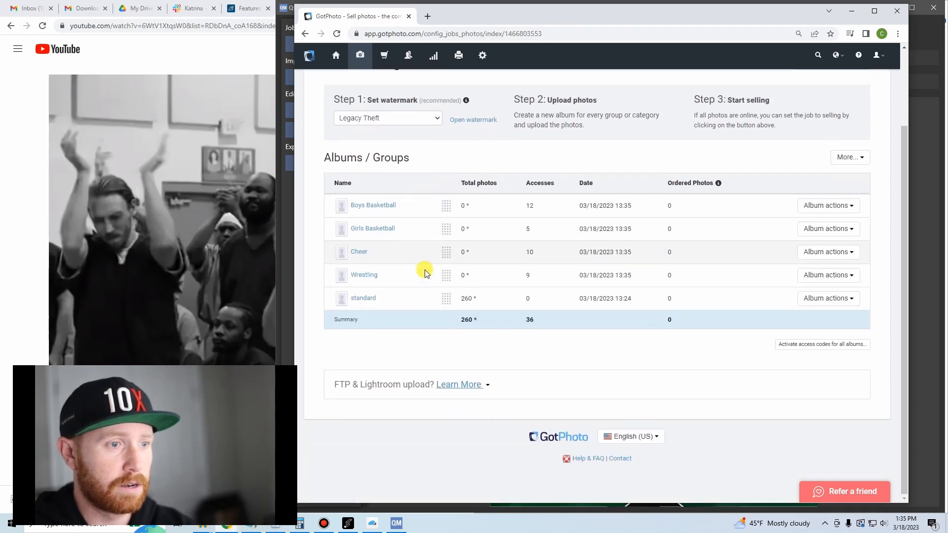
{"action": "left_click", "coordinate": [837, 299]}
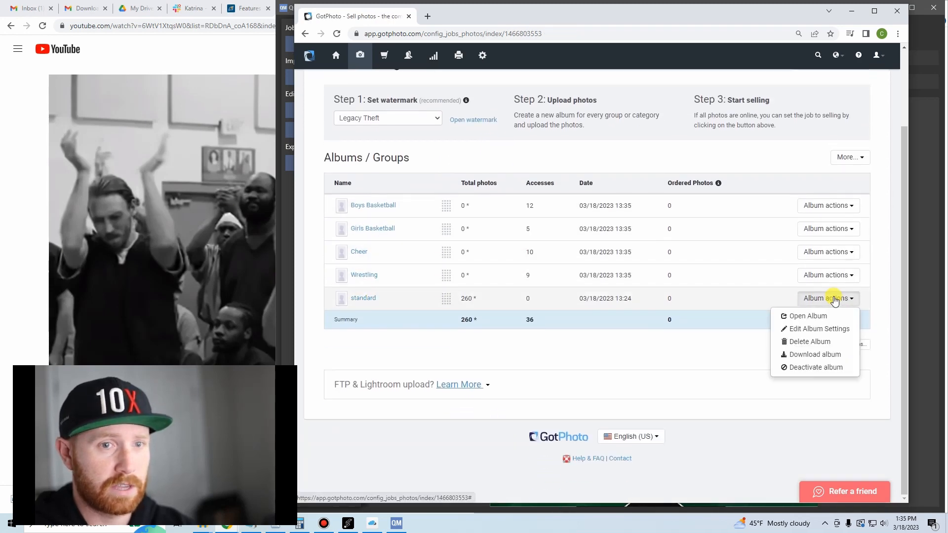
{"action": "left_click", "coordinate": [795, 342]}
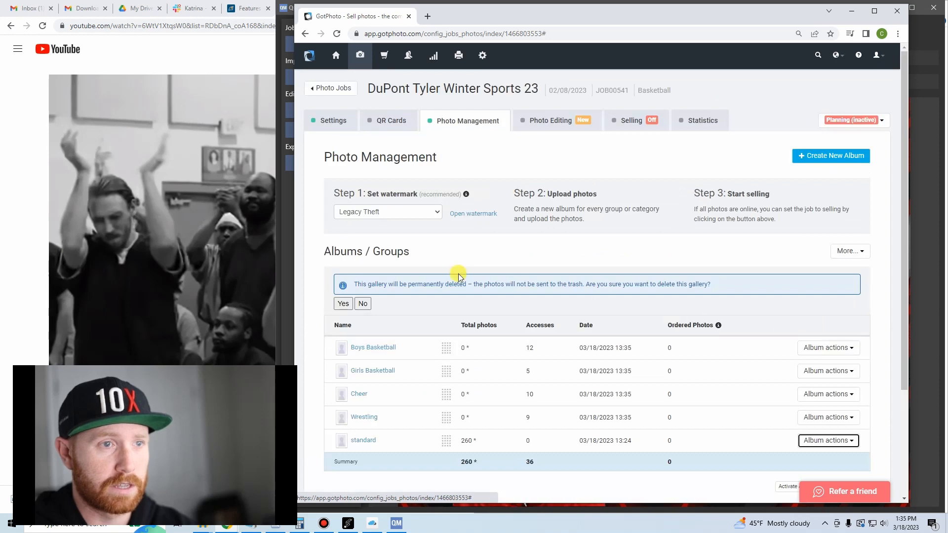
{"action": "left_click", "coordinate": [344, 304]}
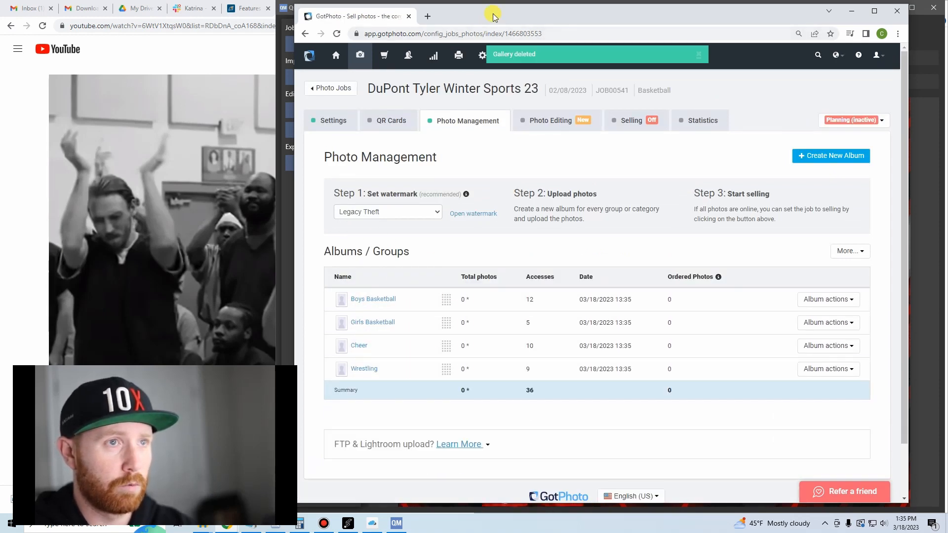
Place the browser beside the JPGteams folder, upload b_basketball copy.jpg as the Boys Basketball album's group photo, and check the QMate export progress.
{"action": "left_click", "coordinate": [385, 299]}
{"action": "left_click_drag", "start_coordinate": [622, 15], "coordinate": [1, 148]}
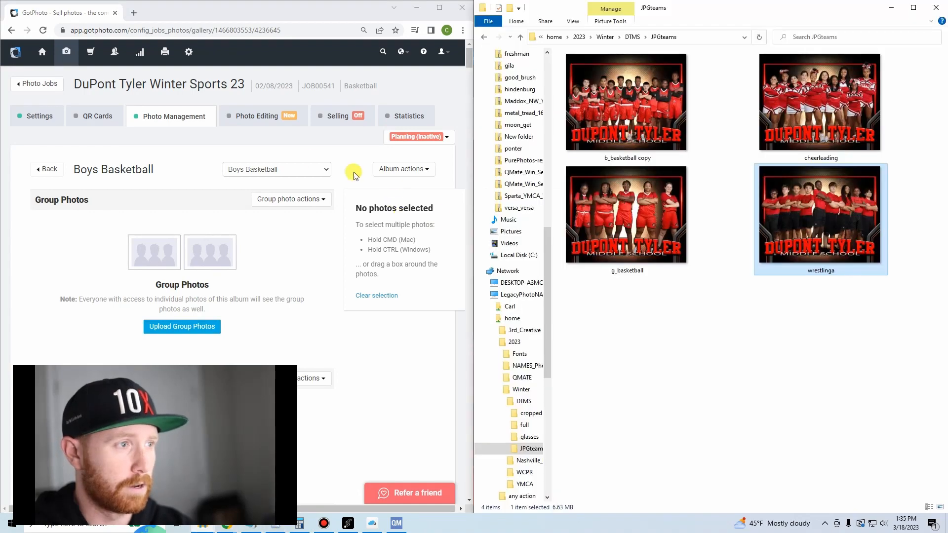
{"action": "left_click", "coordinate": [163, 331]}
{"action": "left_click_drag", "start_coordinate": [655, 123], "coordinate": [369, 346]}
{"action": "left_click", "coordinate": [405, 249]}
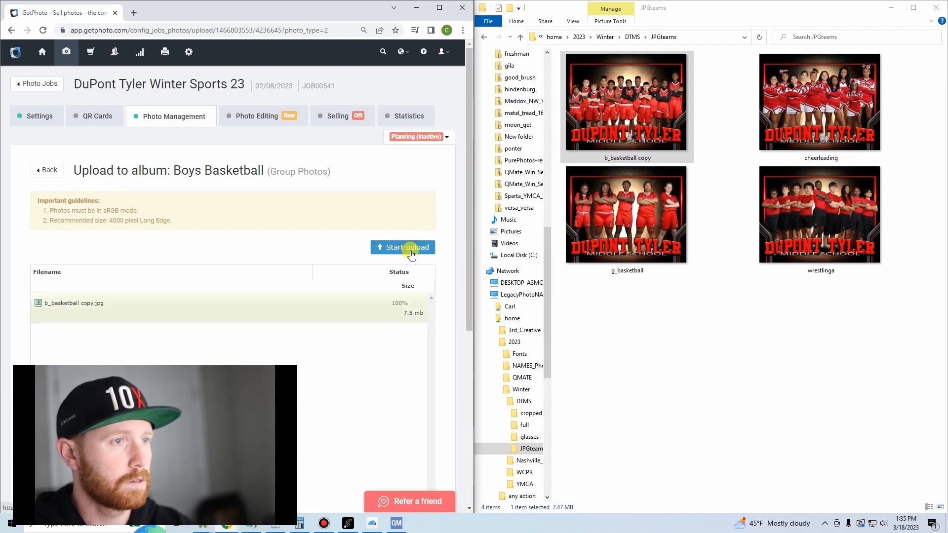
{"action": "left_click", "coordinate": [396, 523]}
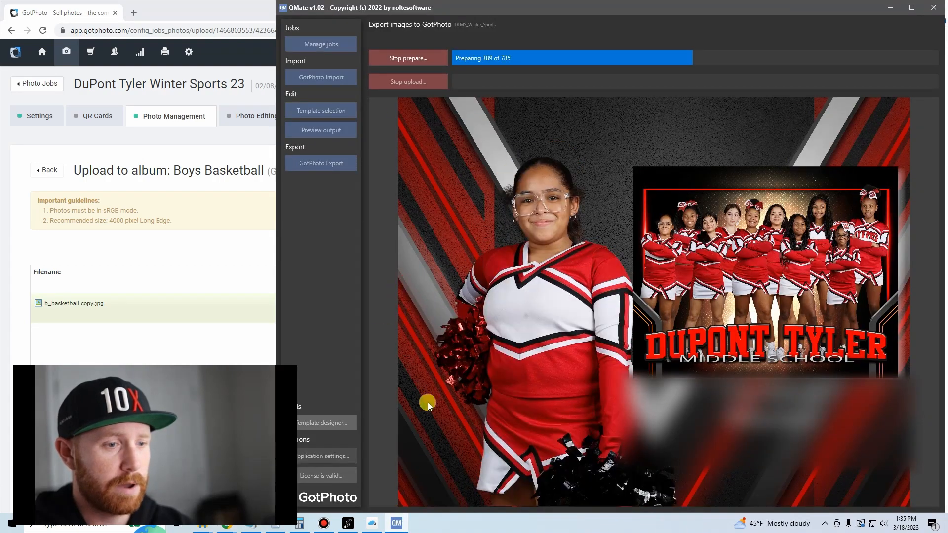
{"action": "left_click", "coordinate": [395, 524]}
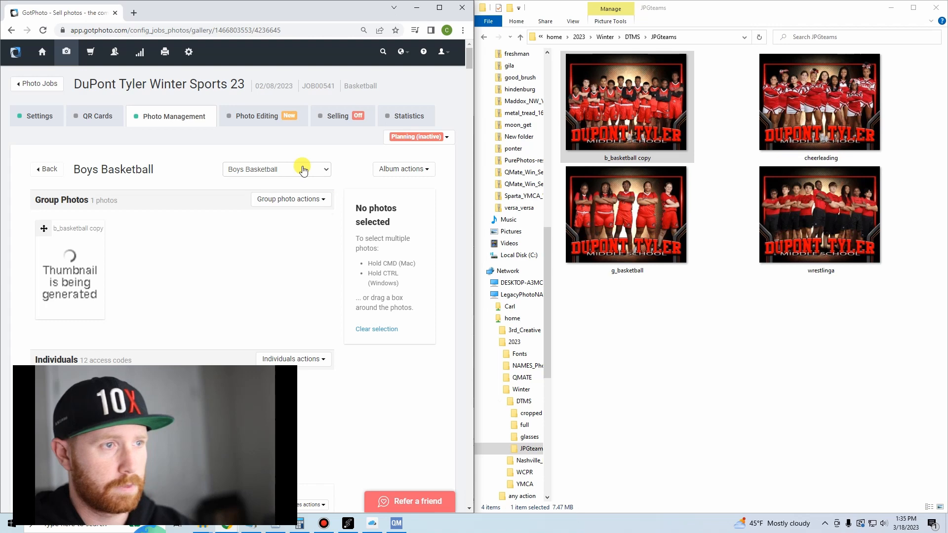
Switch to the Girls Basketball album and upload the g_basketball team image from the JPGteams folder as its group photo.
{"action": "left_click", "coordinate": [304, 171]}
{"action": "key", "text": "Down"}
{"action": "key", "text": "Return"}
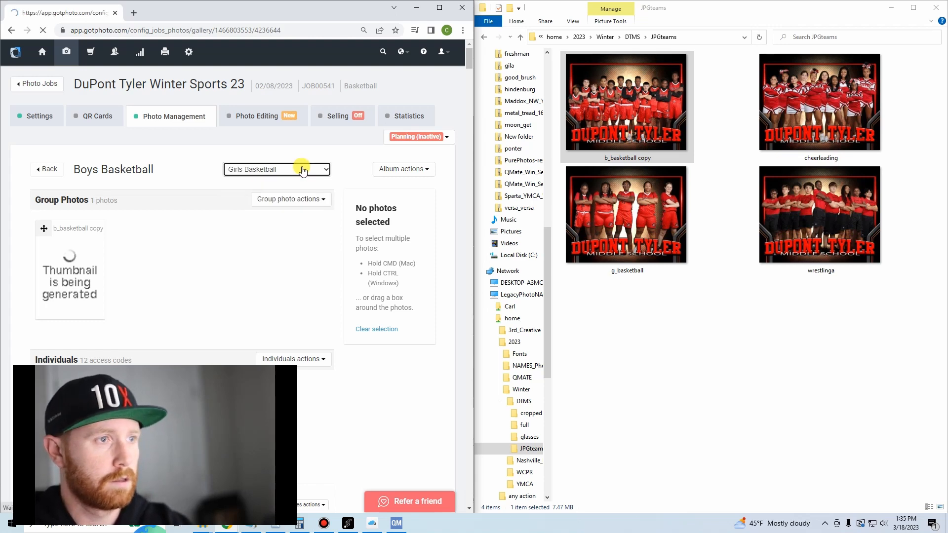
{"action": "left_click", "coordinate": [190, 327]}
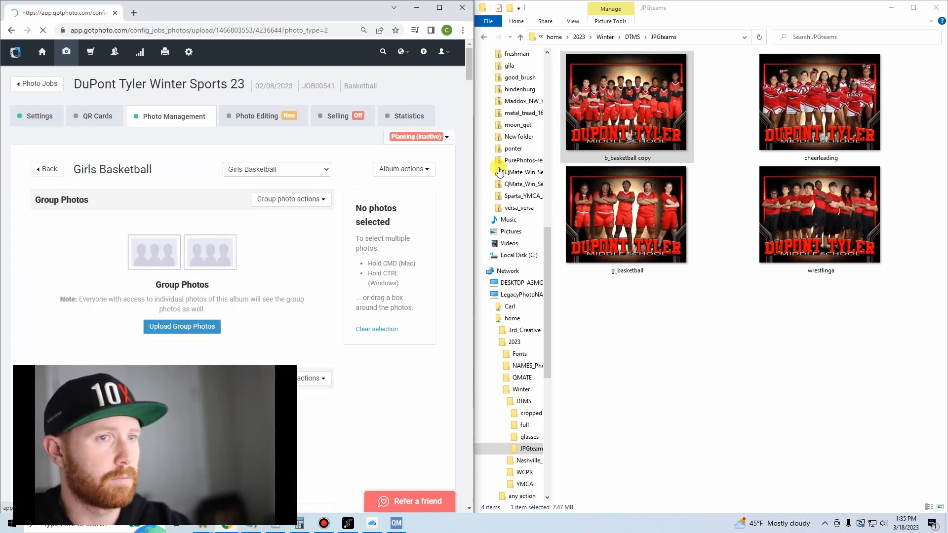
{"action": "left_click_drag", "start_coordinate": [621, 218], "coordinate": [321, 340]}
{"action": "left_click", "coordinate": [399, 249]}
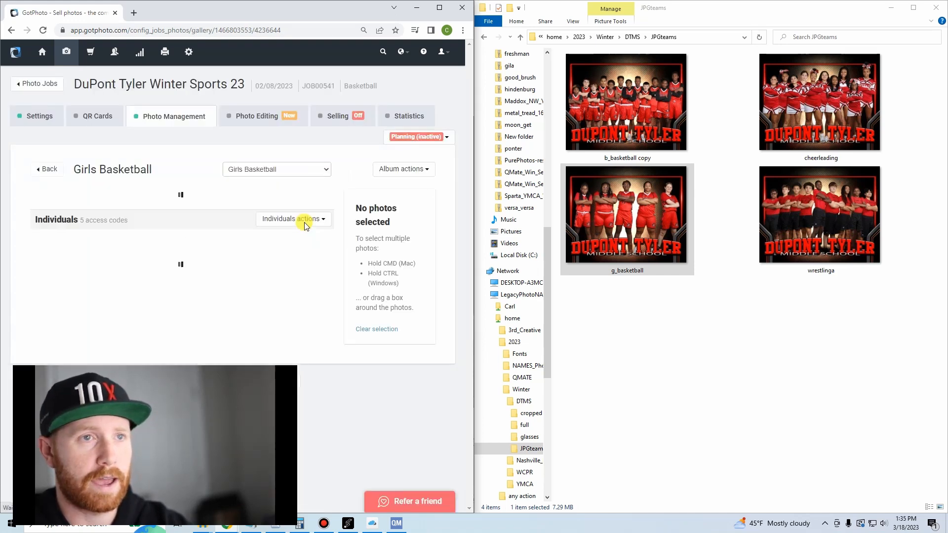
Switch to the Cheer album and upload cheerleading.jpg from the JPGteams folder as its group photo.
{"action": "left_click", "coordinate": [281, 170]}
{"action": "key", "text": "Down"}
{"action": "key", "text": "Return"}
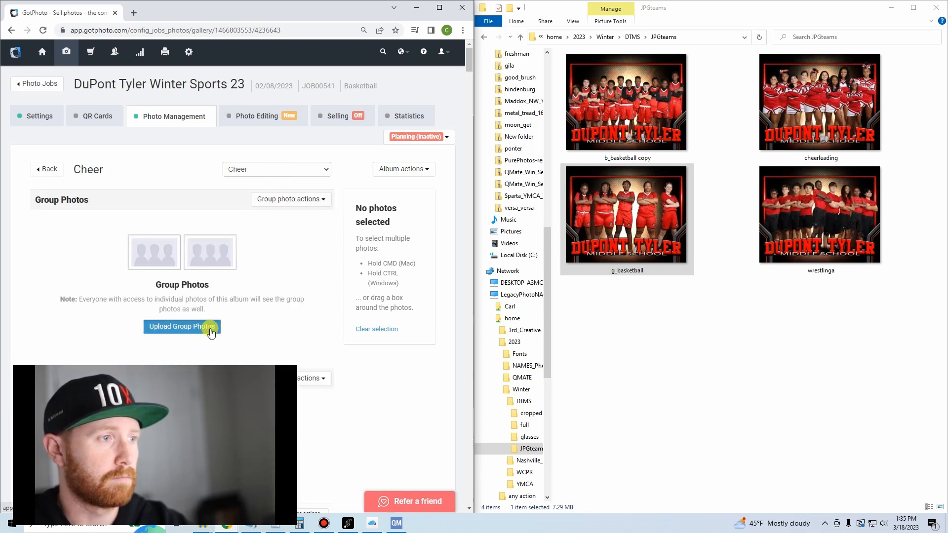
{"action": "left_click", "coordinate": [211, 333]}
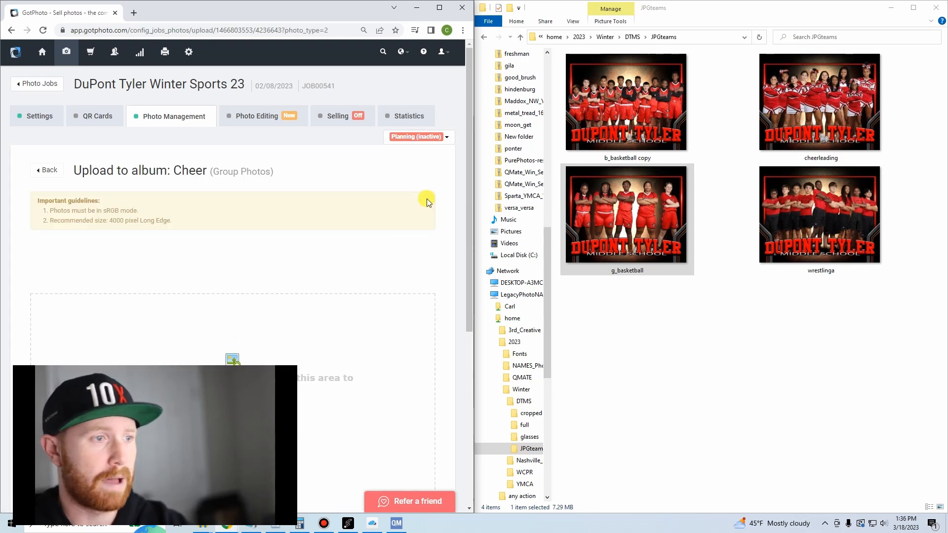
{"action": "scroll", "coordinate": [346, 231], "scroll_direction": "down", "scroll_amount": 1}
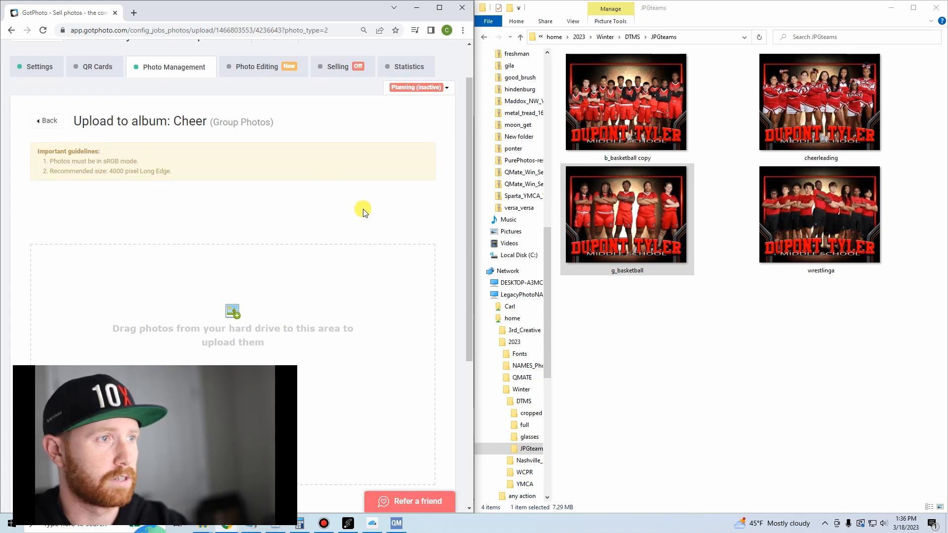
{"action": "scroll", "coordinate": [363, 213], "scroll_direction": "up", "scroll_amount": 1}
{"action": "left_click_drag", "start_coordinate": [780, 97], "coordinate": [368, 351]}
{"action": "left_click", "coordinate": [416, 249]}
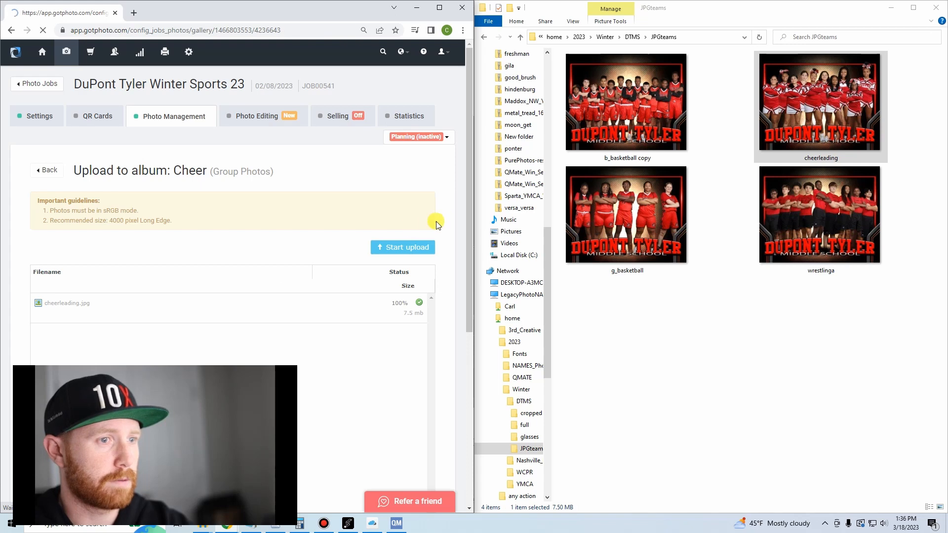
Switch to the Wrestling album and upload wrestlinga.jpg from the JPGteams folder as its group photo.
{"action": "left_click", "coordinate": [308, 170]}
{"action": "left_click", "coordinate": [304, 205]}
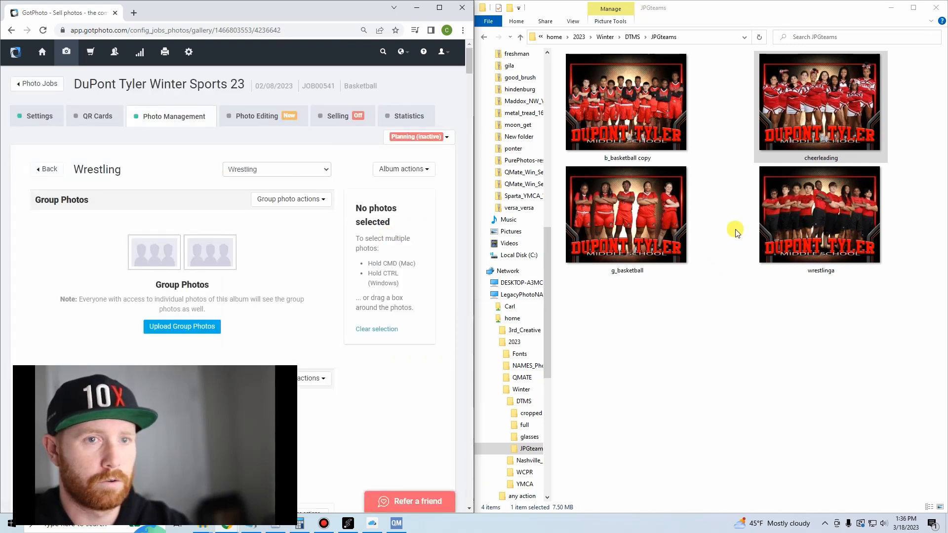
{"action": "left_click_drag", "start_coordinate": [813, 209], "coordinate": [330, 352]}
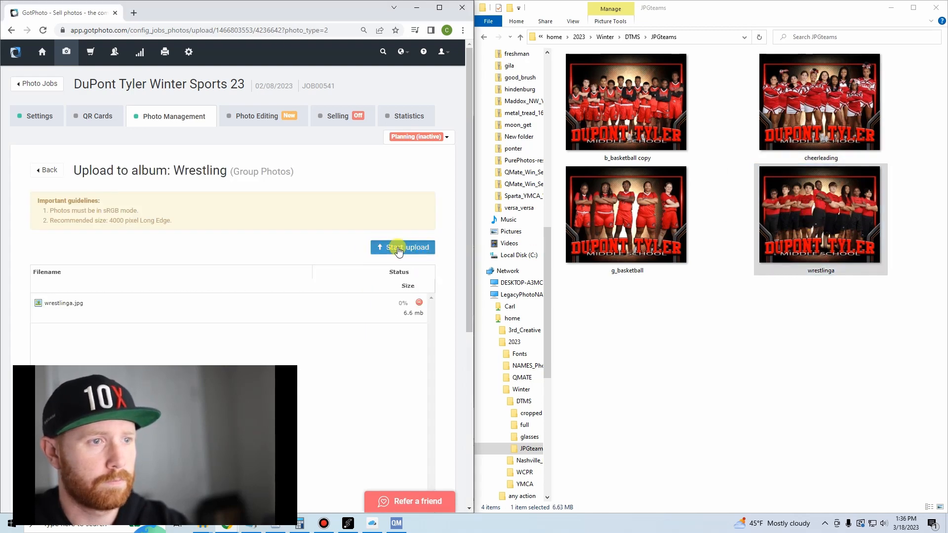
{"action": "left_click", "coordinate": [399, 249]}
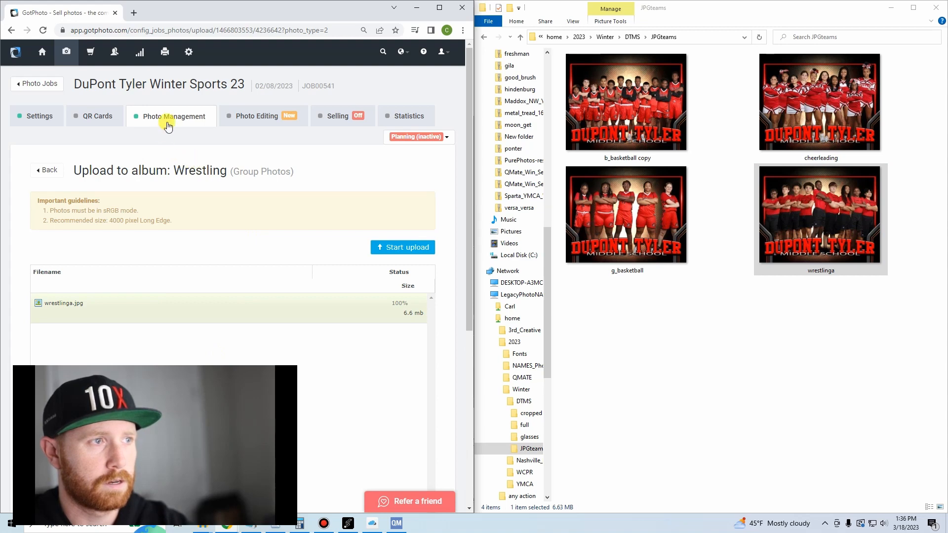
Check the export progress in QMate, then return to GotPhoto's album overview for the job and maximize the browser window.
{"action": "left_click", "coordinate": [173, 118]}
{"action": "left_click", "coordinate": [397, 524]}
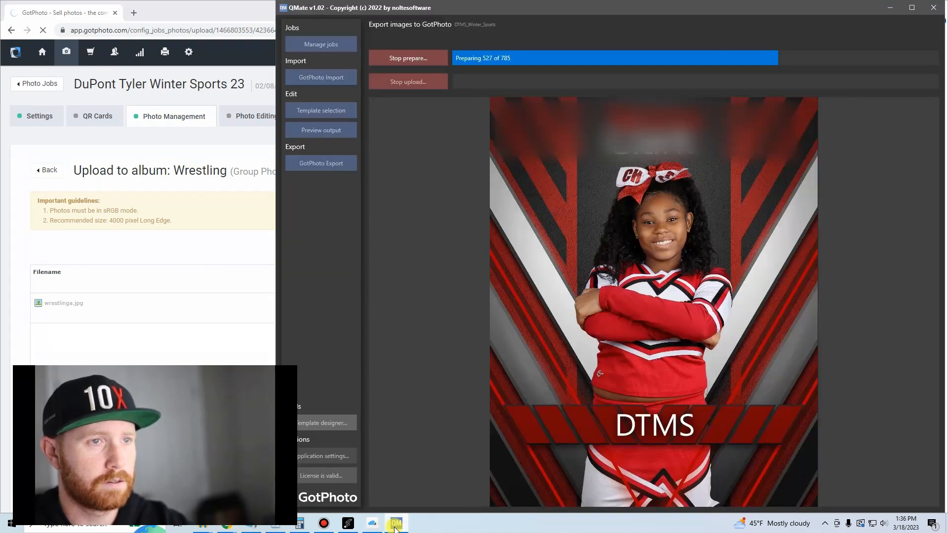
{"action": "left_click", "coordinate": [396, 524]}
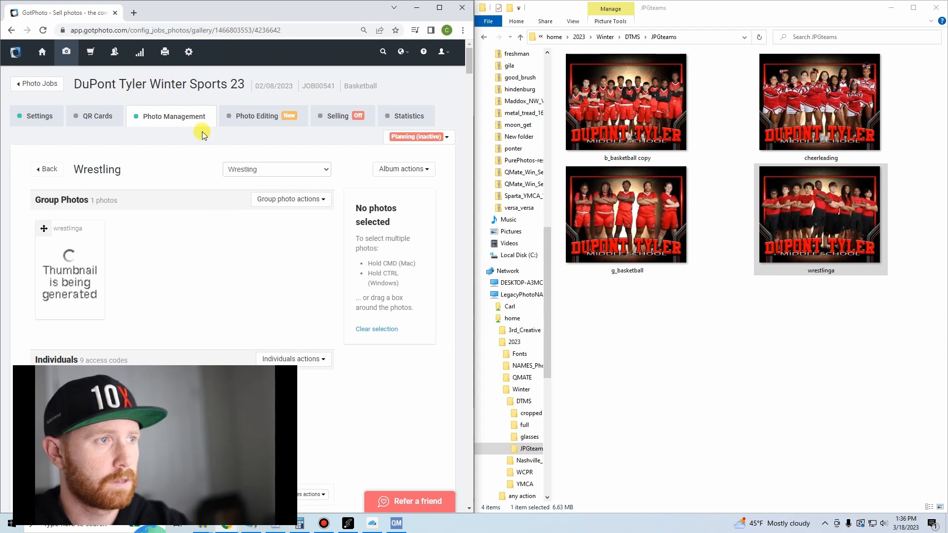
{"action": "left_click", "coordinate": [192, 117]}
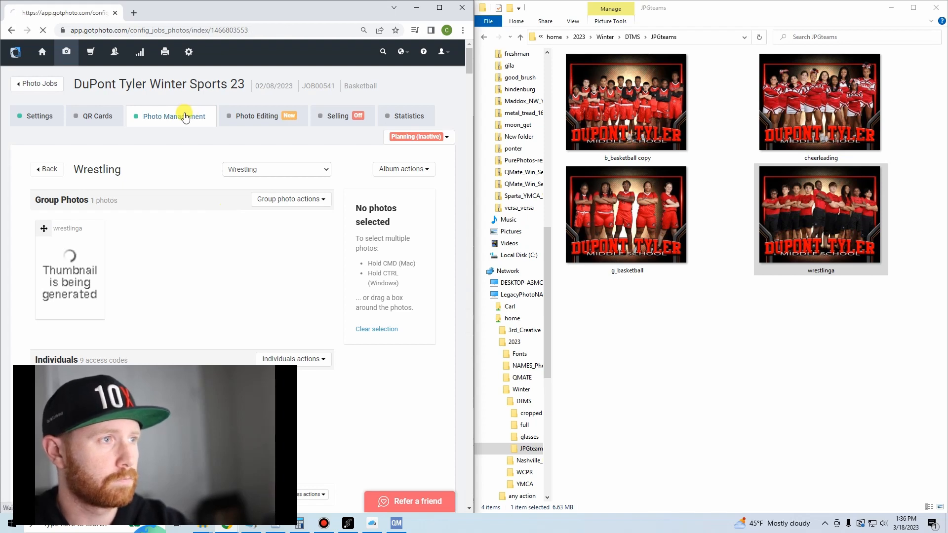
{"action": "scroll", "coordinate": [246, 217], "scroll_direction": "down", "scroll_amount": 1}
{"action": "scroll", "coordinate": [246, 218], "scroll_direction": "down", "scroll_amount": 1}
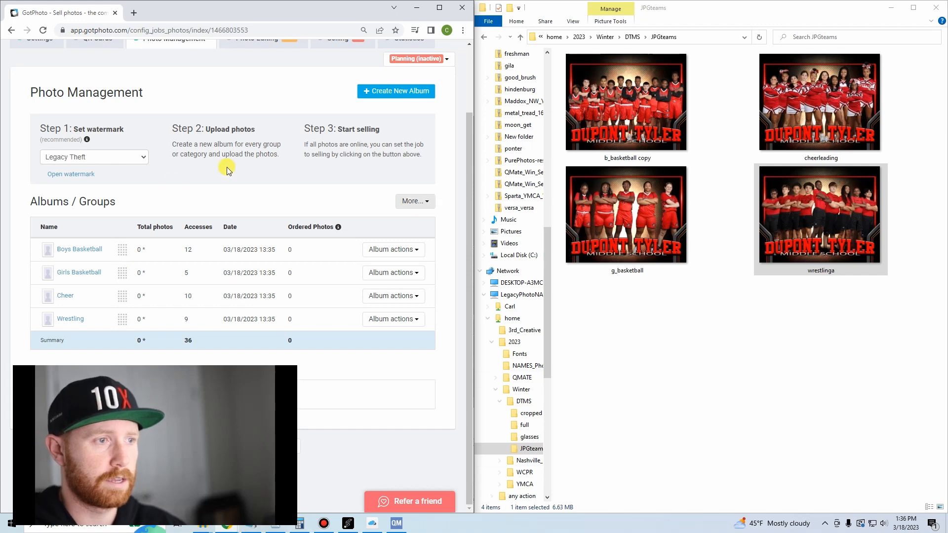
{"action": "left_click", "coordinate": [440, 8]}
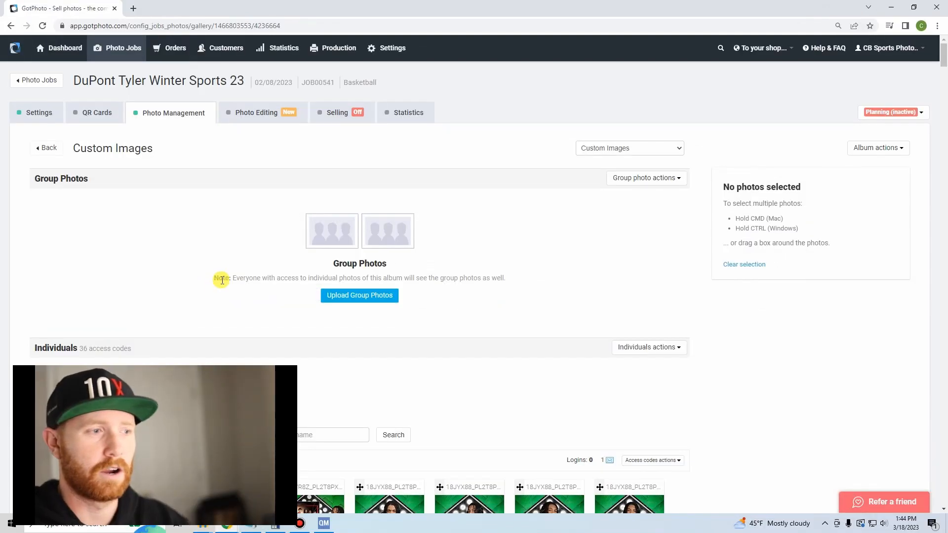
Return from the Custom Images album to the album overview and open the Wrestling album to review its photos.
{"action": "left_click", "coordinate": [141, 123]}
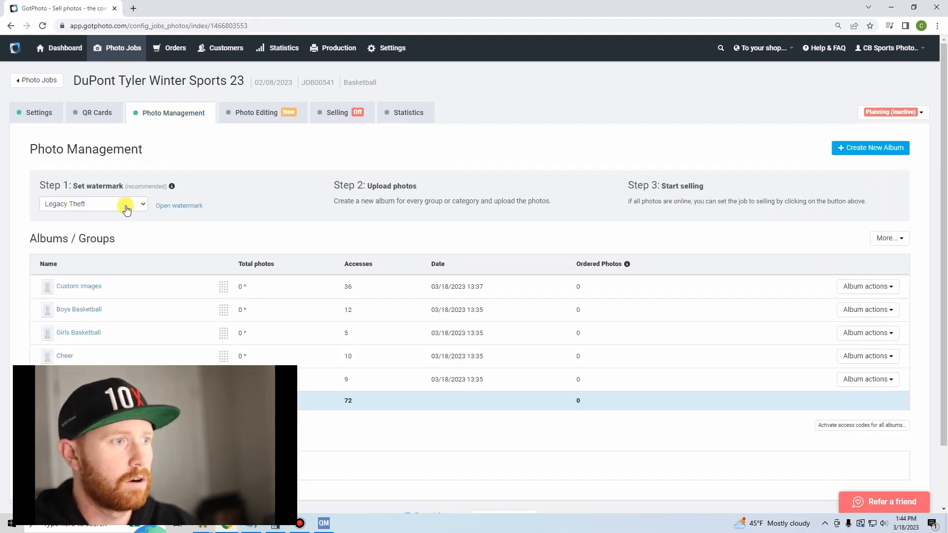
{"action": "scroll", "coordinate": [126, 210], "scroll_direction": "down", "scroll_amount": 2}
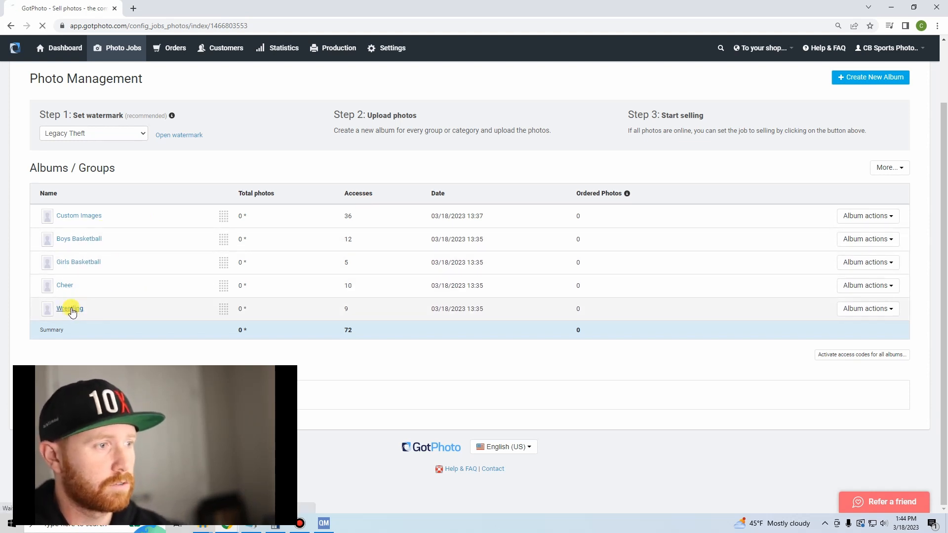
{"action": "scroll", "coordinate": [178, 250], "scroll_direction": "down", "scroll_amount": 6}
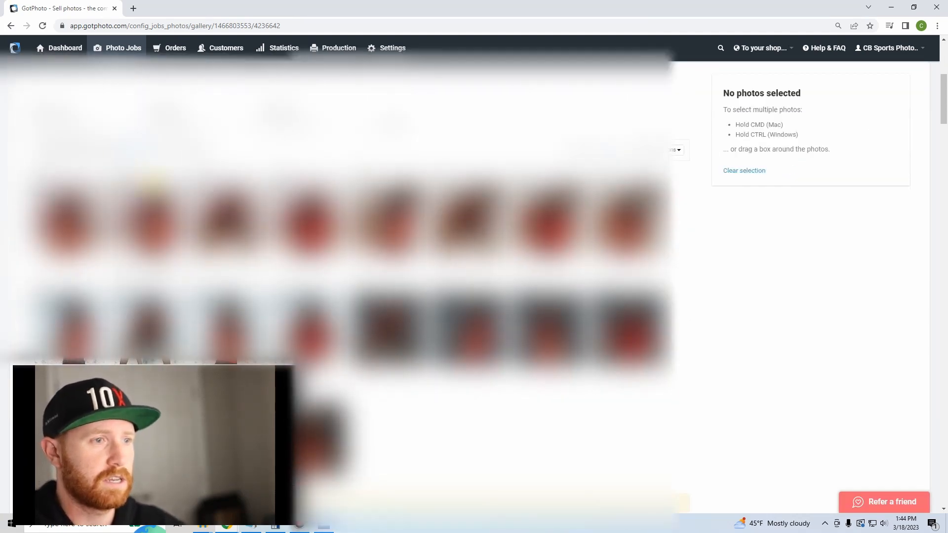
Look through the remaining photos in the Wrestling album and return to the album overview.
{"action": "scroll", "coordinate": [345, 276], "scroll_direction": "down", "scroll_amount": 5}
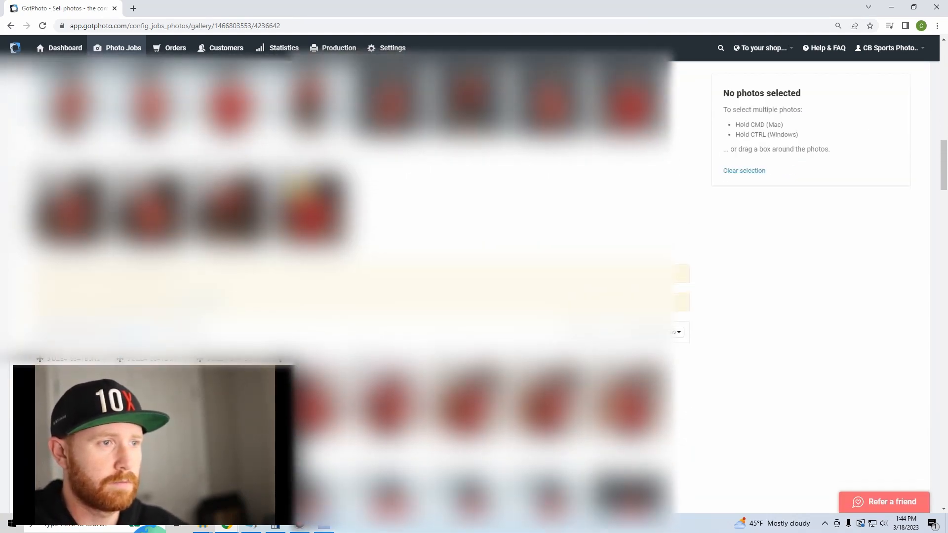
{"action": "scroll", "coordinate": [317, 279], "scroll_direction": "down", "scroll_amount": 6}
{"action": "key", "text": "alt+Left"}
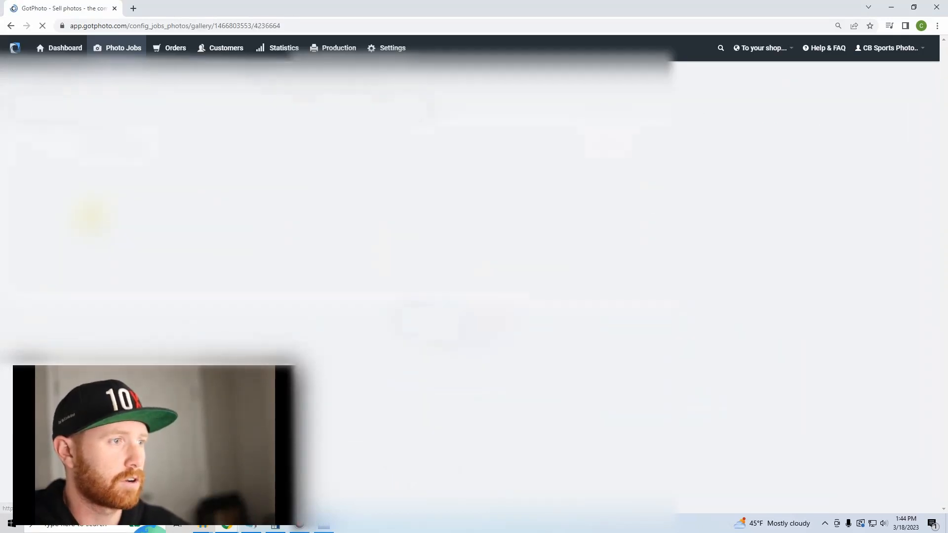
Open the Custom Images album, review each athlete's exported images, and return to the album overview.
{"action": "scroll", "coordinate": [219, 252], "scroll_direction": "down", "scroll_amount": 5}
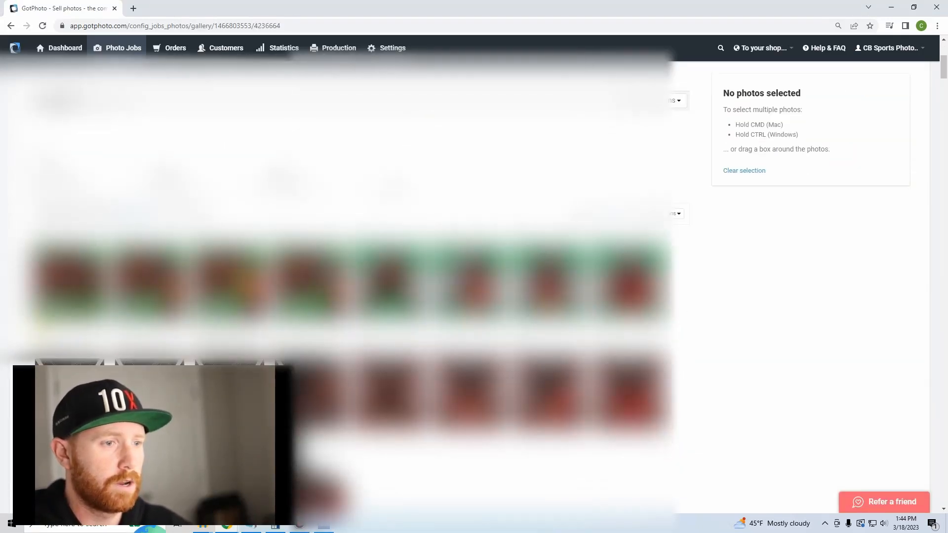
{"action": "scroll", "coordinate": [344, 286], "scroll_direction": "down", "scroll_amount": 5}
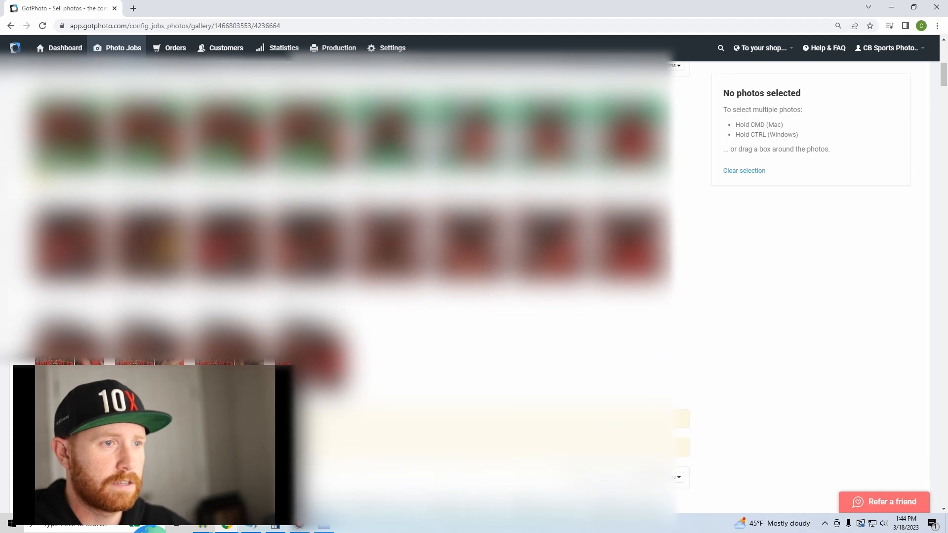
{"action": "scroll", "coordinate": [344, 286], "scroll_direction": "down", "scroll_amount": 5}
{"action": "scroll", "coordinate": [344, 286], "scroll_direction": "down", "scroll_amount": 8}
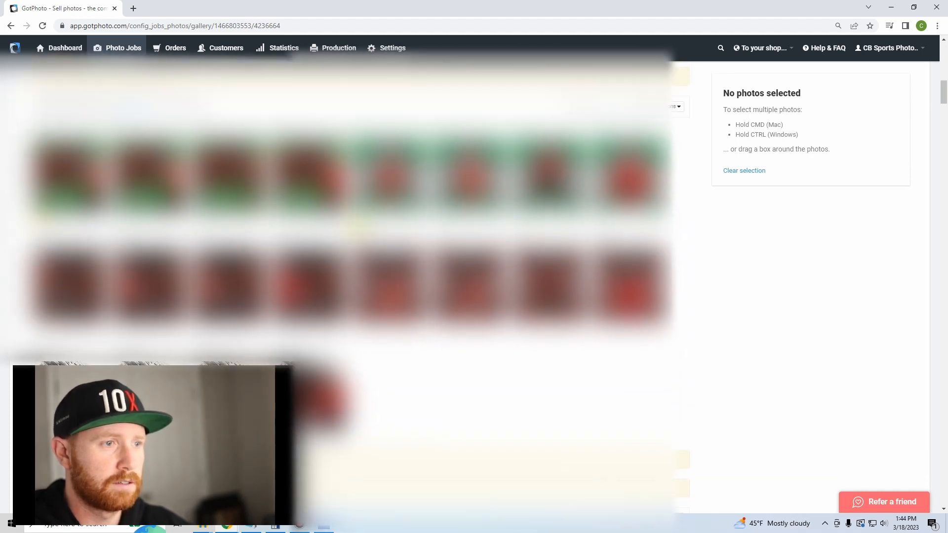
{"action": "scroll", "coordinate": [345, 287], "scroll_direction": "down", "scroll_amount": 10}
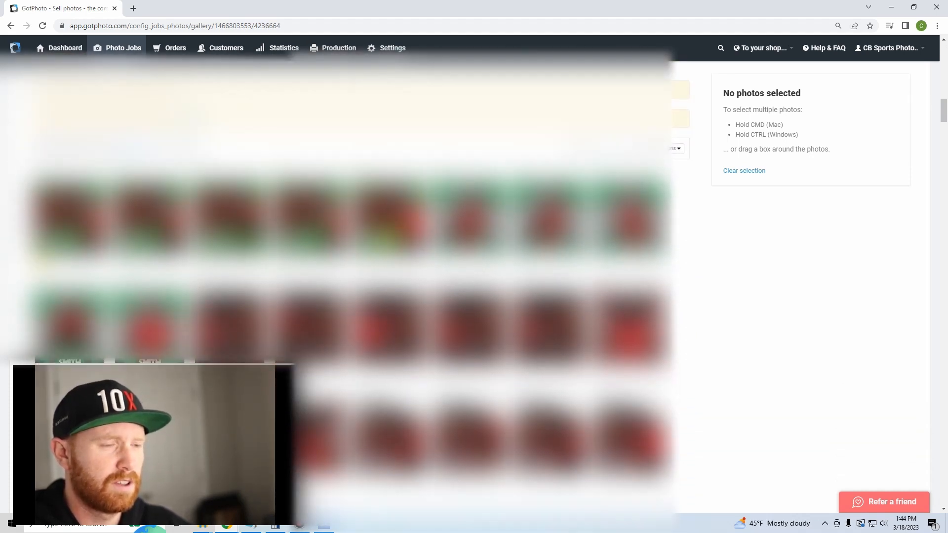
{"action": "scroll", "coordinate": [389, 256], "scroll_direction": "down", "scroll_amount": 9}
{"action": "key", "text": "alt+Left"}
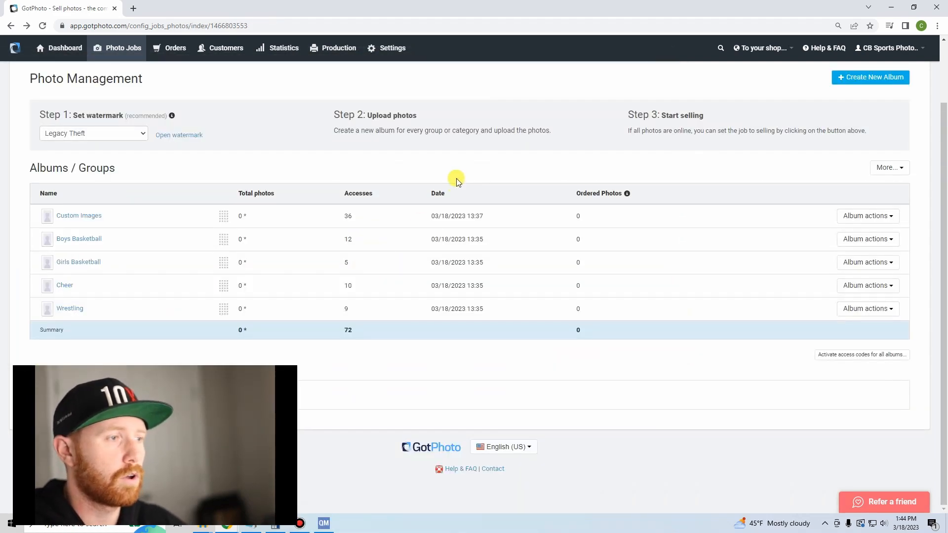
In the job's settings, choose Basketball 2023 PRE-MERGED as the price profile and save the settings.
{"action": "scroll", "coordinate": [161, 217], "scroll_direction": "up", "scroll_amount": 2}
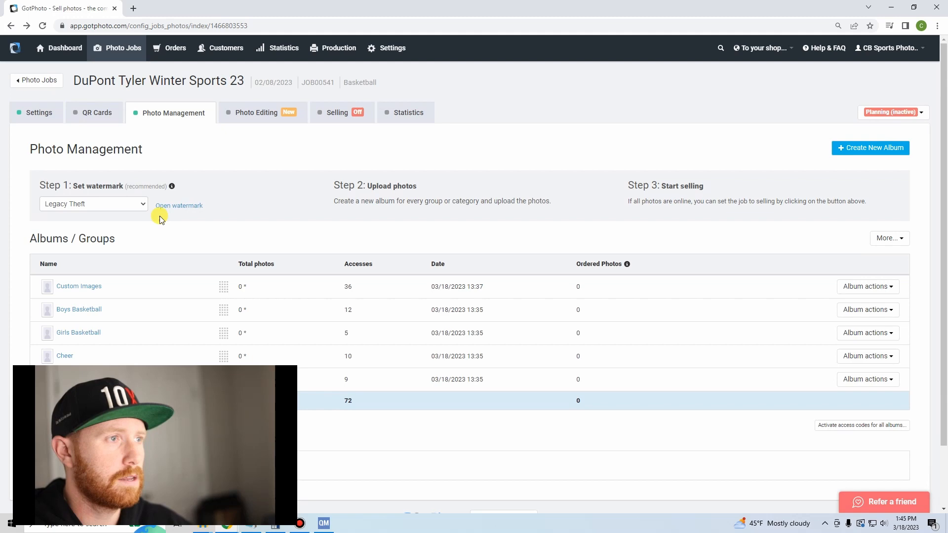
{"action": "left_click", "coordinate": [29, 111]}
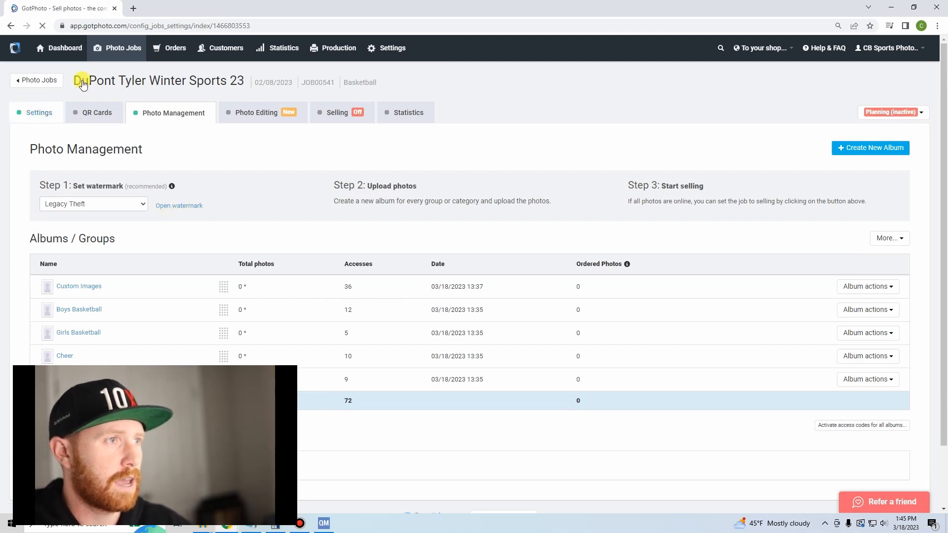
{"action": "scroll", "coordinate": [140, 201], "scroll_direction": "down", "scroll_amount": 10}
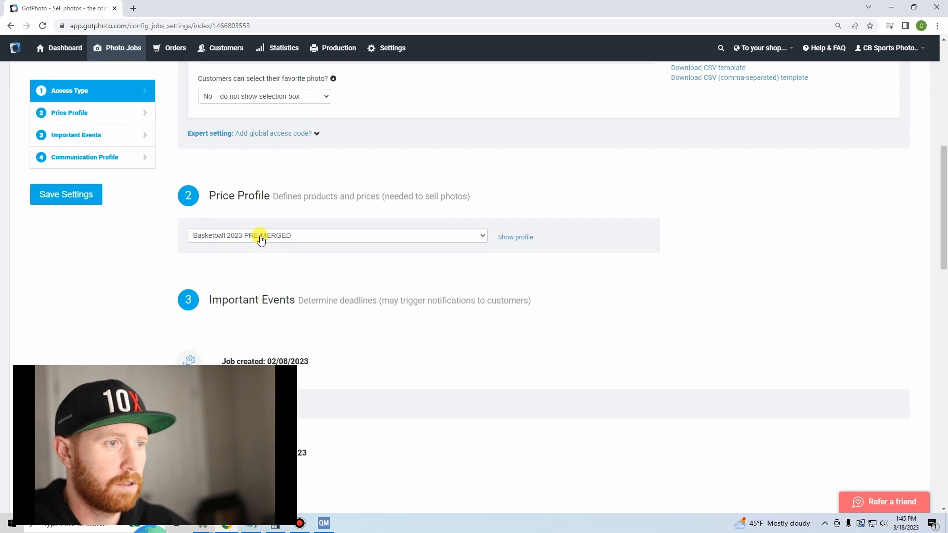
{"action": "left_click", "coordinate": [261, 240]}
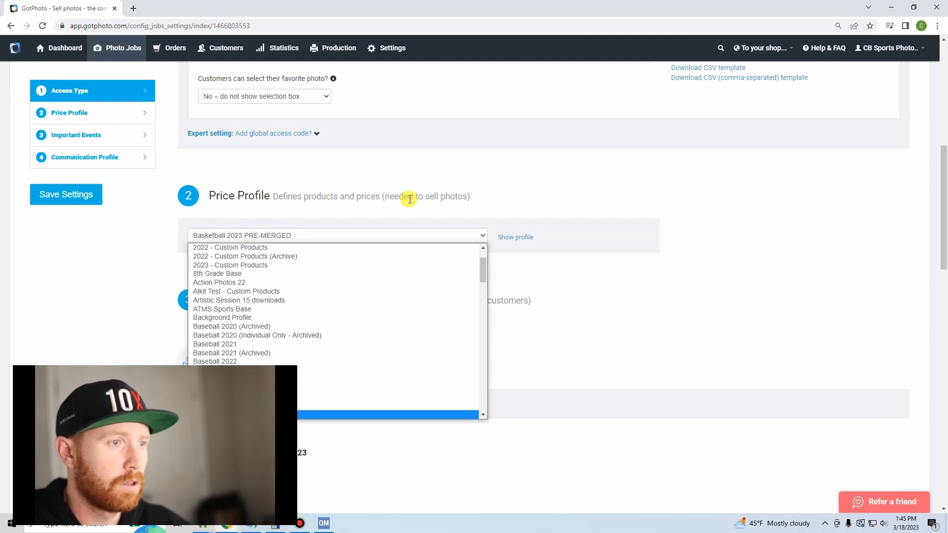
{"action": "scroll", "coordinate": [409, 199], "scroll_direction": "down", "scroll_amount": 2}
{"action": "left_click", "coordinate": [477, 141]}
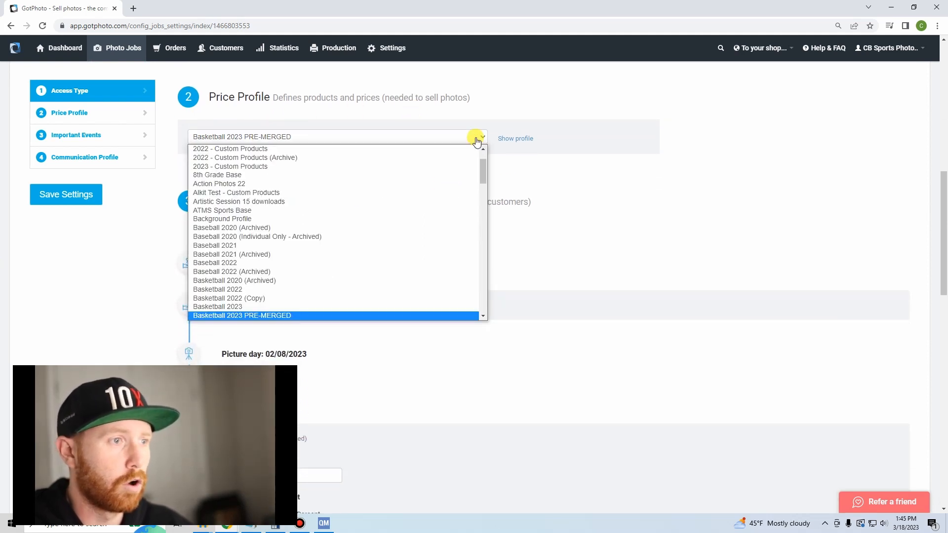
{"action": "scroll", "coordinate": [410, 316], "scroll_direction": "down", "scroll_amount": 1}
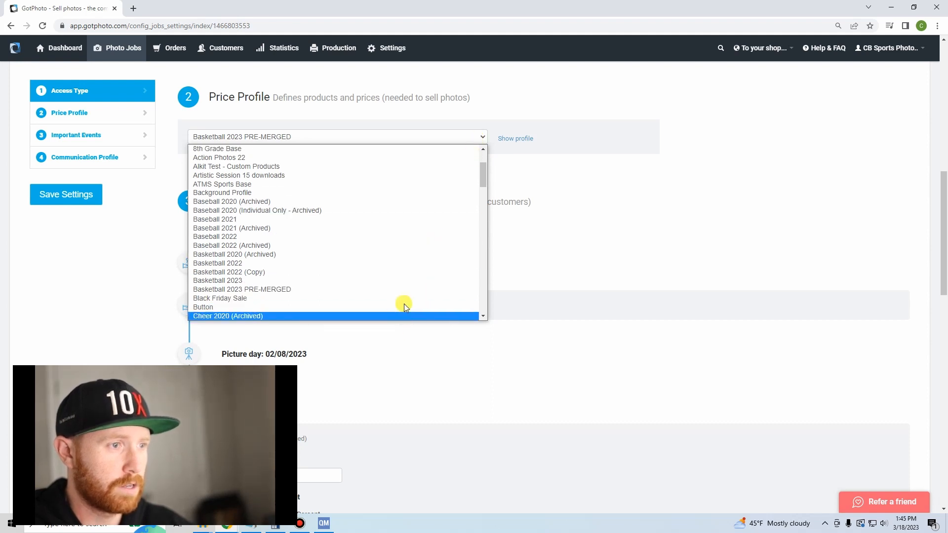
{"action": "scroll", "coordinate": [346, 277], "scroll_direction": "down", "scroll_amount": 20}
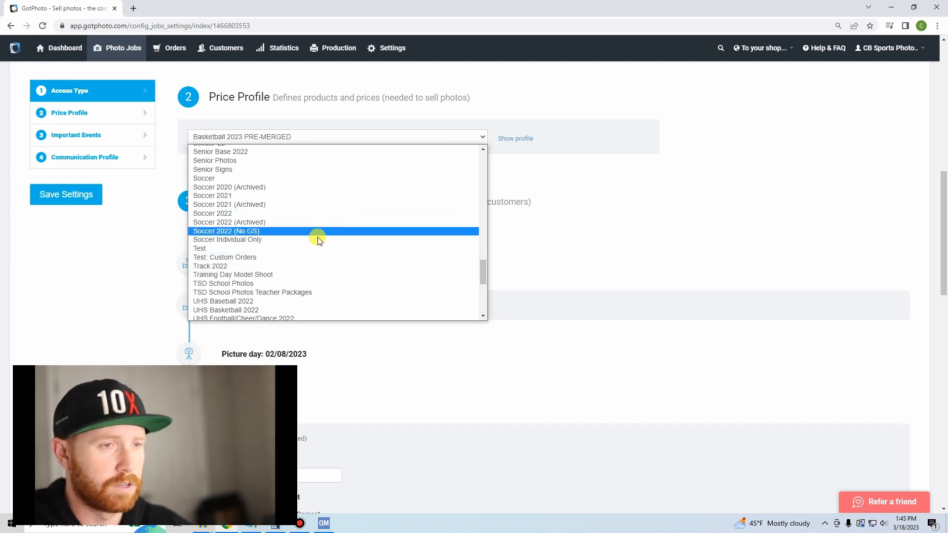
{"action": "scroll", "coordinate": [319, 245], "scroll_direction": "down", "scroll_amount": 7}
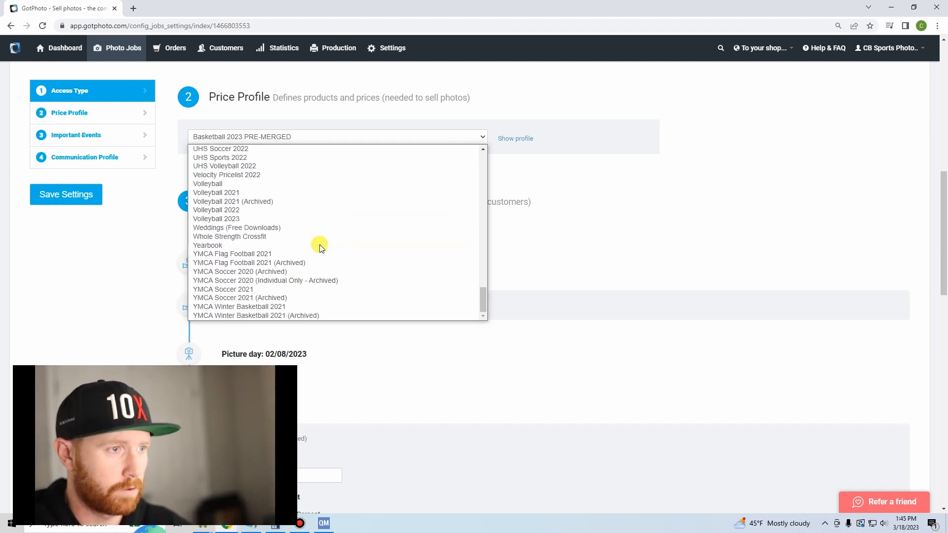
{"action": "scroll", "coordinate": [297, 291], "scroll_direction": "up", "scroll_amount": 12}
{"action": "scroll", "coordinate": [357, 274], "scroll_direction": "up", "scroll_amount": 11}
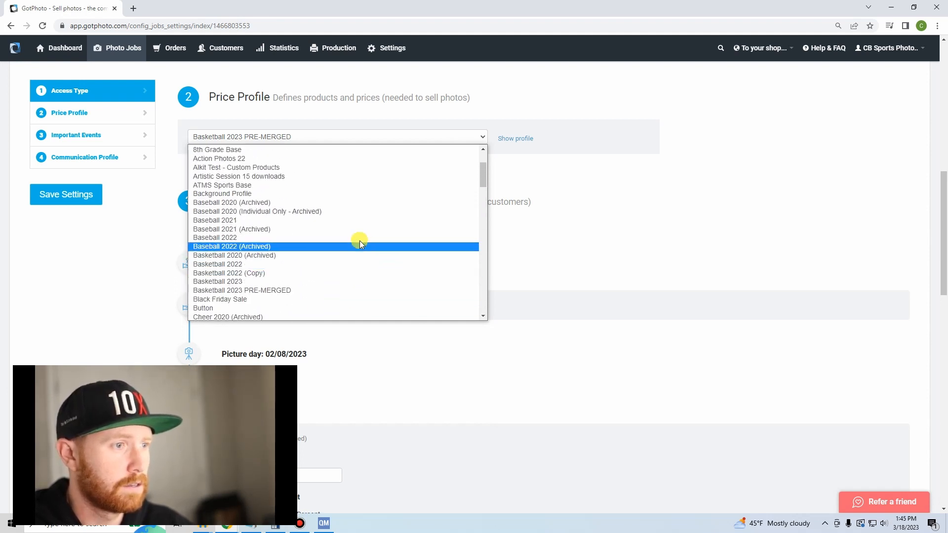
{"action": "left_click", "coordinate": [315, 290]}
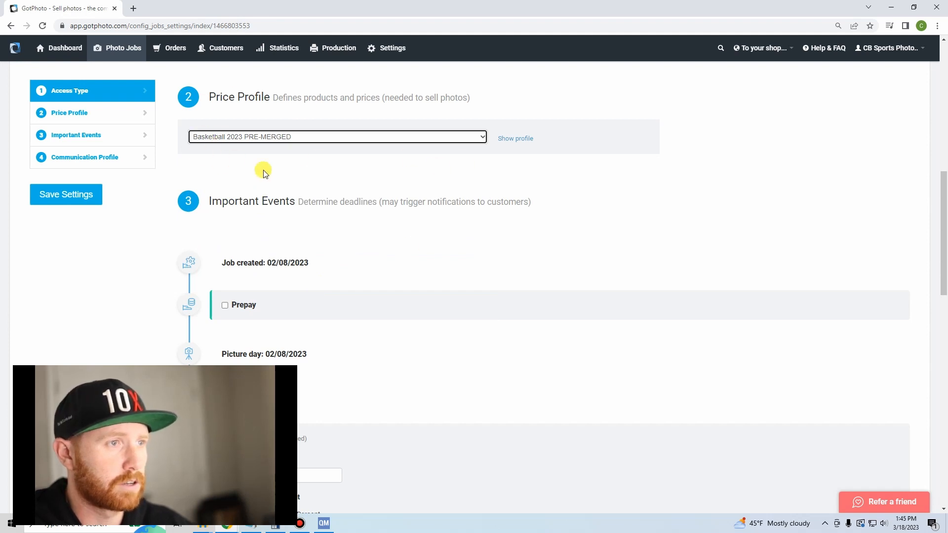
{"action": "left_click", "coordinate": [79, 198]}
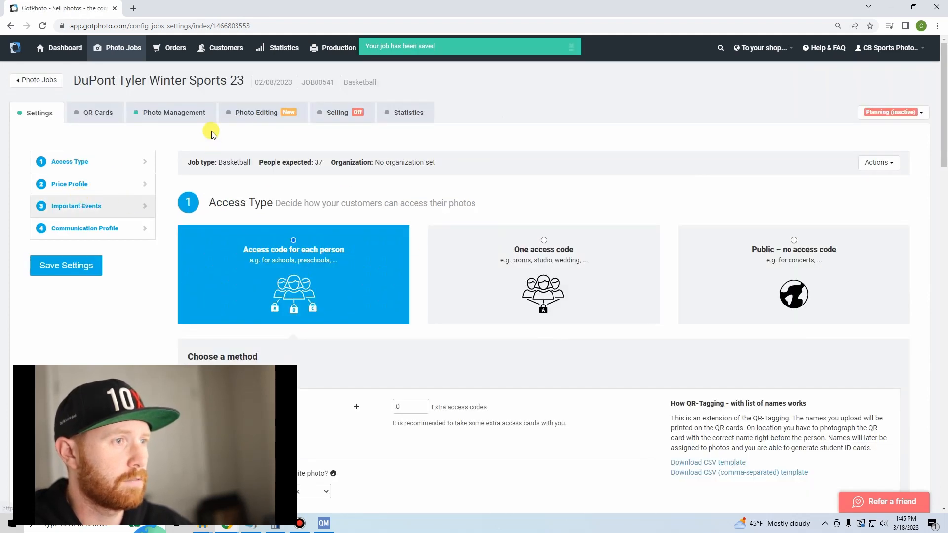
Return to the job's photo management and check which album actions are available for the Wrestling album.
{"action": "left_click", "coordinate": [168, 119]}
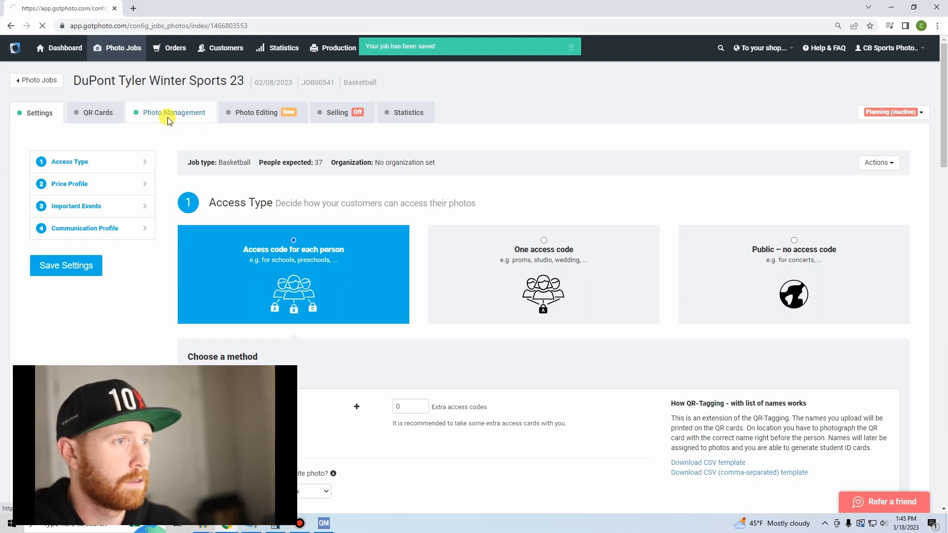
{"action": "scroll", "coordinate": [206, 284], "scroll_direction": "down", "scroll_amount": 3}
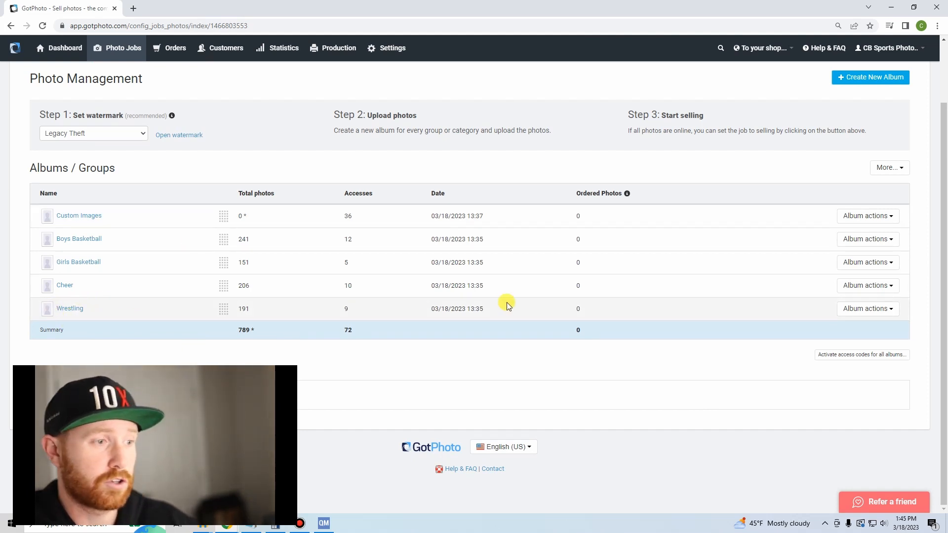
{"action": "left_click", "coordinate": [869, 310]}
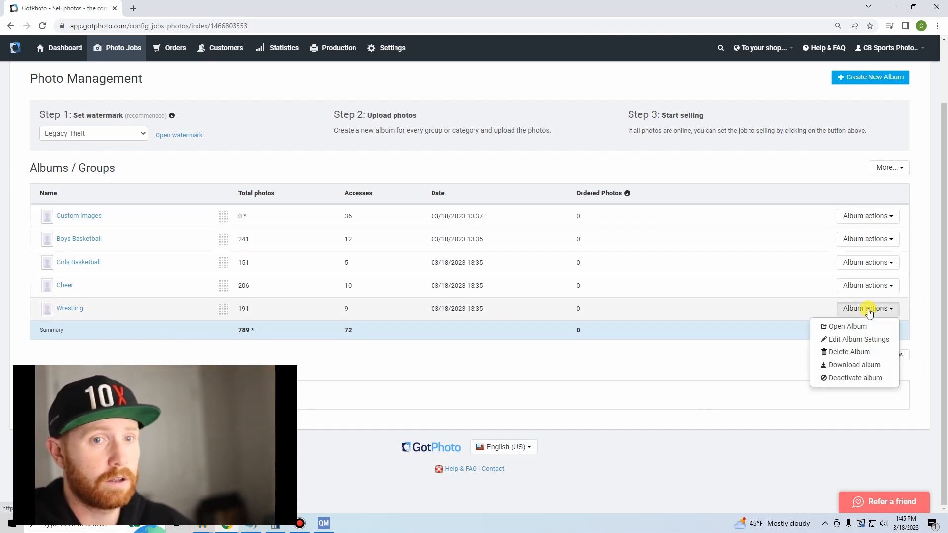
{"action": "left_click", "coordinate": [533, 366]}
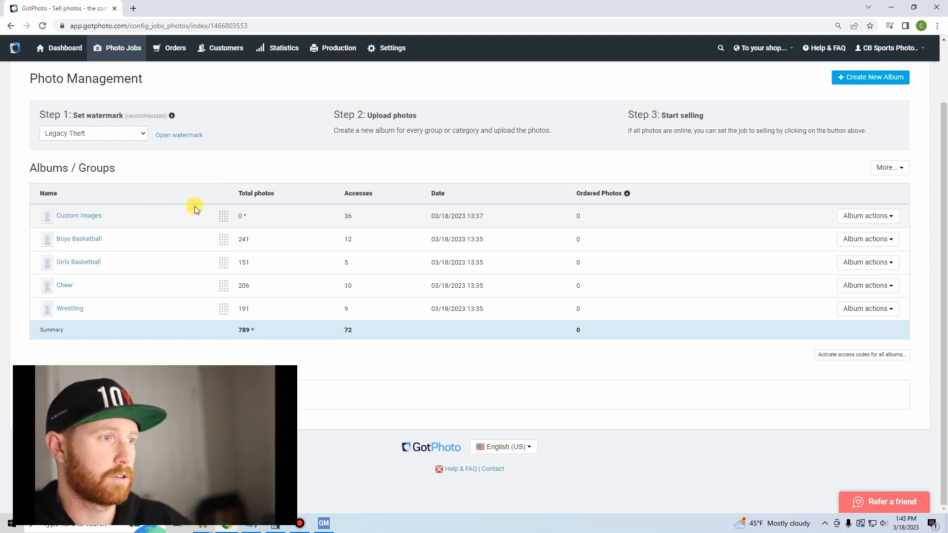
Edit the Custom Images album's settings to override the standard price profile with 2023 - Custom Products.
{"action": "left_click", "coordinate": [842, 218]}
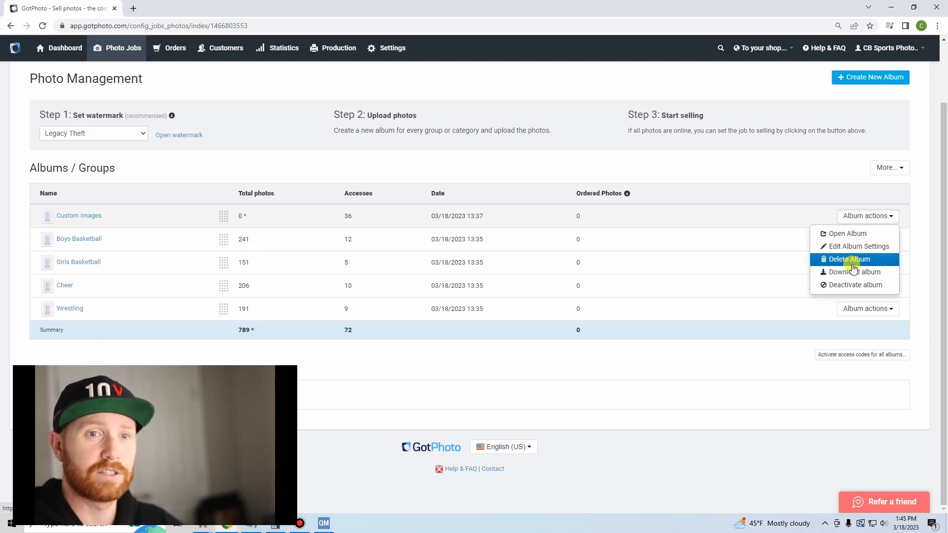
{"action": "left_click", "coordinate": [859, 249]}
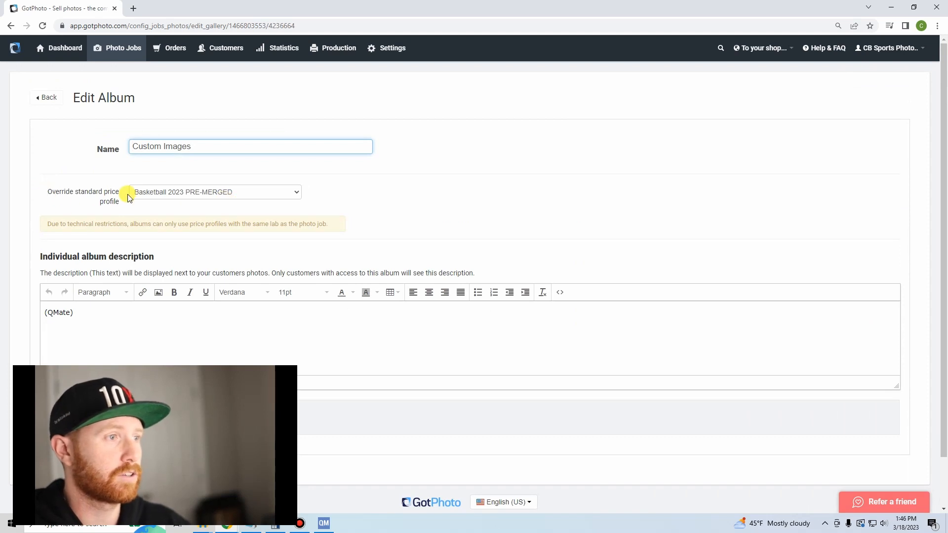
{"action": "left_click", "coordinate": [178, 194]}
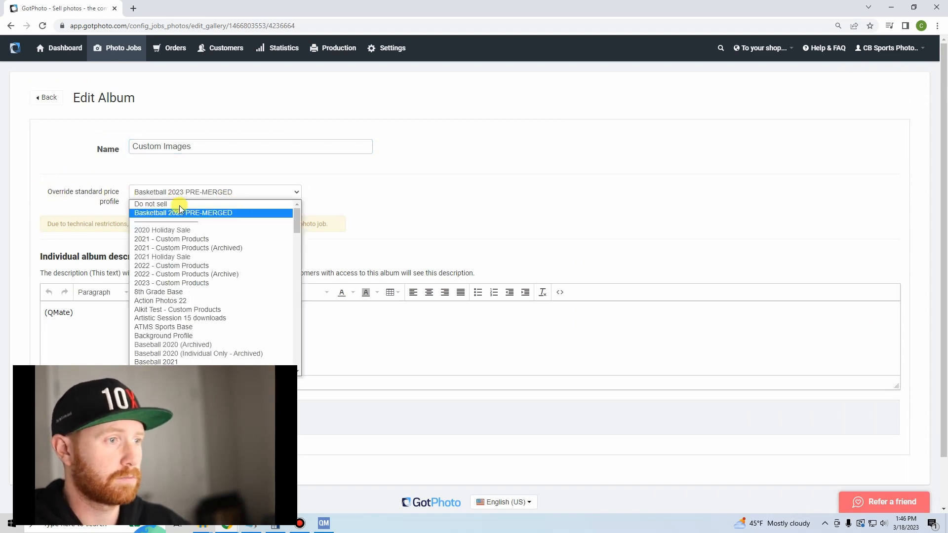
{"action": "left_click", "coordinate": [188, 283]}
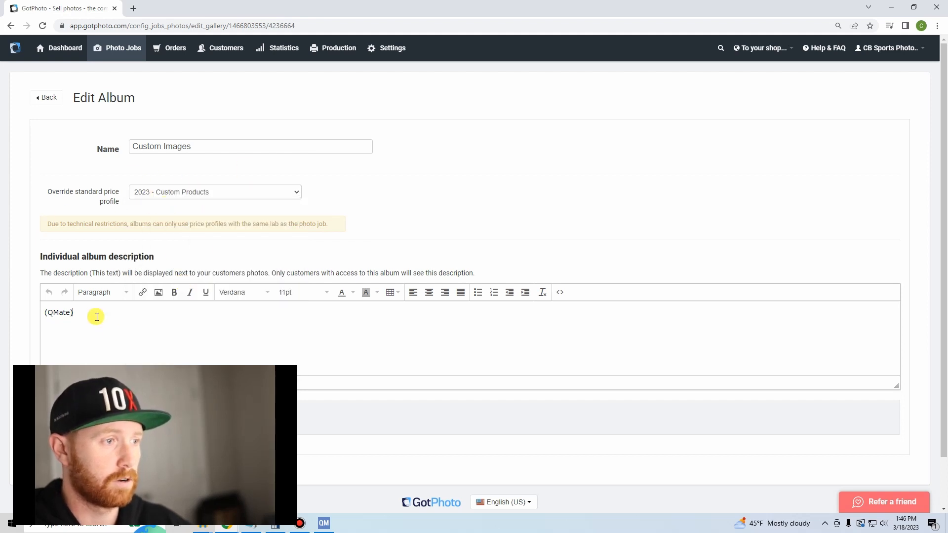
Remove the (QMate) text from the Custom Images album description and save the album settings.
{"action": "left_click_drag", "start_coordinate": [95, 313], "coordinate": [4, 307]}
{"action": "key", "text": "BackSpace"}
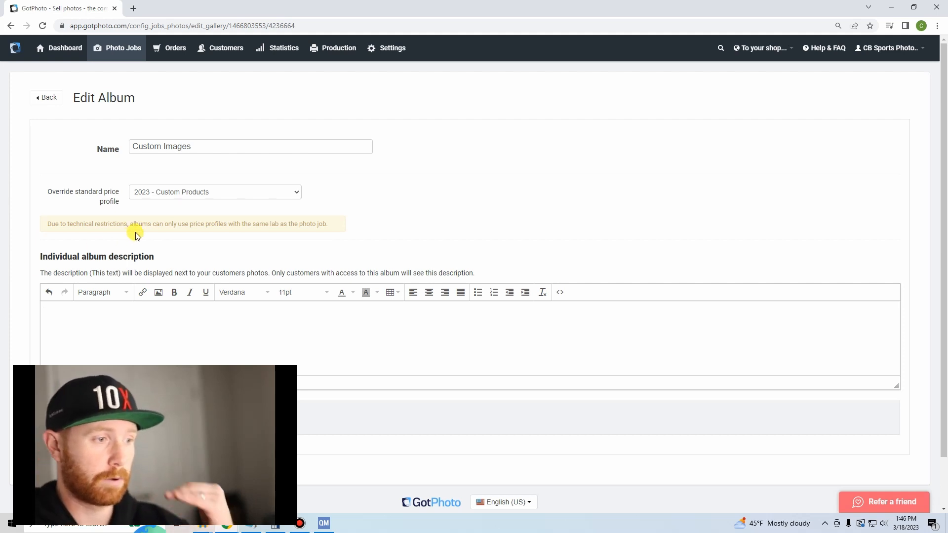
{"action": "scroll", "coordinate": [206, 193], "scroll_direction": "down", "scroll_amount": 2}
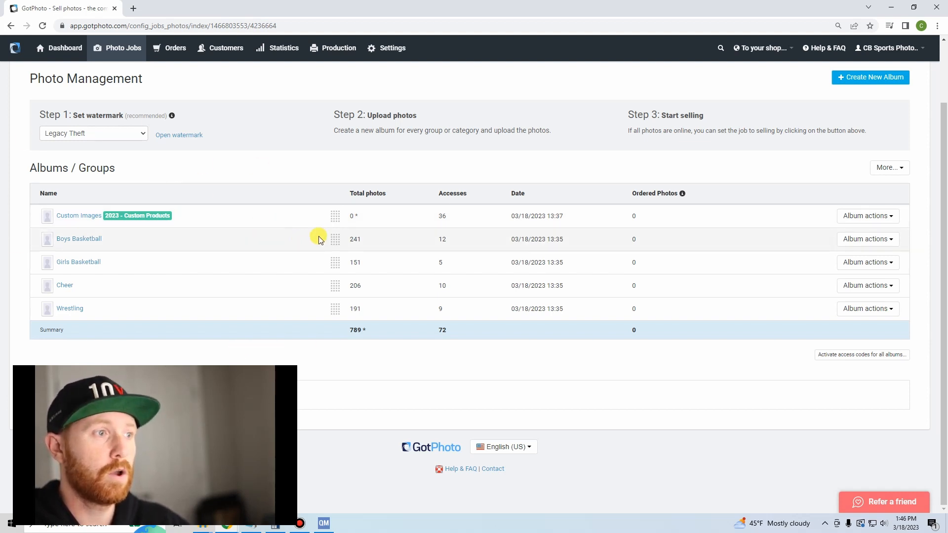
{"action": "left_click_drag", "start_coordinate": [333, 220], "coordinate": [286, 218]}
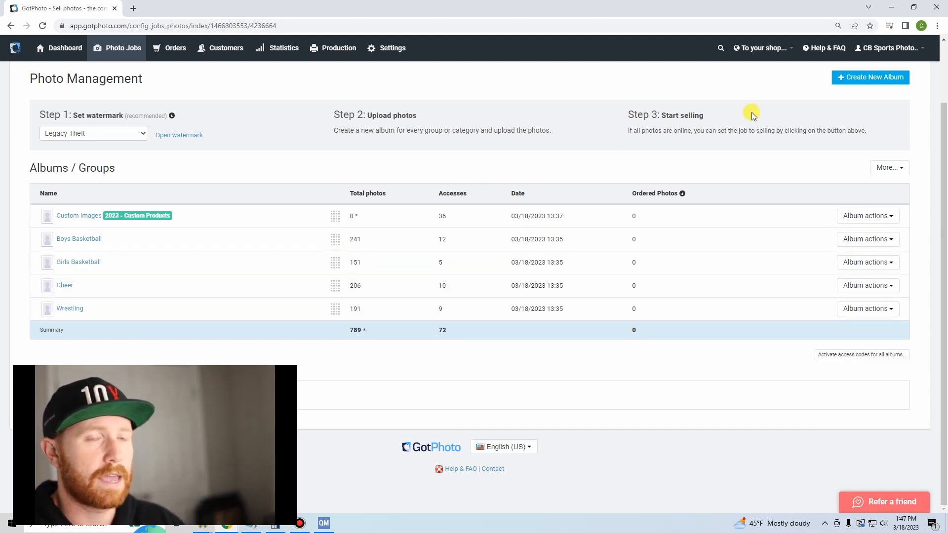
{"action": "scroll", "coordinate": [313, 204], "scroll_direction": "up", "scroll_amount": 2}
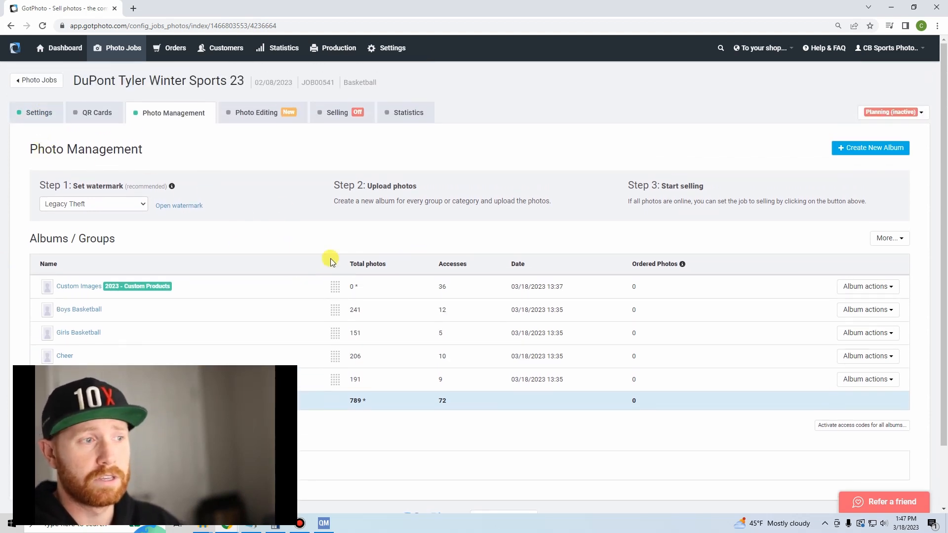
{"action": "scroll", "coordinate": [84, 138], "scroll_direction": "down", "scroll_amount": 1}
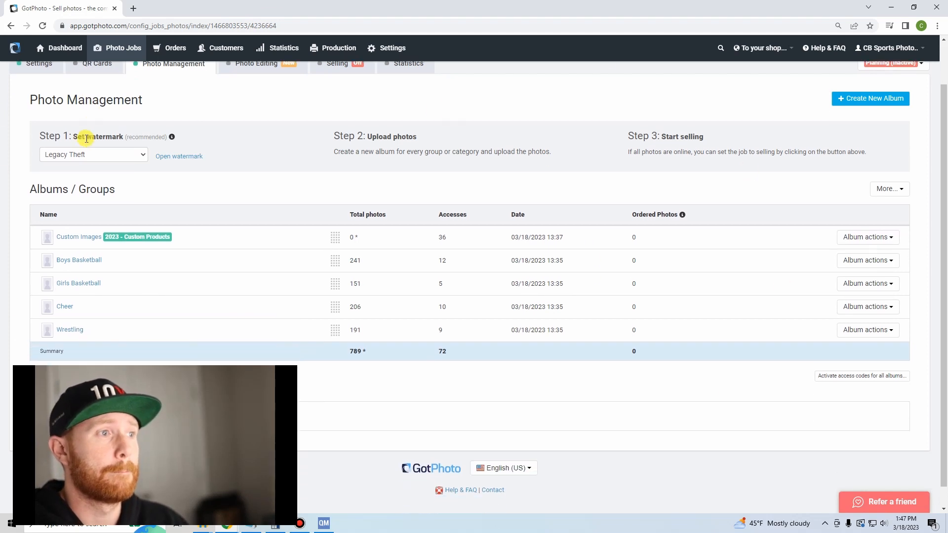